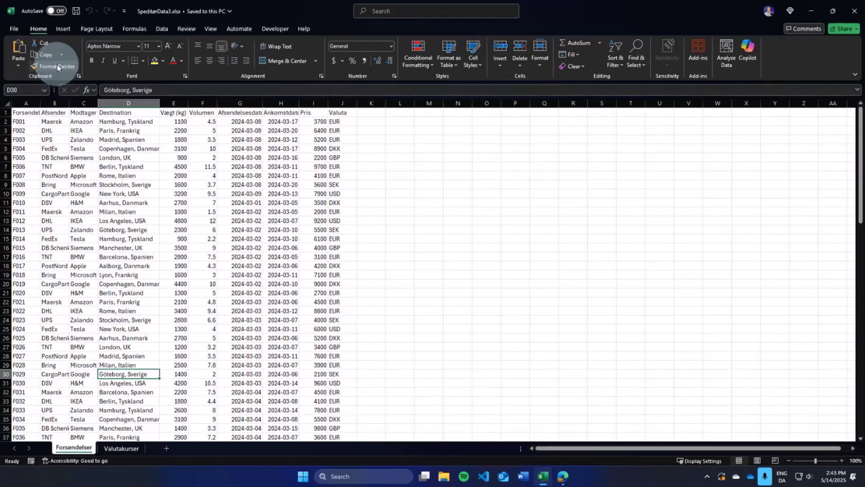
Review the shipment rows on the Forsendelser sheet and the exchange rates on the Valutakurser sheet, ending back on Forsendelser
click(53, 274)
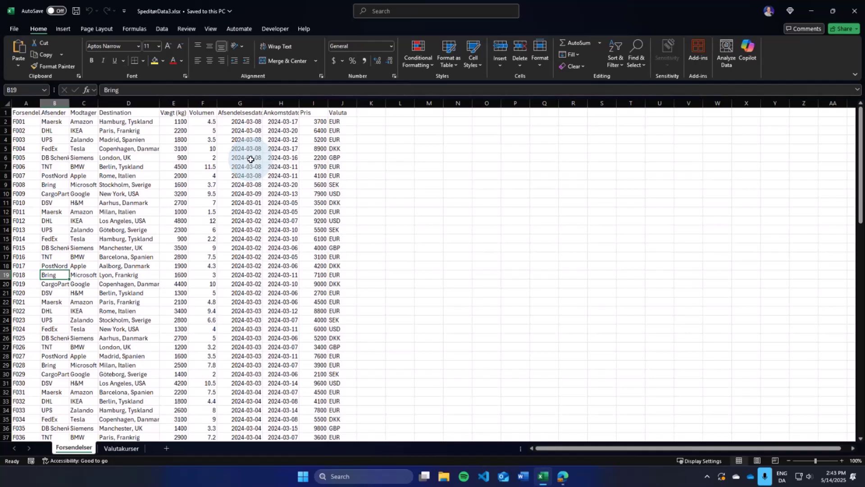
click(121, 447)
click(149, 171)
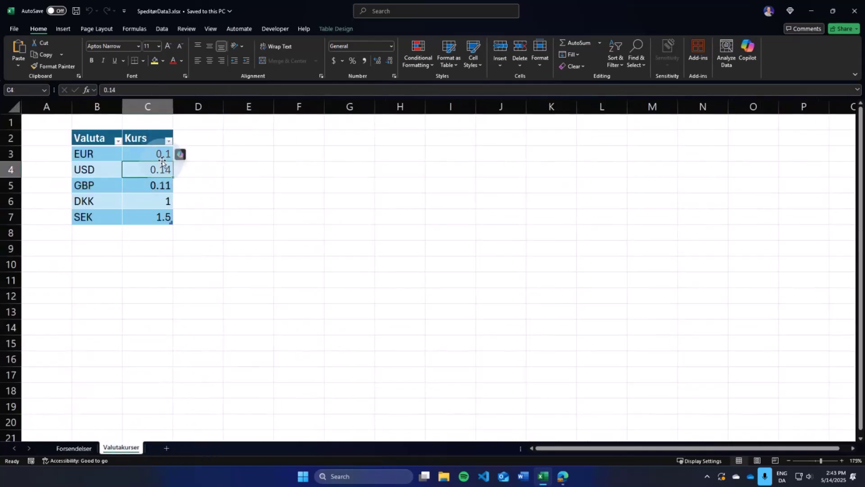
click(145, 186)
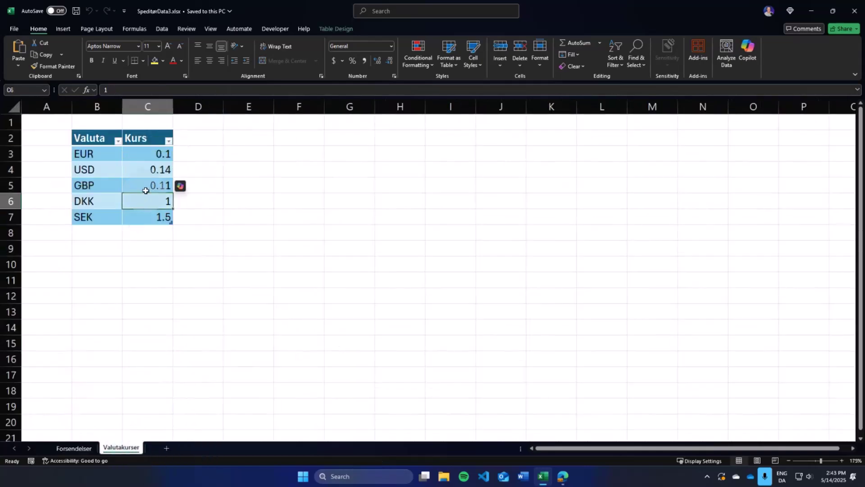
click(149, 169)
click(158, 154)
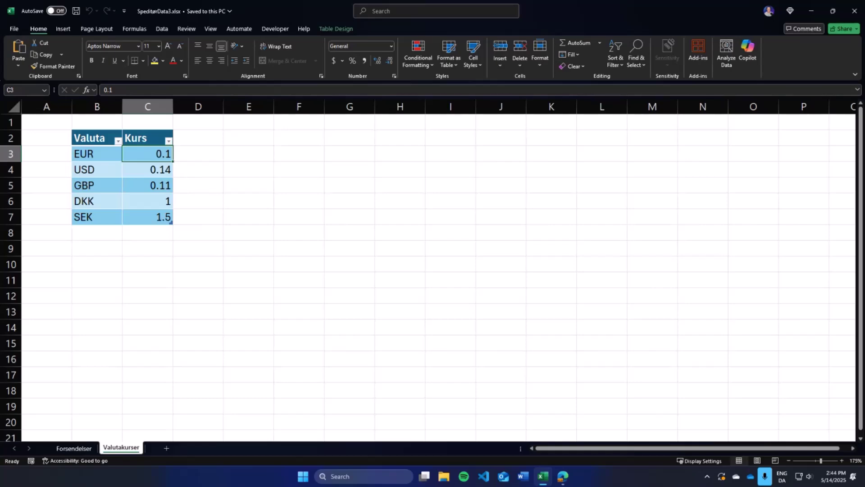
click(74, 448)
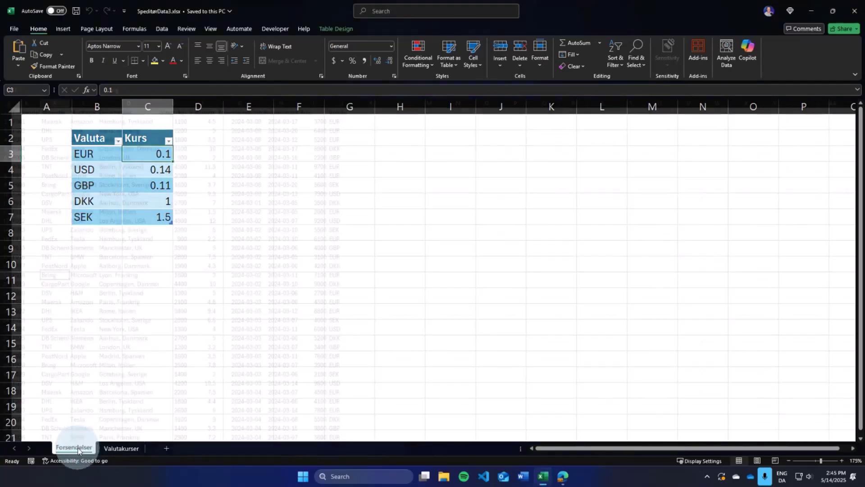
click(83, 202)
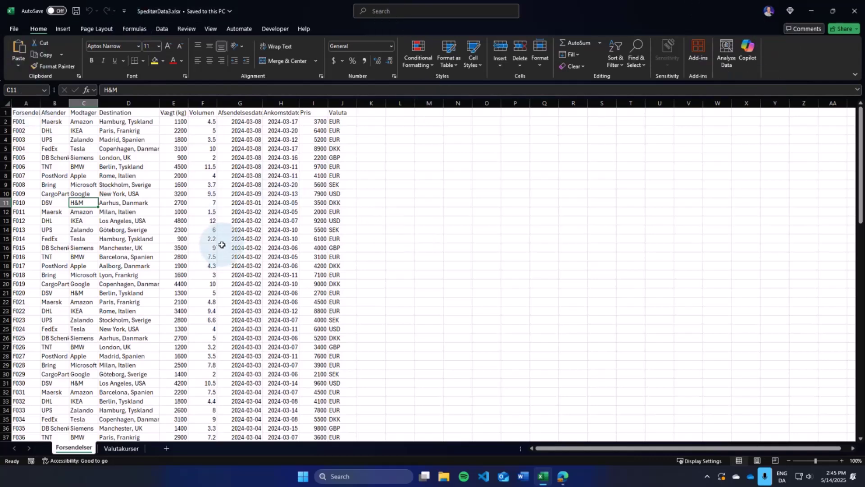
Switch to Microsoft 365 Copilot in the browser and send the message "In the following I ask about Excel. My Excel language is in English"
click(563, 477)
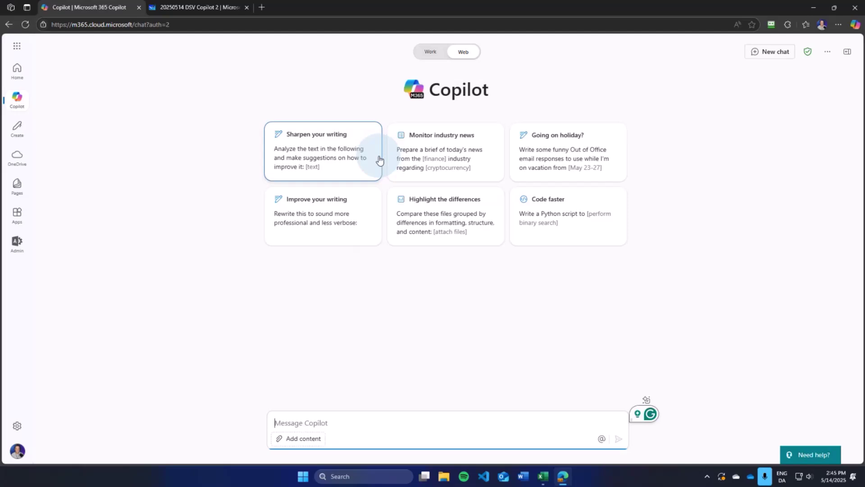
text(In the fol)
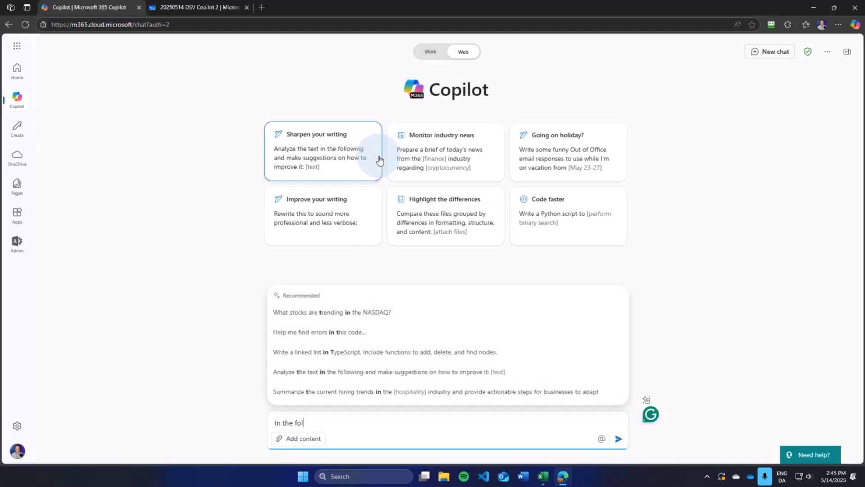
text(lowing I a)
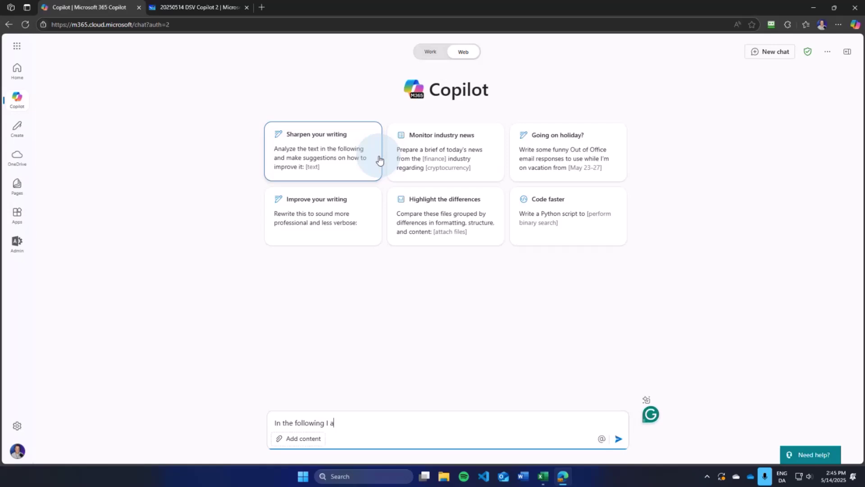
text(sk about Ex)
text(cel. Mit )
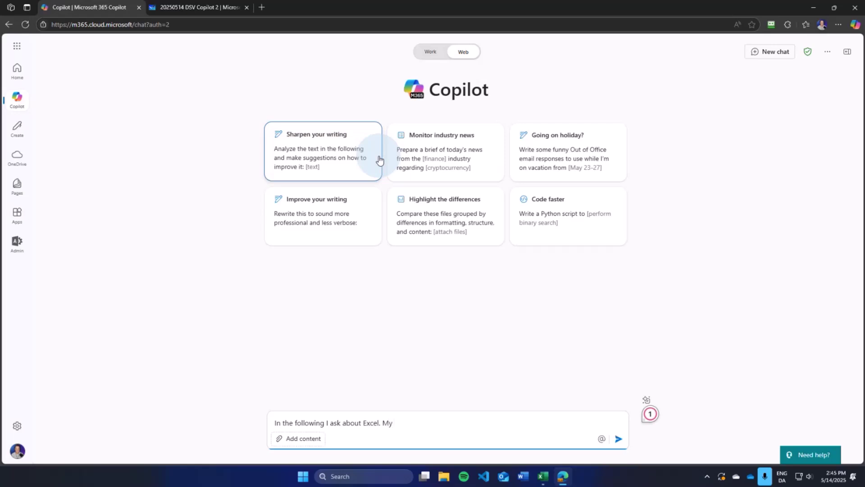
text( Ex)
text(cel language is in English)
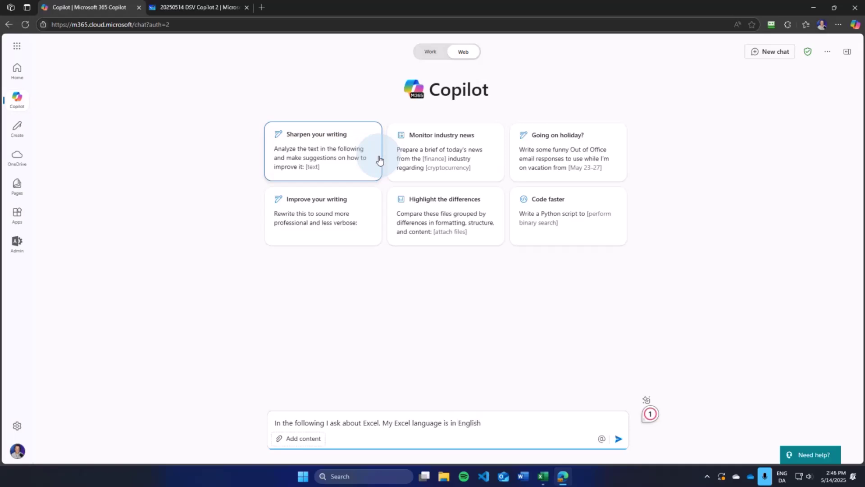
key(Return)
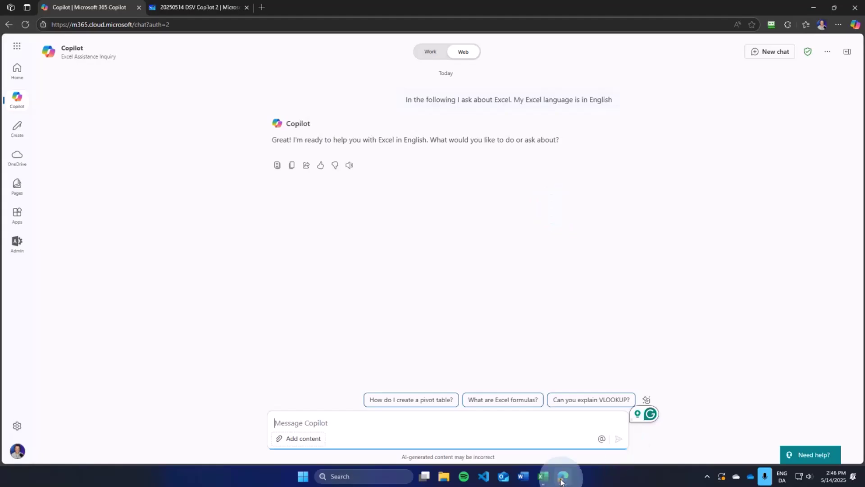
Return to the Excel workbook and examine the shipment rows and the header row A1:J1 on the Forsendelser sheet
click(546, 478)
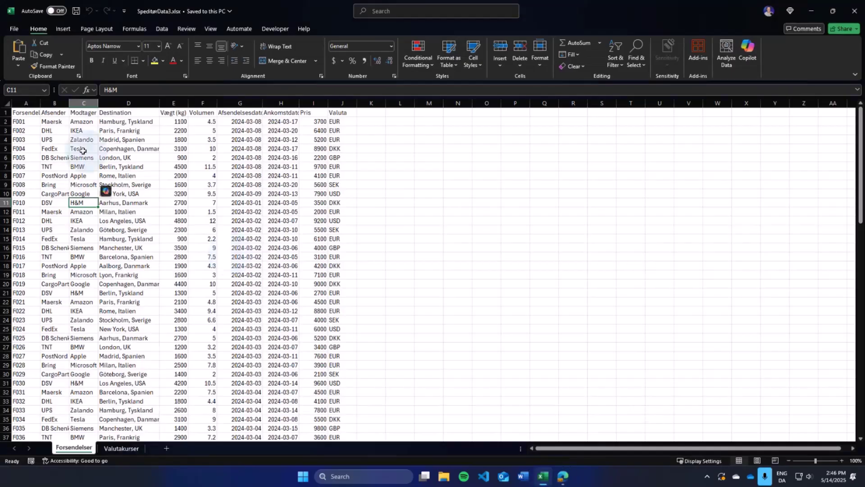
drag(20, 121, 341, 428)
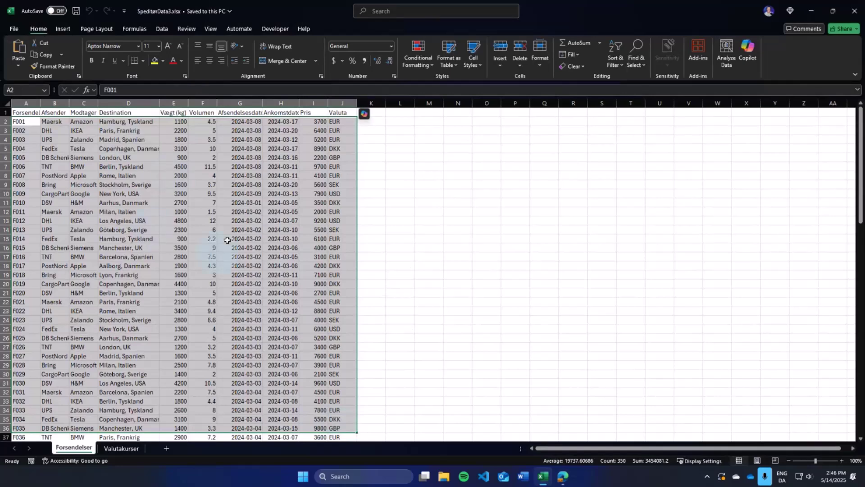
click(364, 248)
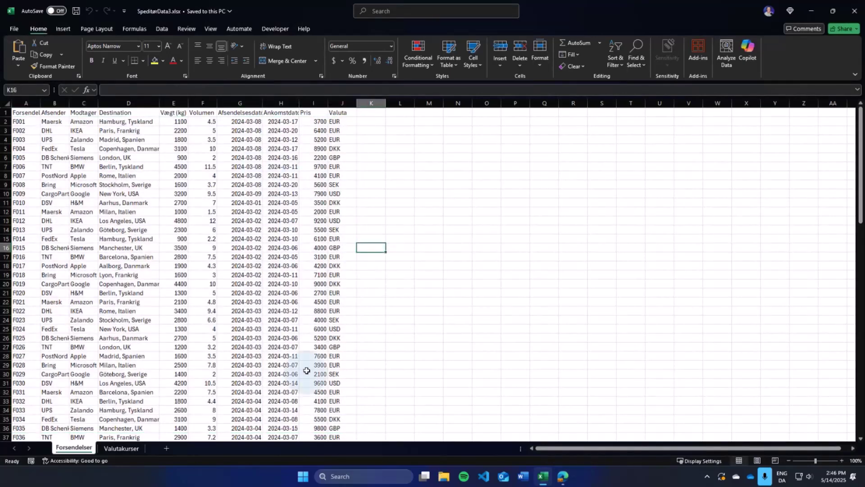
click(36, 113)
drag(45, 113, 339, 113)
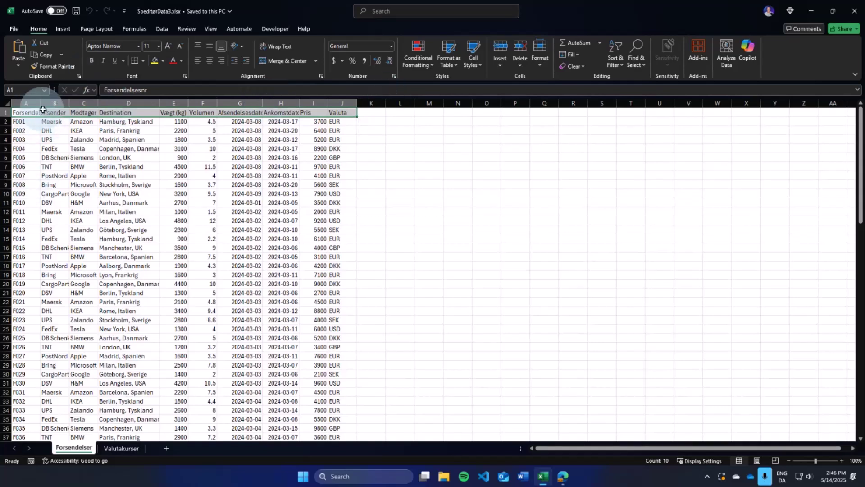
click(211, 224)
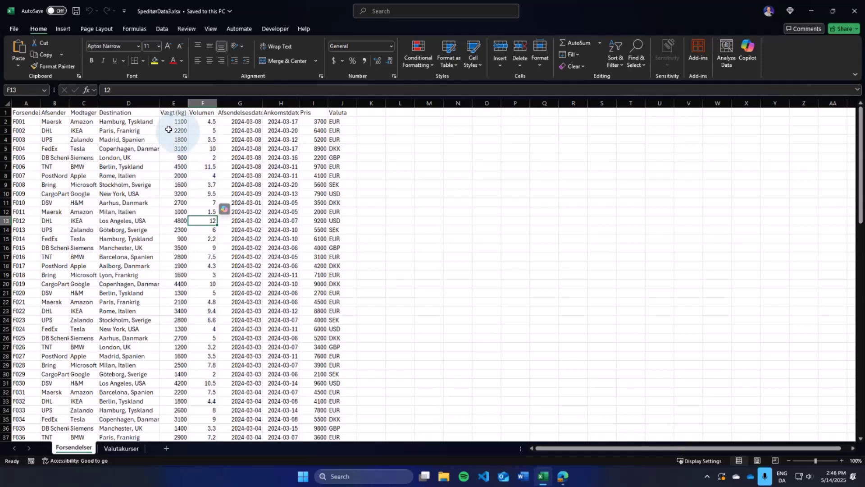
click(82, 175)
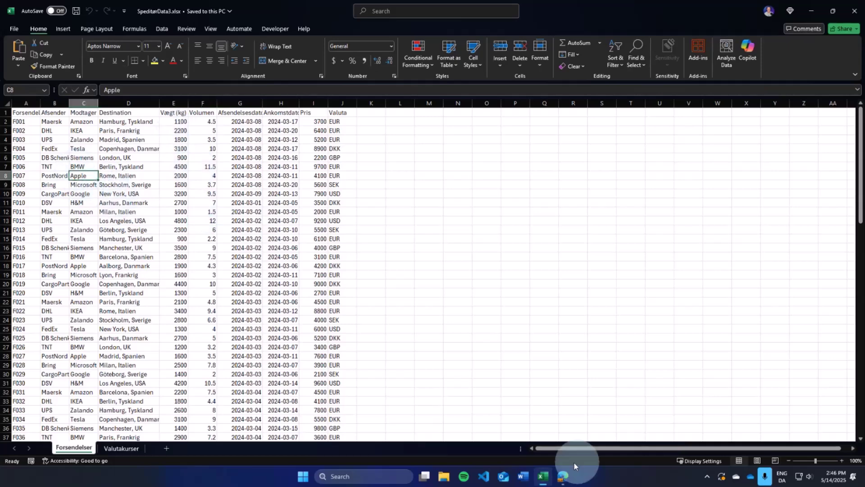
Switch to Copilot, ask "How do I create a table" and read through the suggested methods
click(563, 474)
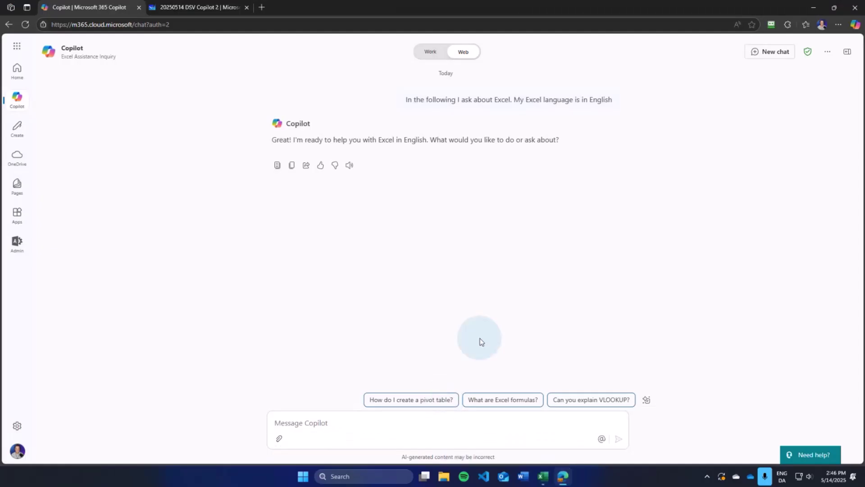
click(311, 422)
text(How d)
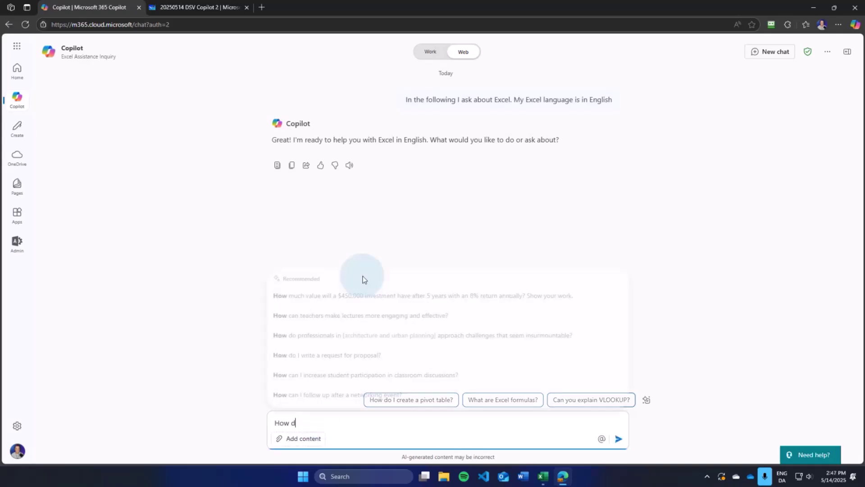
text(o I ceate a table)
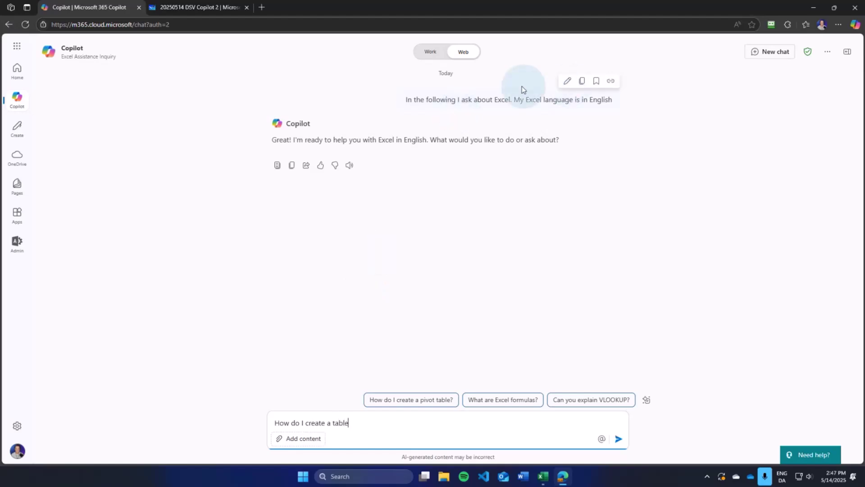
key(Return)
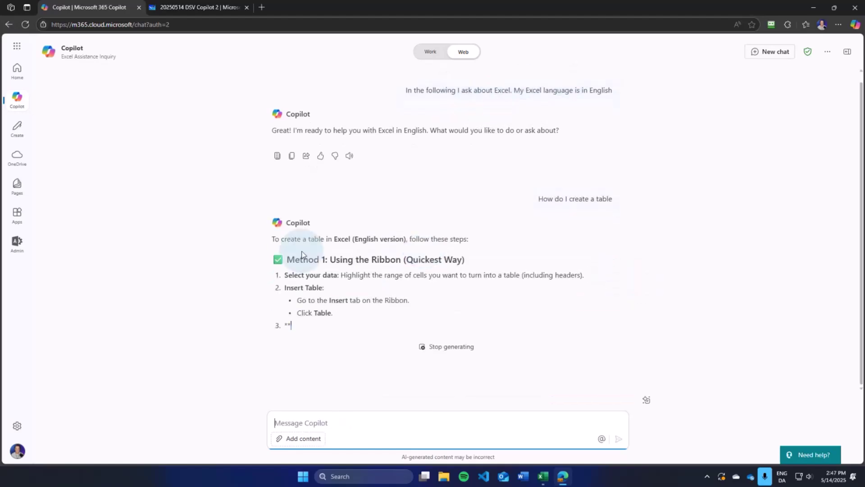
scroll(372, 206, up, 5)
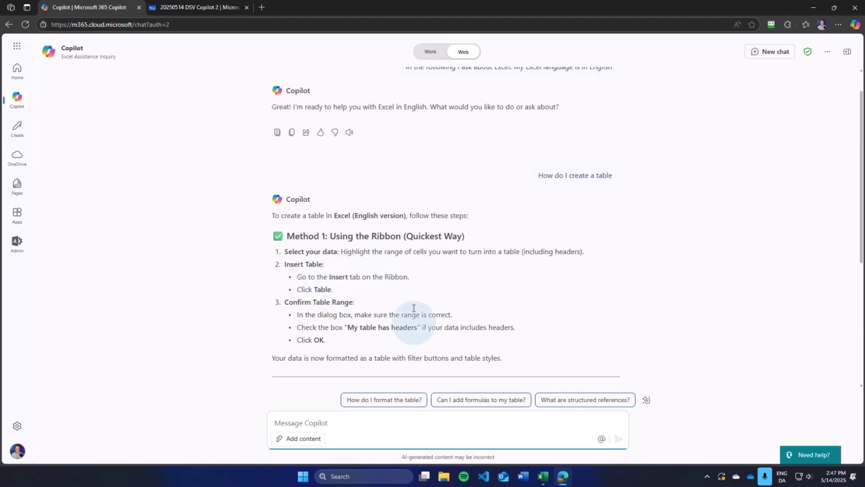
scroll(413, 307, down, 3)
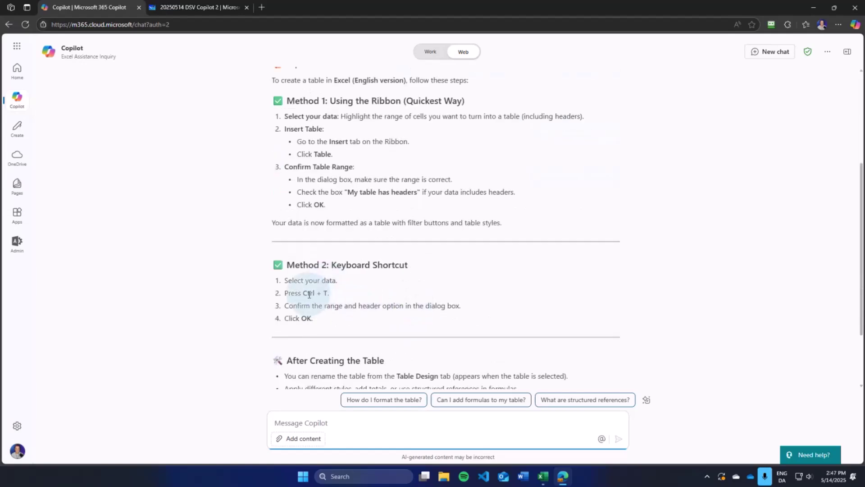
scroll(320, 316, down, 2)
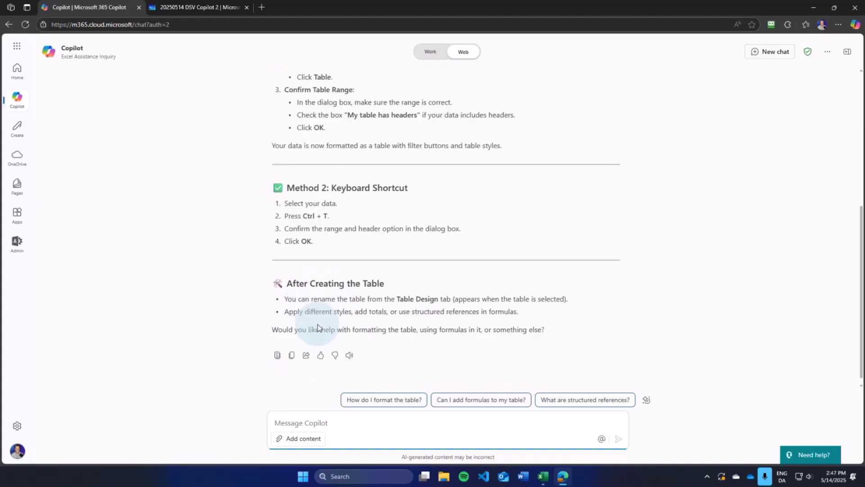
Back in Excel, convert the shipment data in A1:J101 on the Forsendelser sheet into a table with headers
click(545, 477)
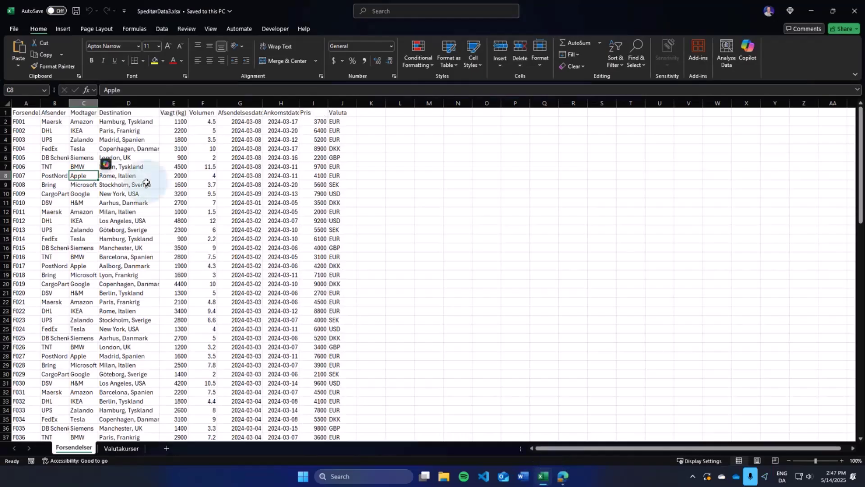
click(131, 175)
key(ctrl+t)
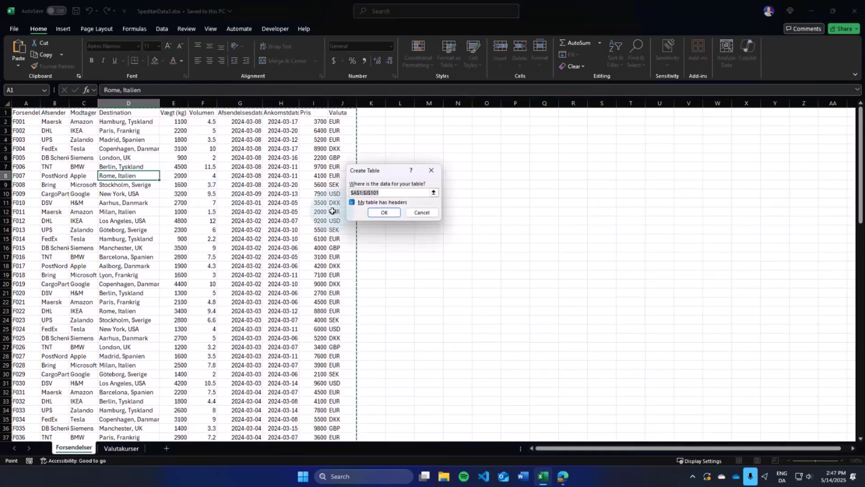
click(384, 212)
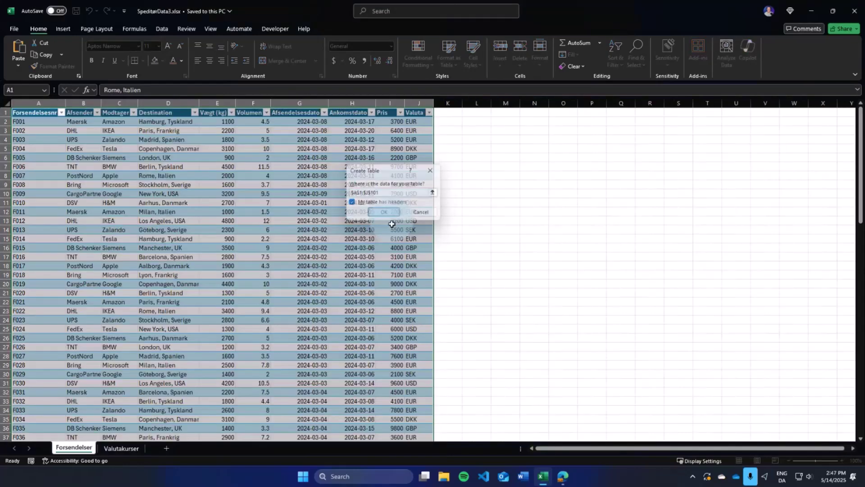
click(384, 293)
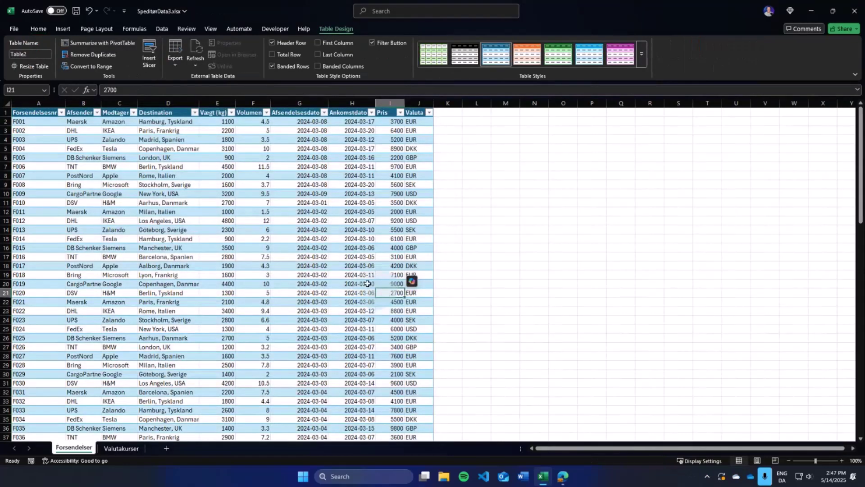
click(114, 151)
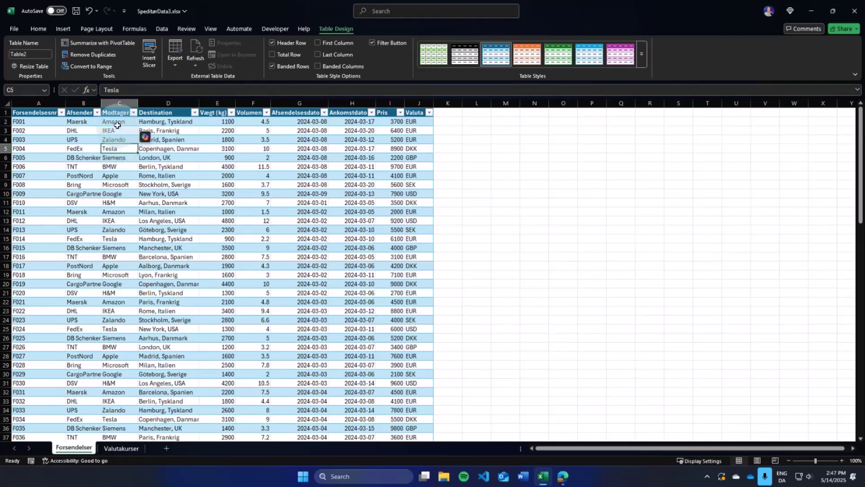
click(175, 122)
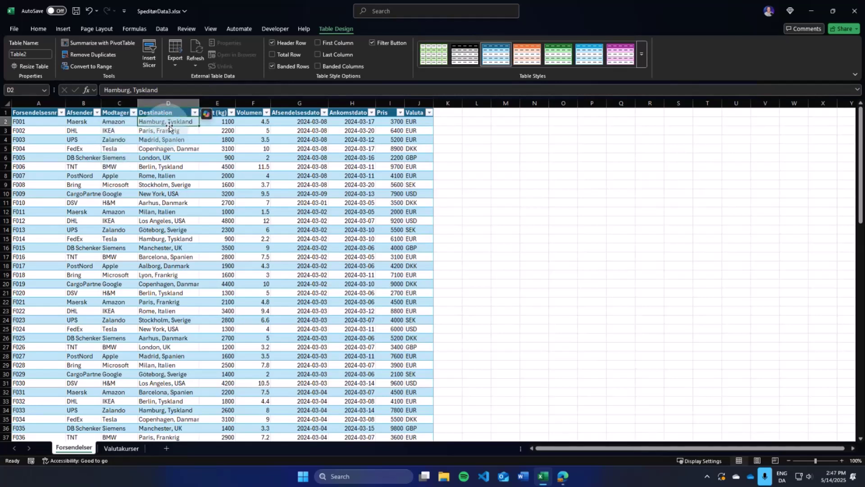
click(234, 121)
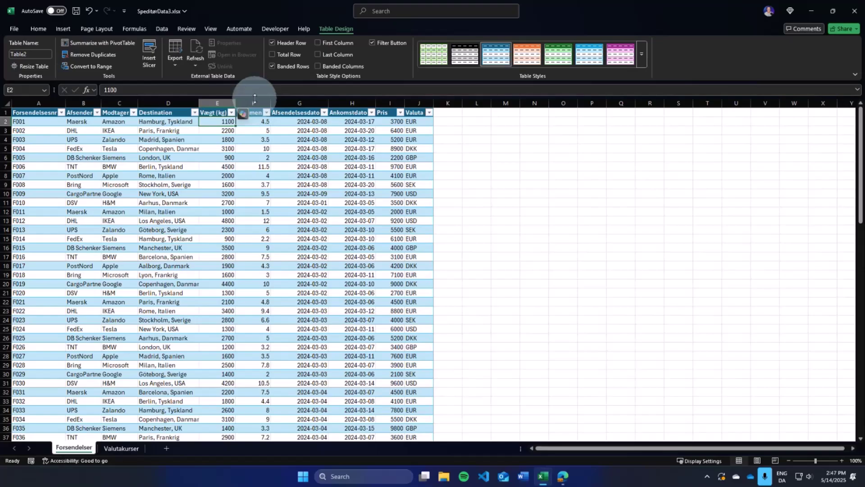
Switch to Copilot, ask "How do I add a new column" and read through the suggested methods
click(562, 476)
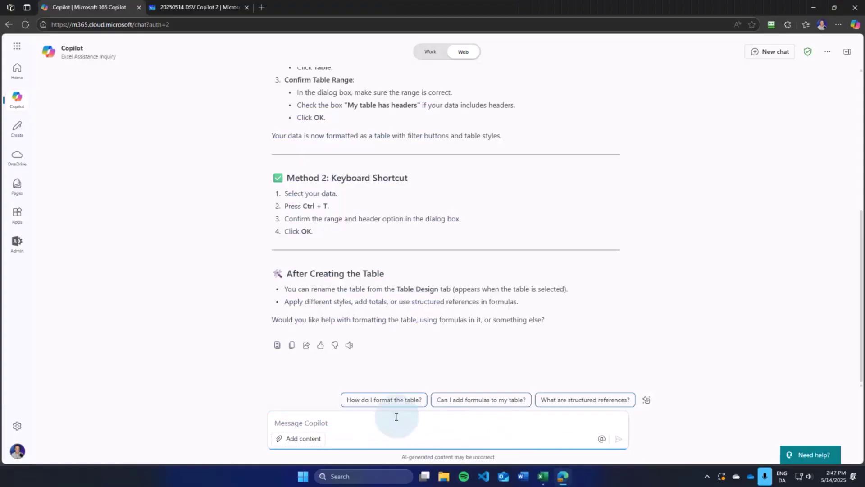
click(386, 427)
text(H)
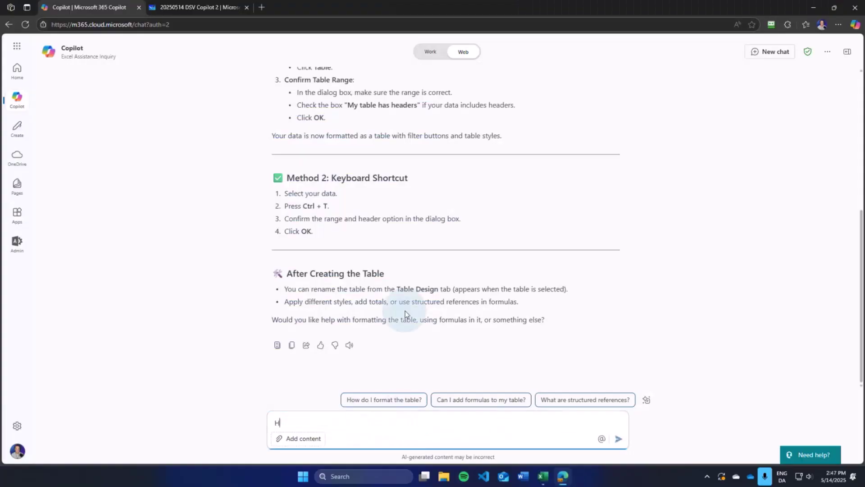
text(ow do I add a new column)
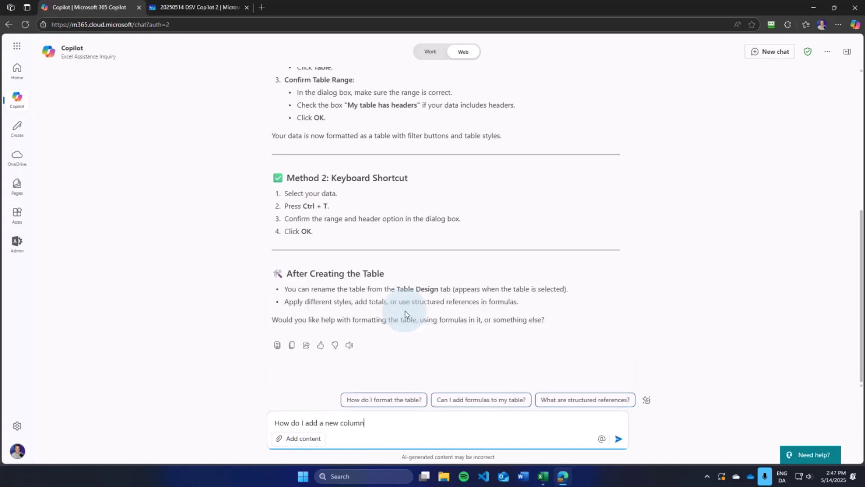
key(Return)
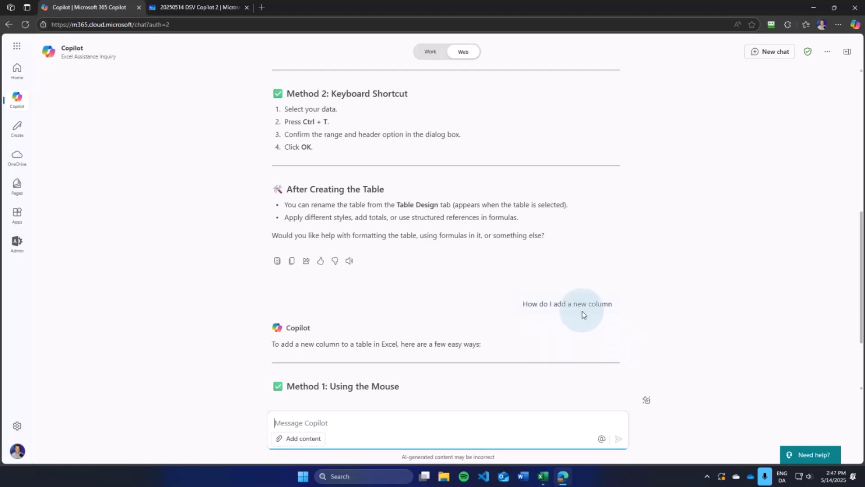
scroll(511, 286, up, 2)
scroll(511, 287, down, 2)
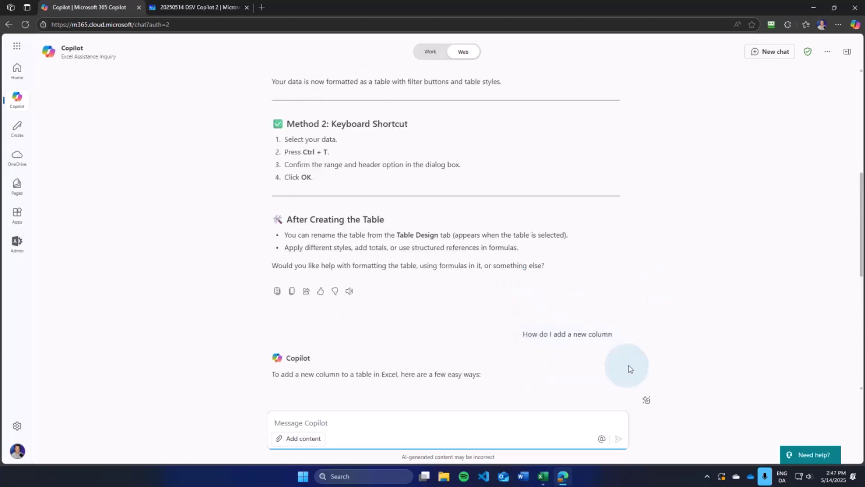
mouse_move(561, 320)
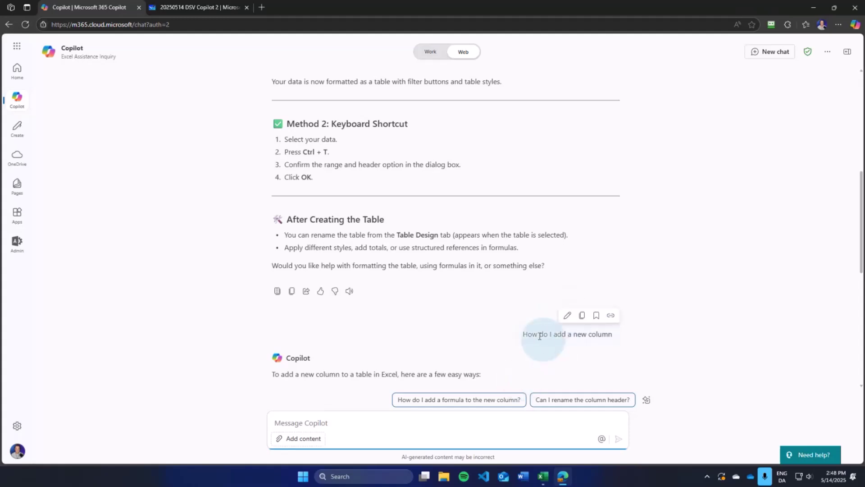
scroll(473, 331, down, 3)
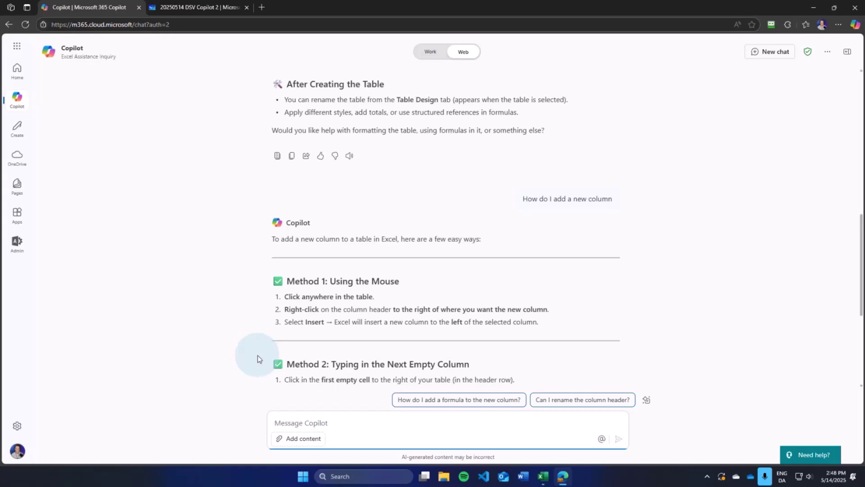
mouse_move(521, 224)
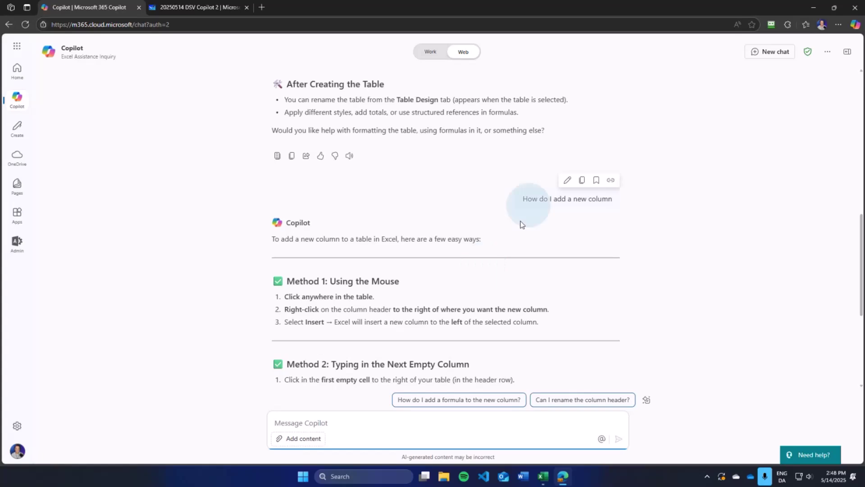
scroll(374, 315, down, 3)
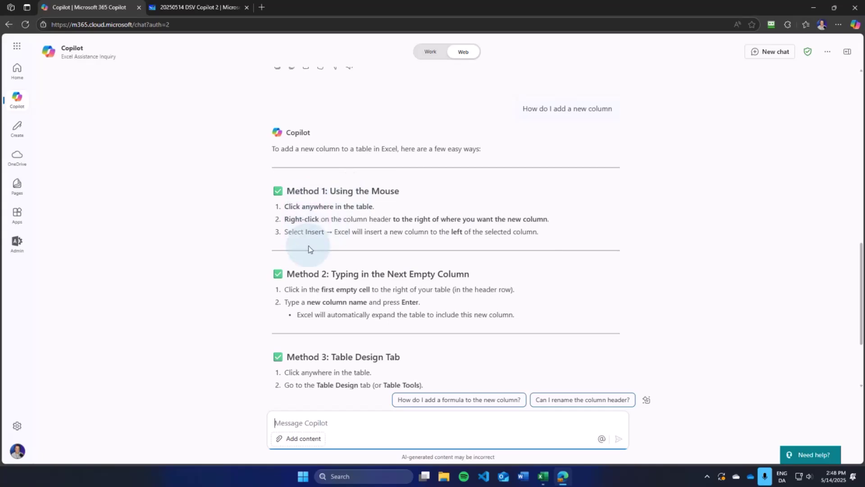
Return to the Excel workbook and insert two empty table columns between Destination and Vægt (kg)
click(542, 477)
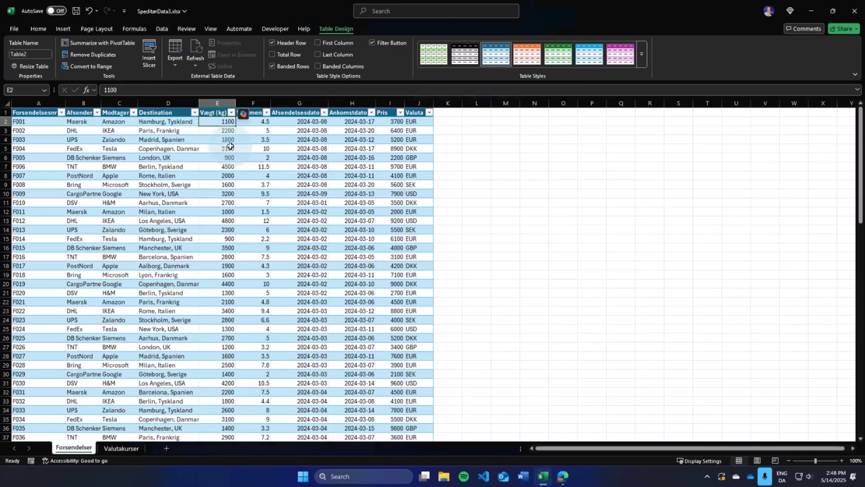
right_click(211, 121)
mouse_move(260, 224)
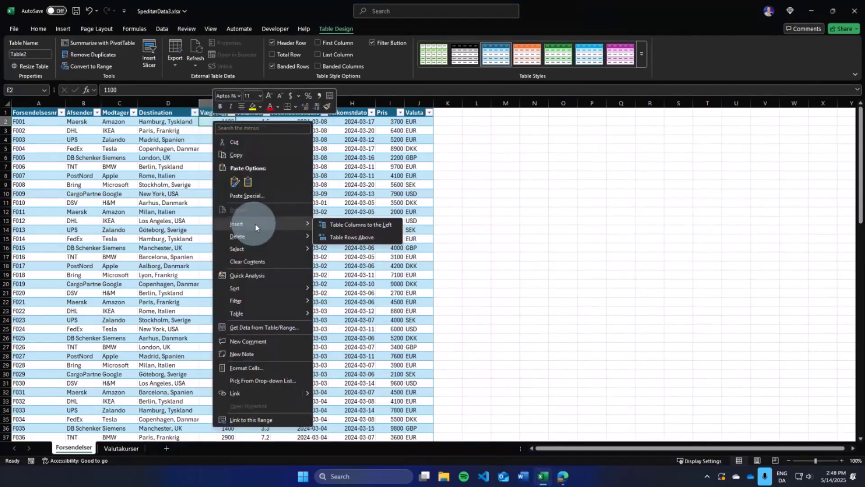
click(348, 225)
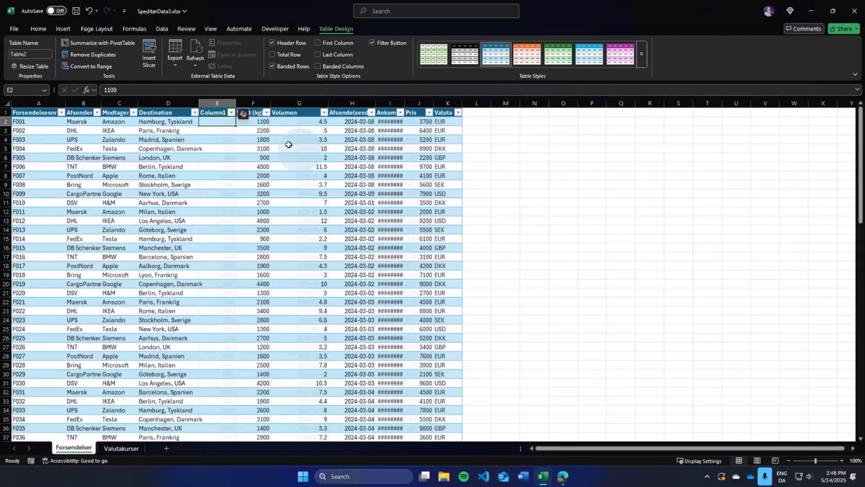
right_click(223, 121)
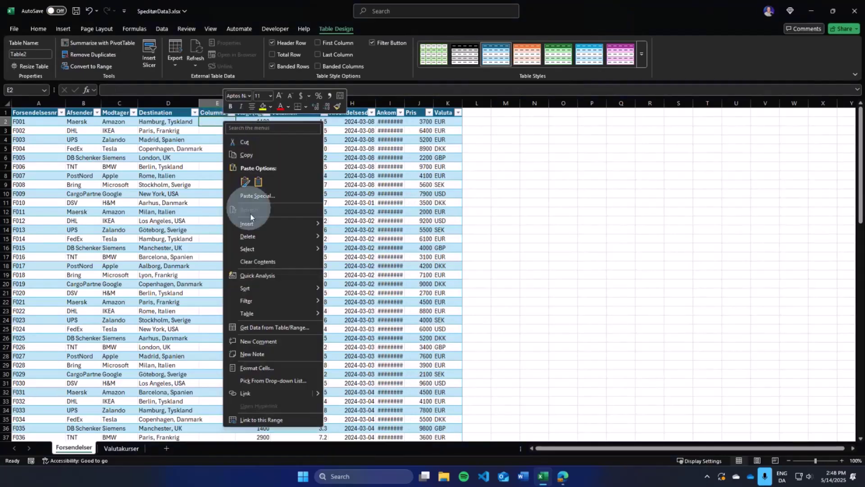
mouse_move(253, 230)
click(352, 227)
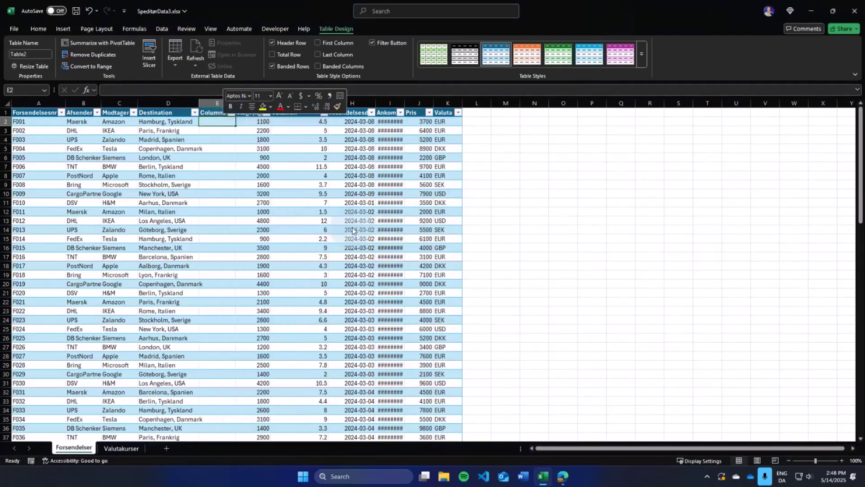
Rename the header of the first new column, in cell E1, to City
click(217, 112)
click(116, 89)
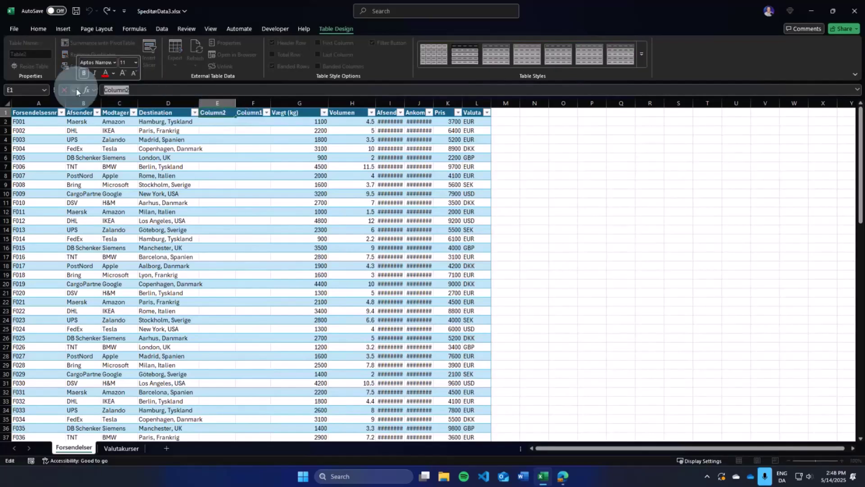
text(City)
key(Return)
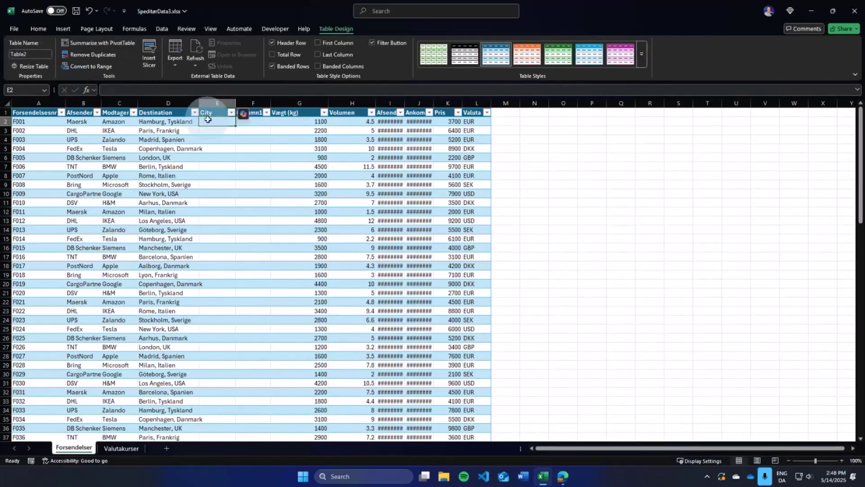
Rename the header of the second new column, in cell F1, to Country
click(251, 112)
click(149, 90)
key(BackSpace)
key(BackSpace)
key(BackSpace)
key(BackSpace)
key(BackSpace)
key(BackSpace)
key(BackSpace)
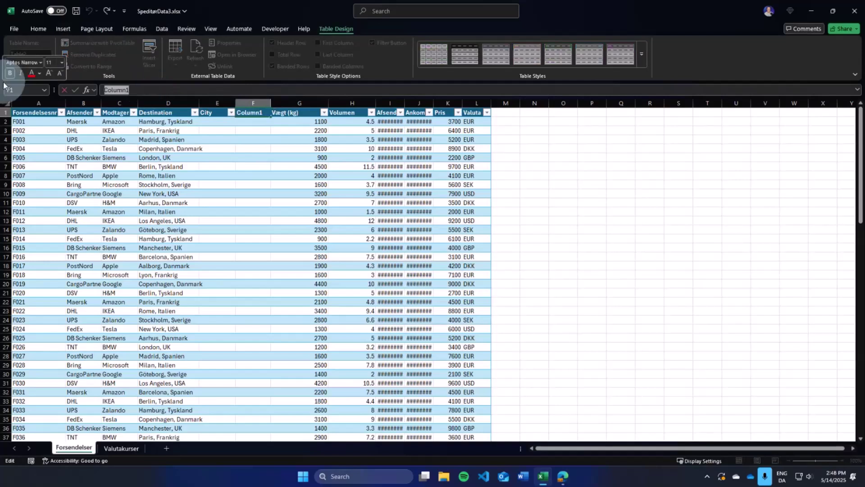
text(Country)
key(Return)
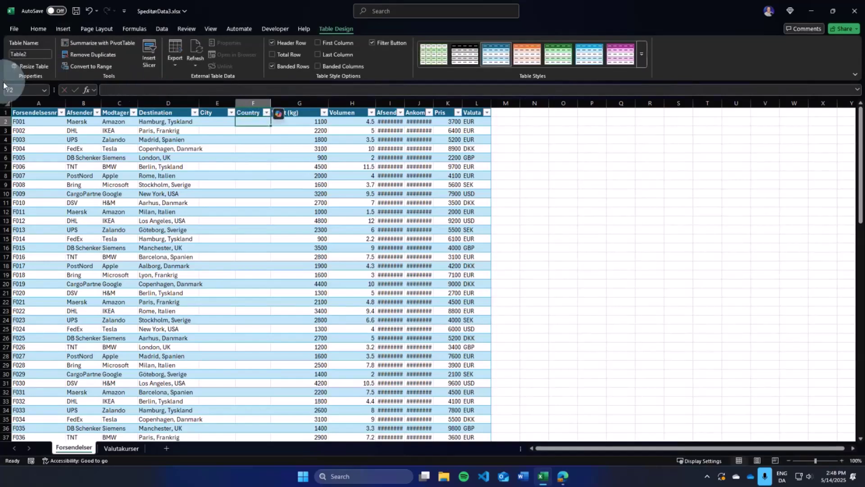
Insert a table column between Ankomstdato and Pris and name its header Transit in Days
click(276, 158)
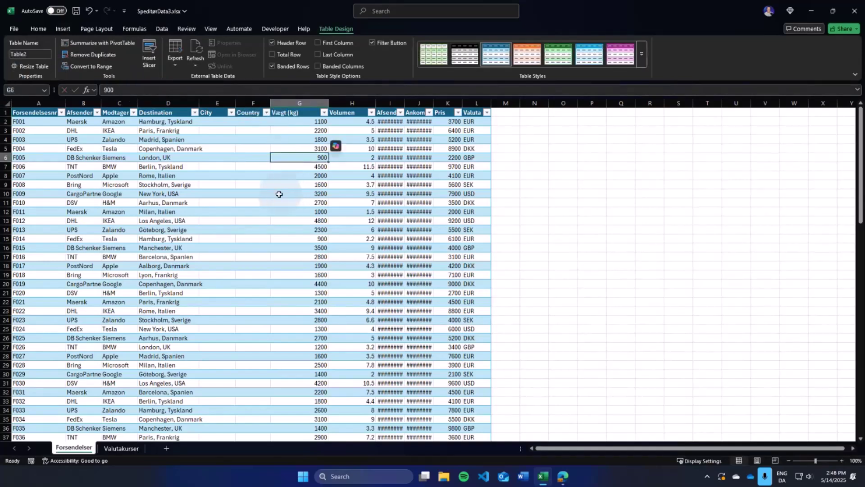
click(383, 113)
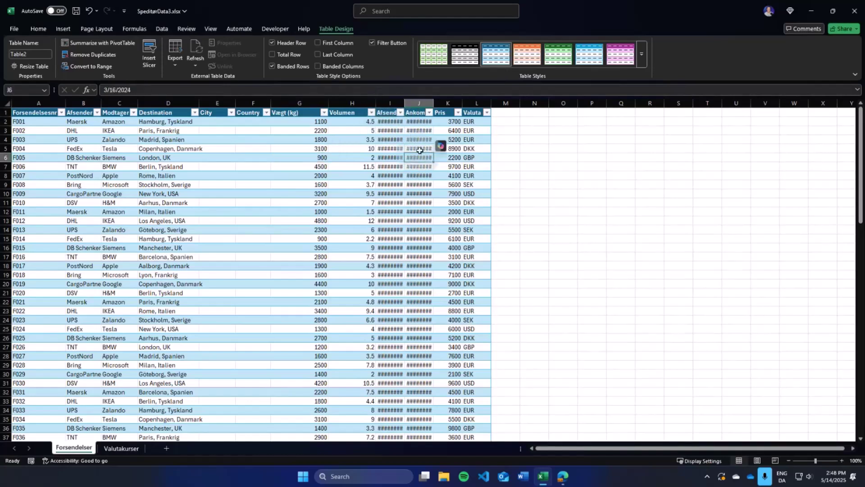
click(414, 113)
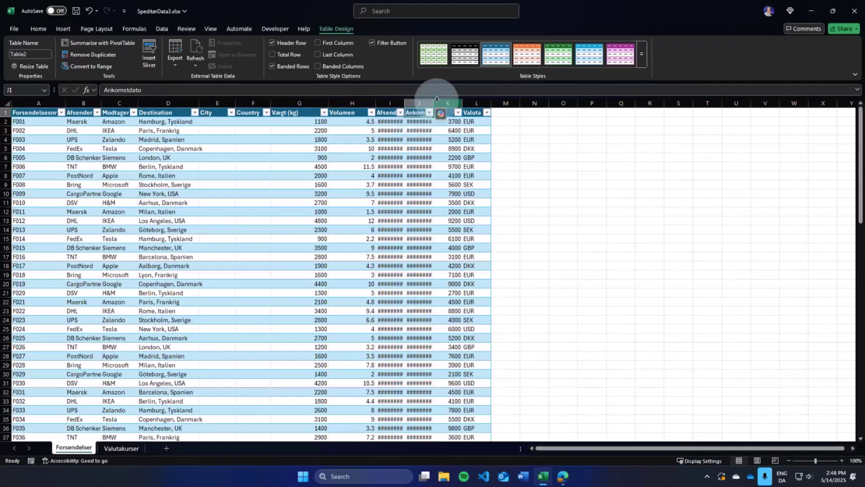
click(421, 121)
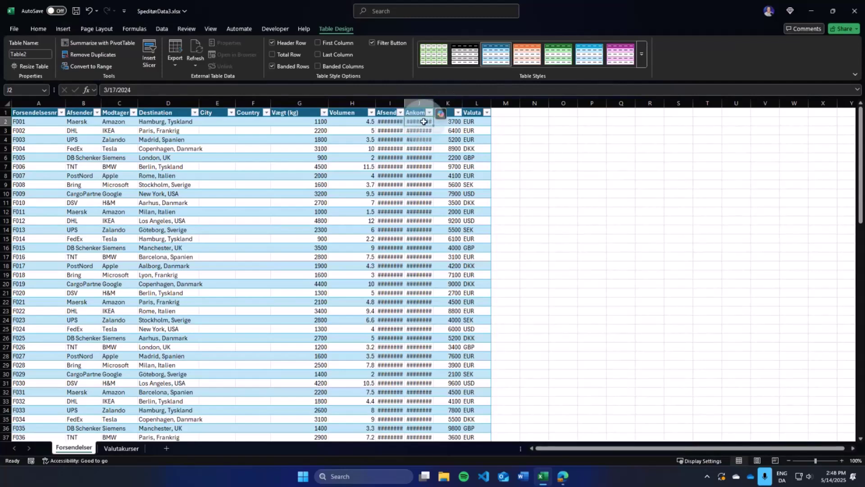
click(441, 121)
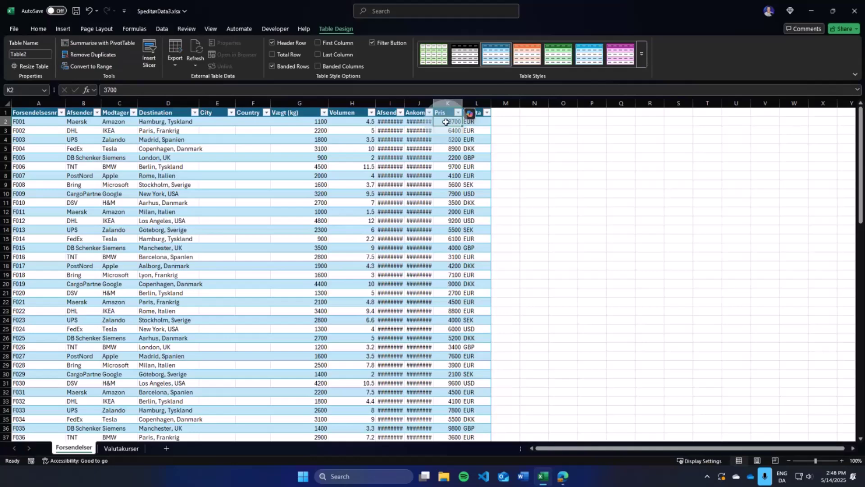
right_click(445, 122)
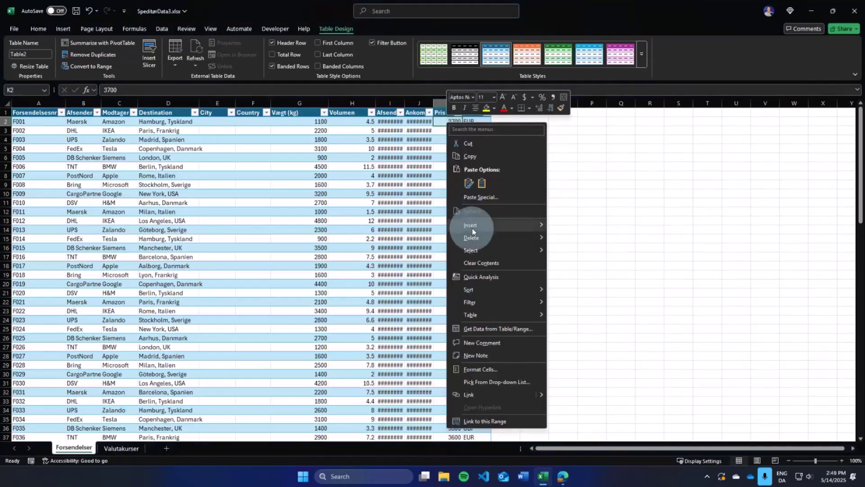
mouse_move(472, 228)
click(590, 226)
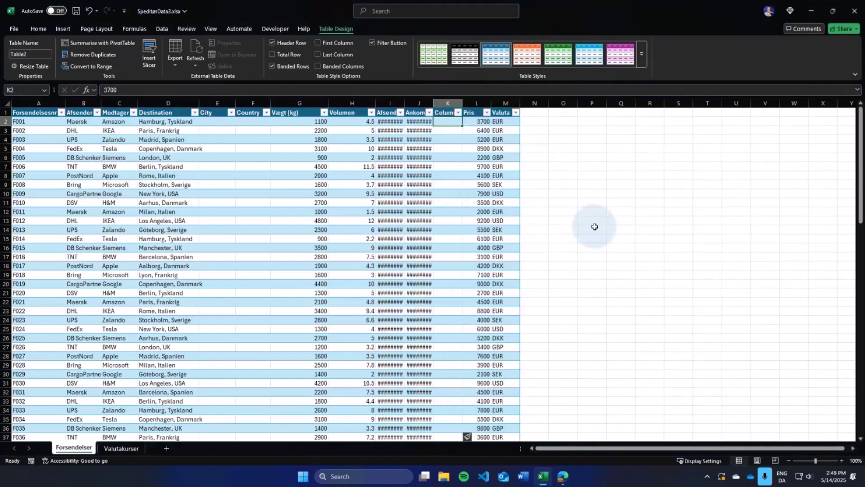
click(449, 113)
text(Tr)
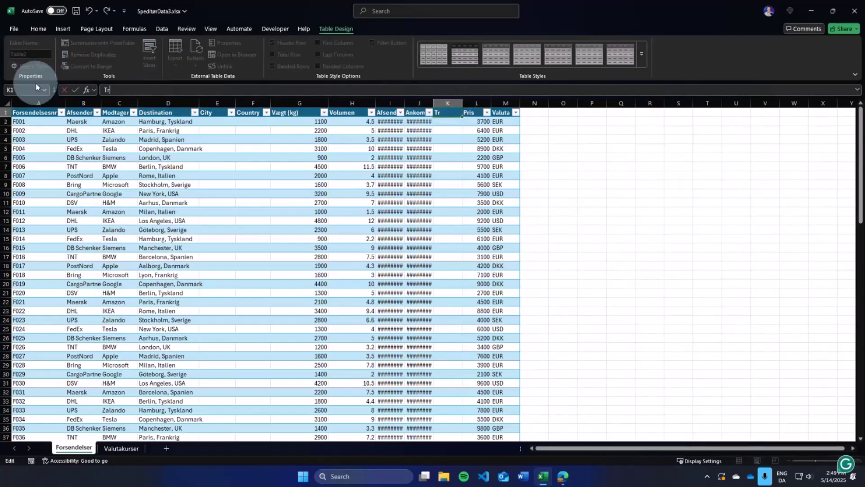
text(ansit in Days)
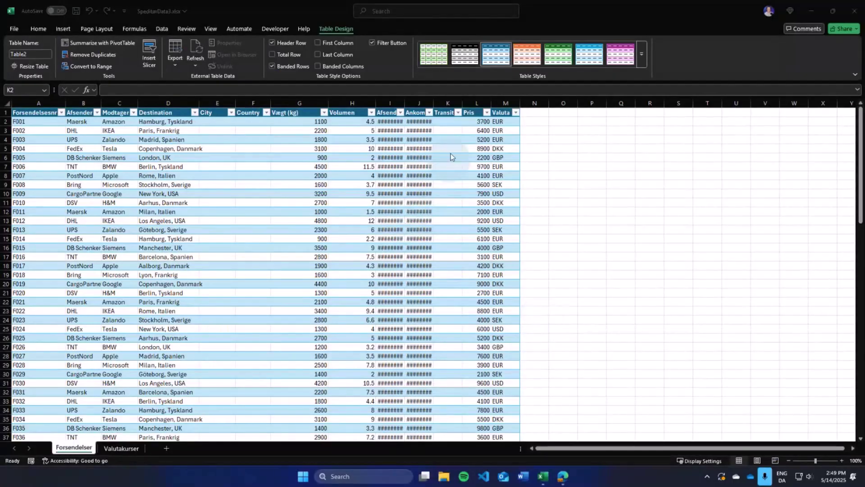
Insert a new table column directly after the Valuta column
click(480, 121)
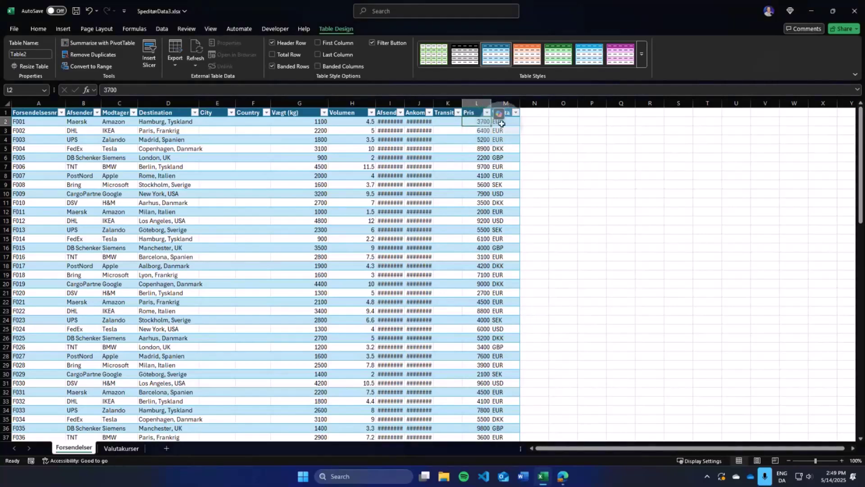
click(502, 123)
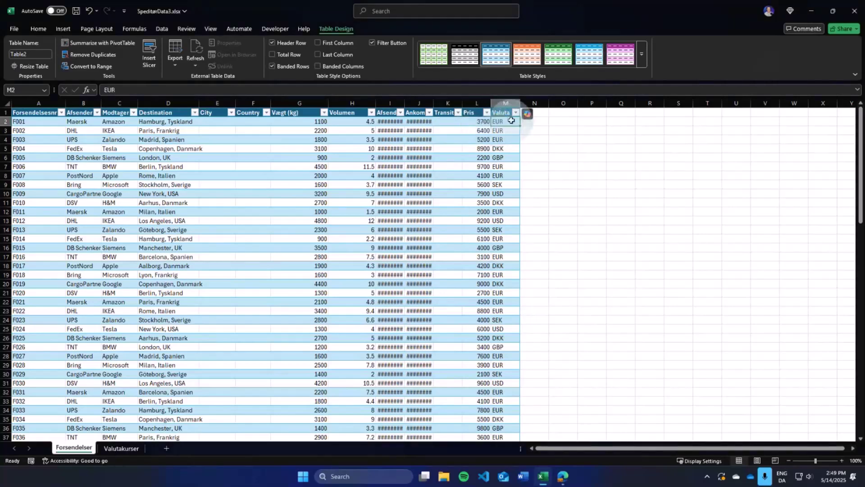
click(475, 121)
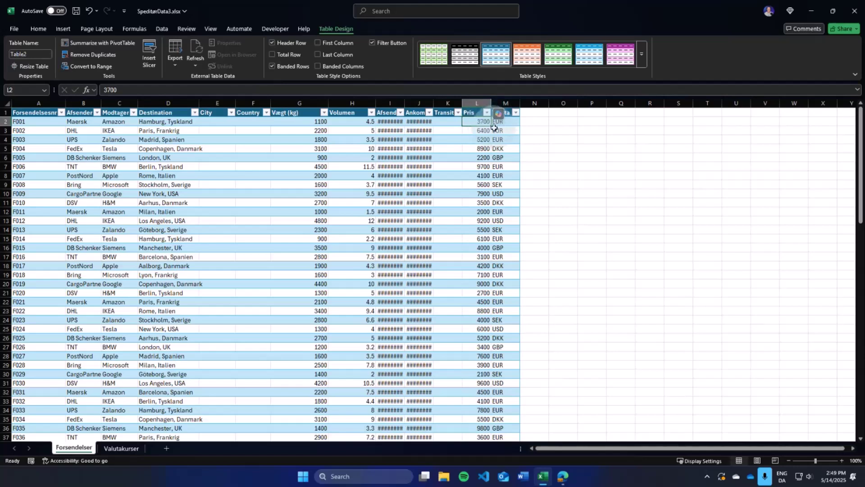
click(501, 122)
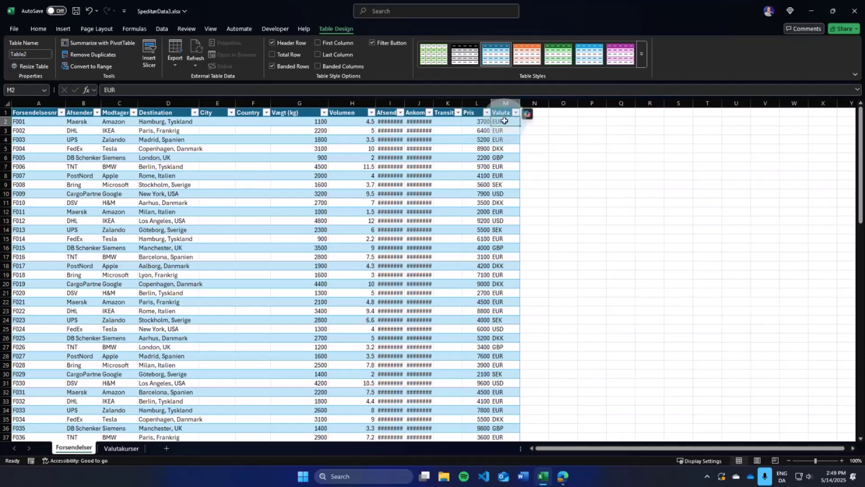
right_click(504, 121)
mouse_move(536, 222)
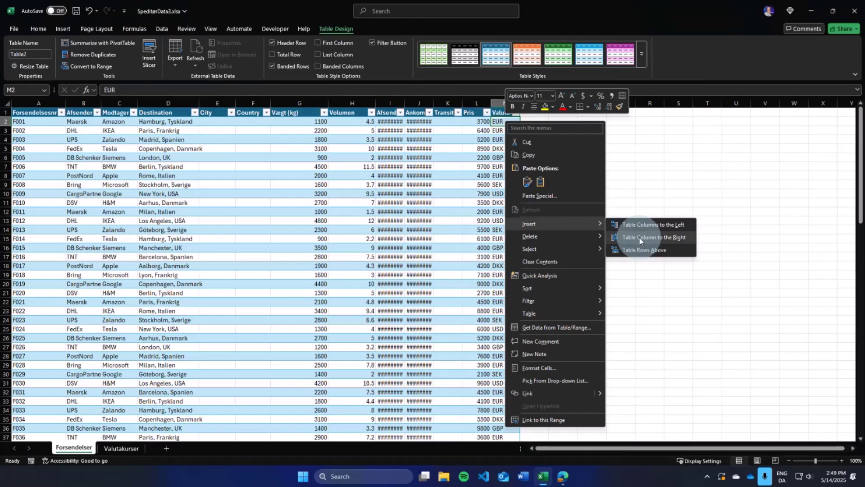
click(638, 237)
Rename the header of the new last column, in cell N1, to Price in DKK
click(534, 112)
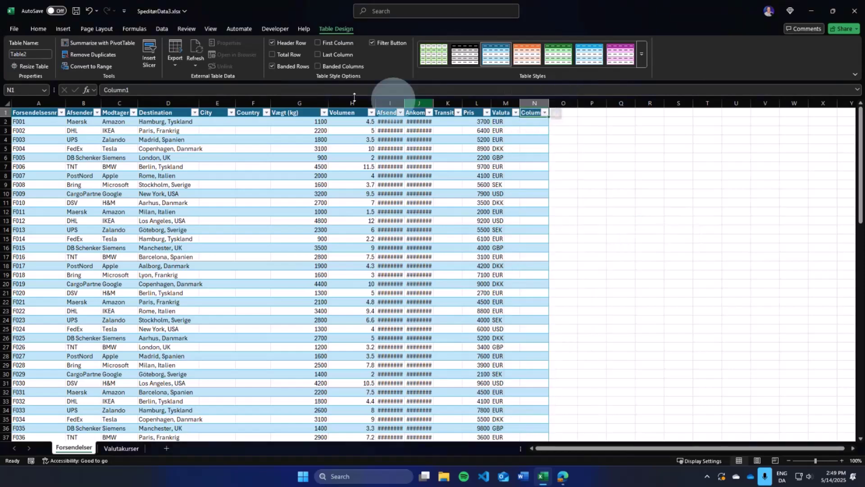
double_click(118, 90)
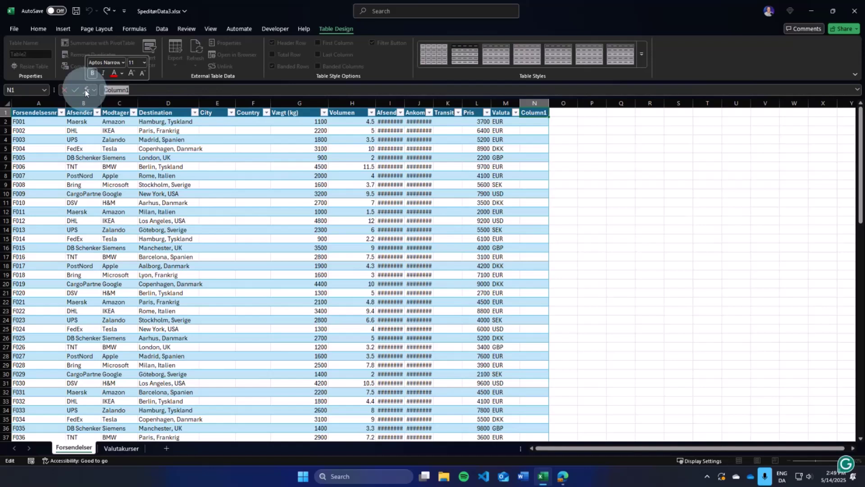
text(Price in DKK)
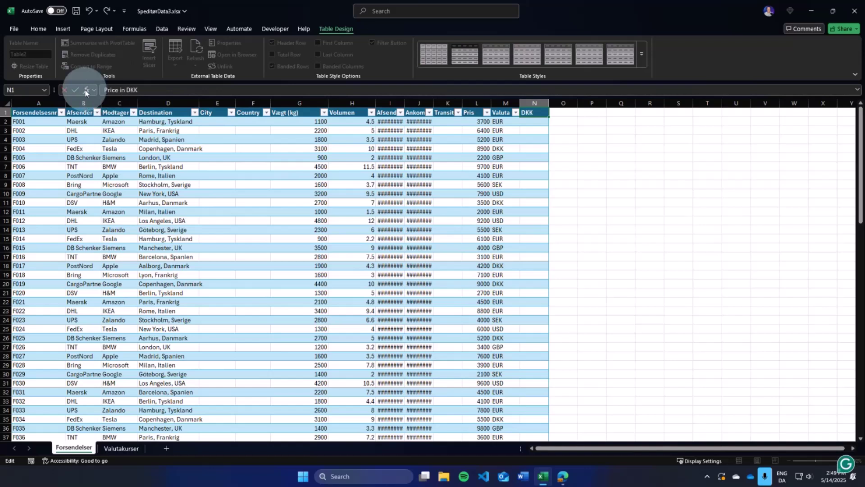
key(Return)
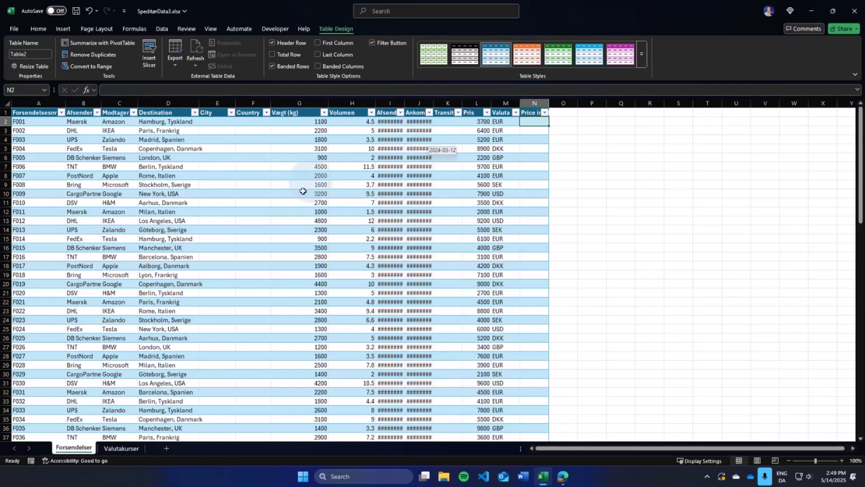
Autofit the width of all columns on the Forsendelser sheet to their contents
click(6, 103)
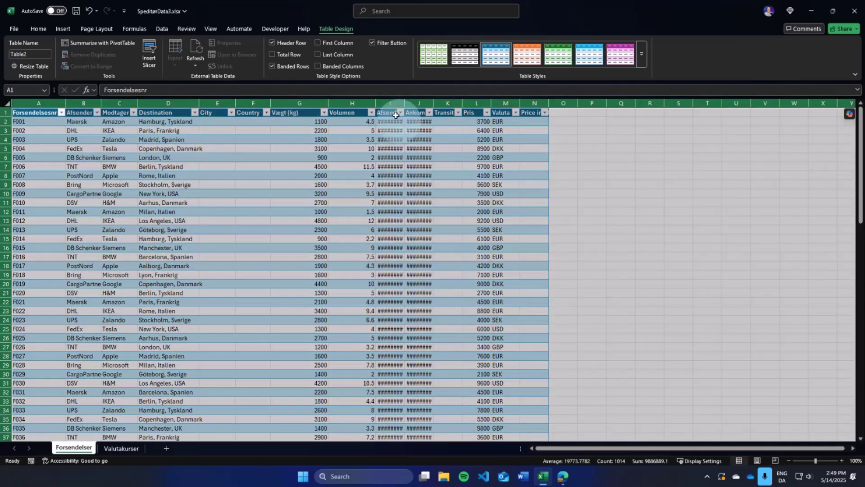
double_click(64, 104)
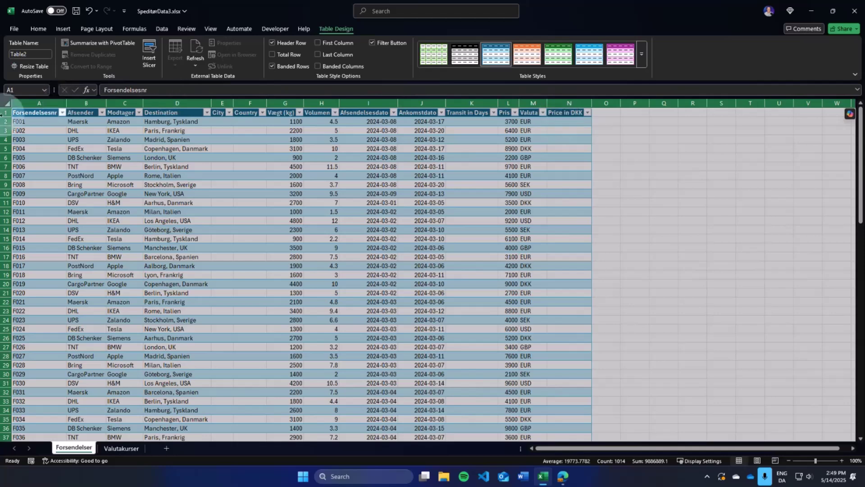
click(124, 202)
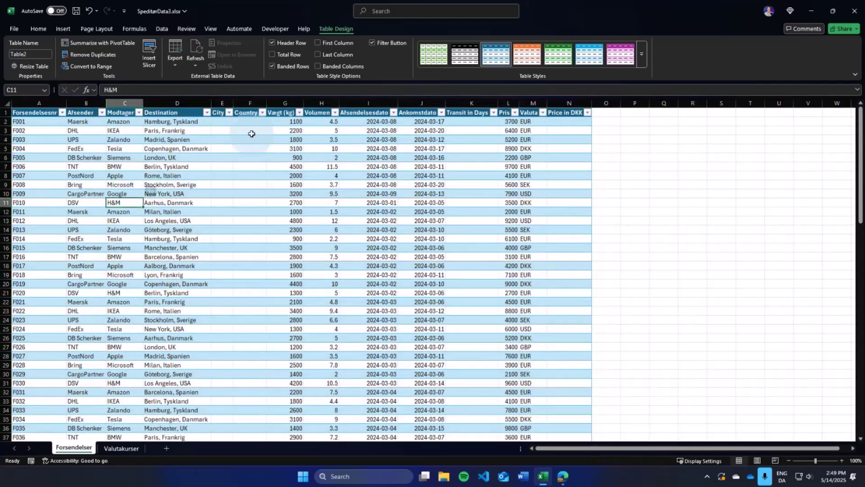
Review the empty City, Country, Transit in Days and Price in DKK columns and the exchange rates on the Valutakurser sheet
click(249, 122)
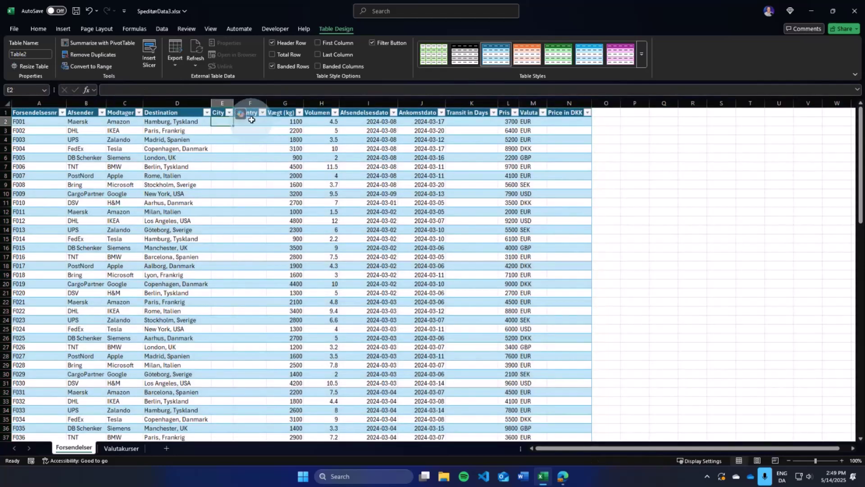
click(468, 120)
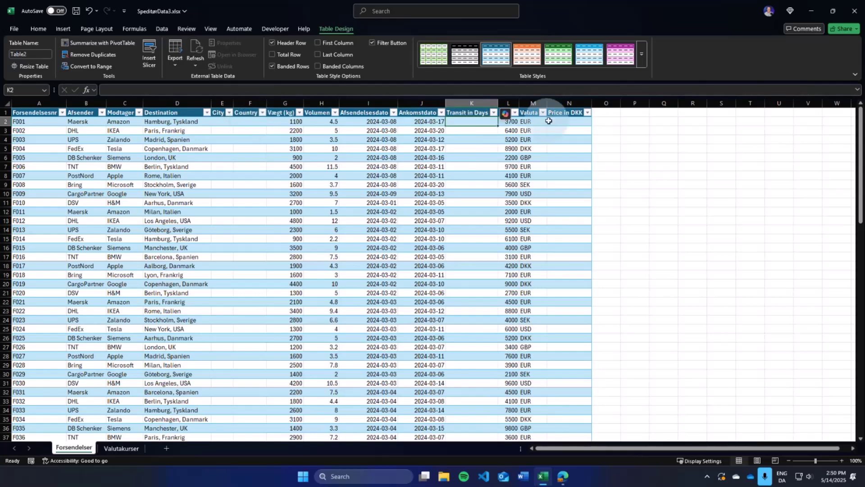
click(566, 124)
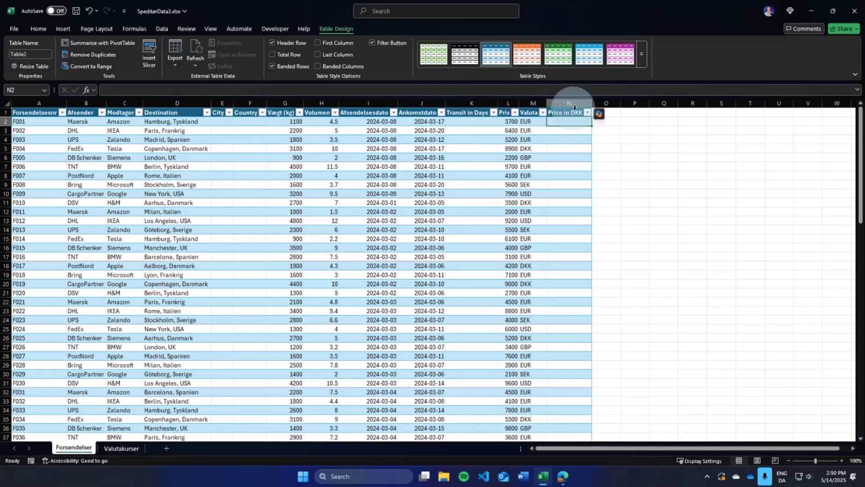
click(120, 448)
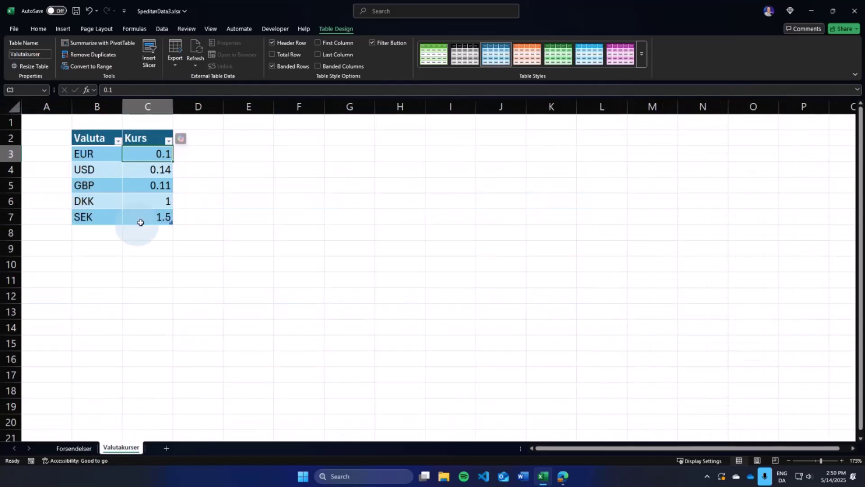
click(81, 448)
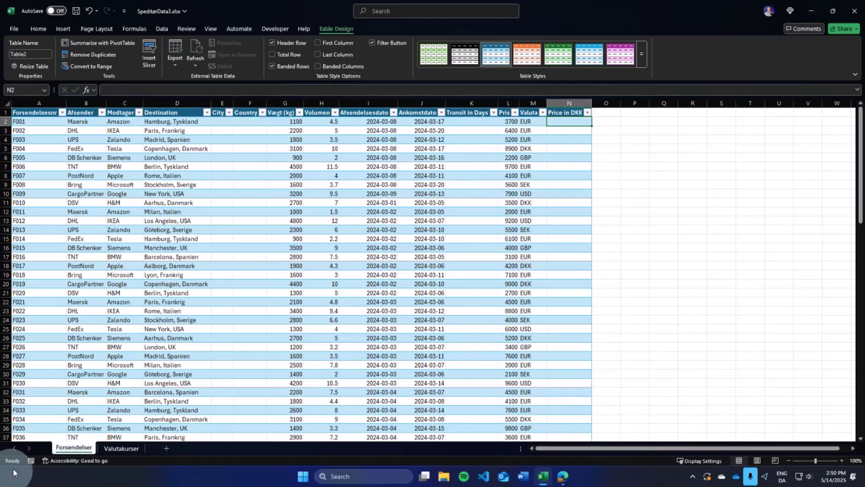
Copy the table's header row from Forsendelsesnr to Price in DKK and switch to the Microsoft 365 Copilot chat
drag(48, 112, 575, 115)
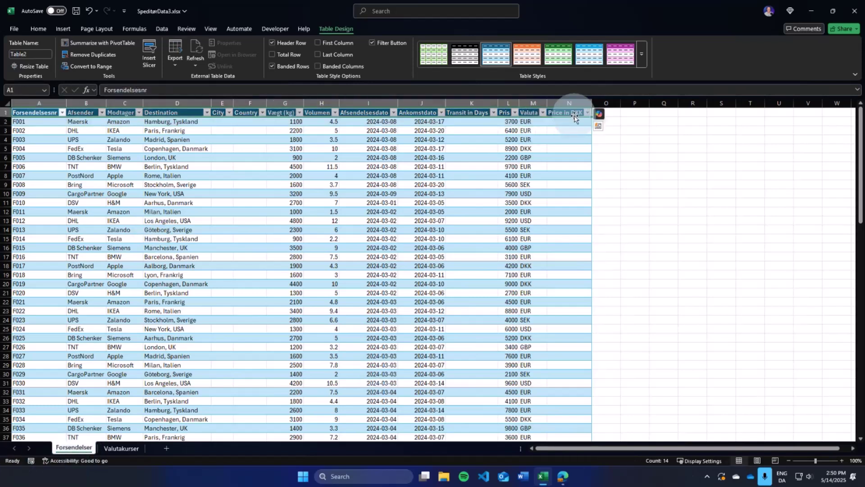
key(ctrl+c)
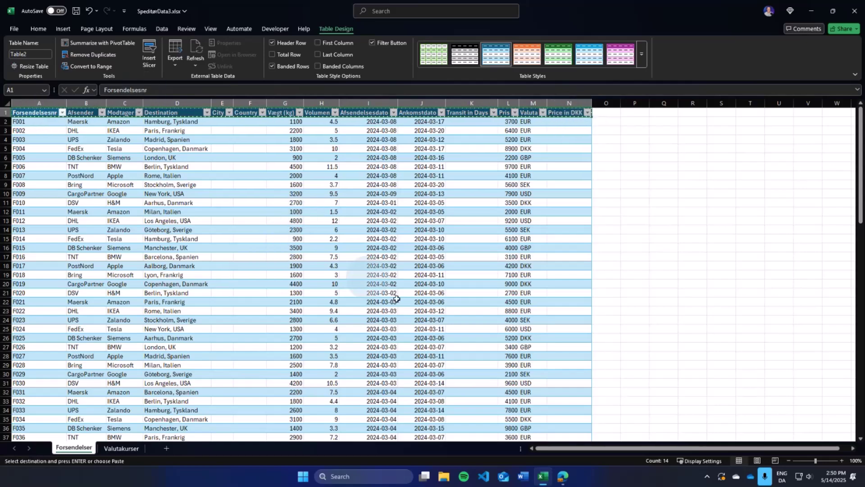
click(563, 476)
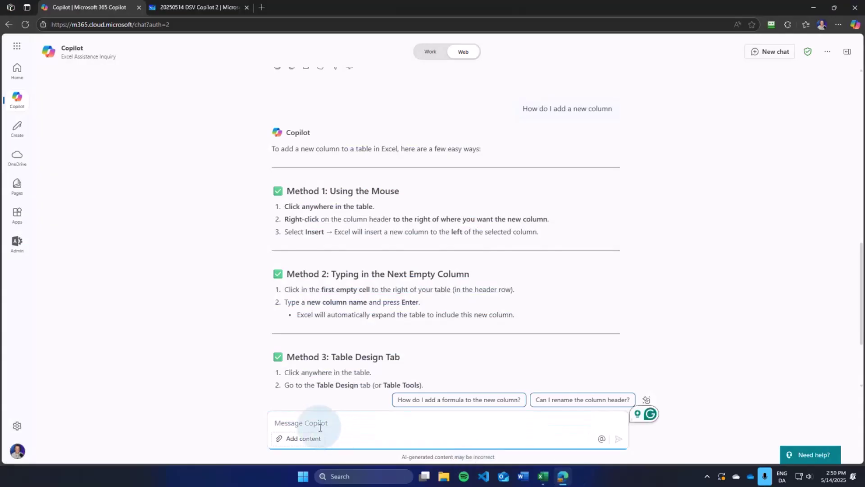
Start a chat message with "My Excel-sheet got the columns:" and paste the copied column headers after it
text(My )
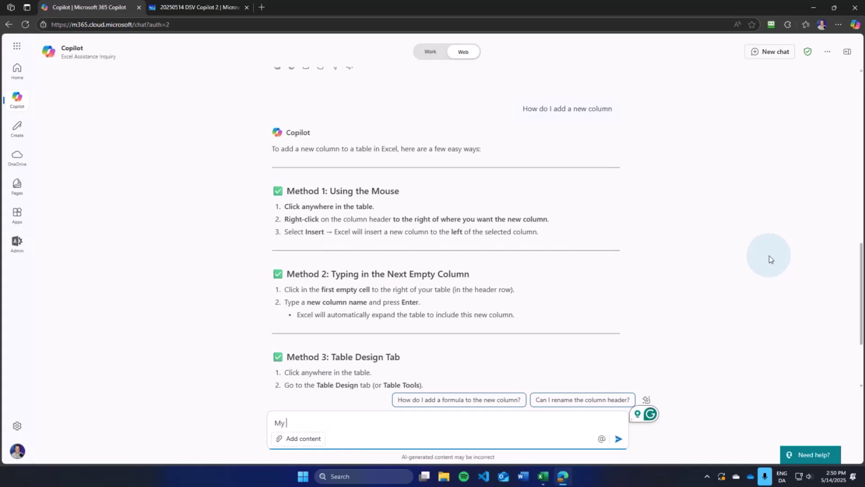
text(Excel-she)
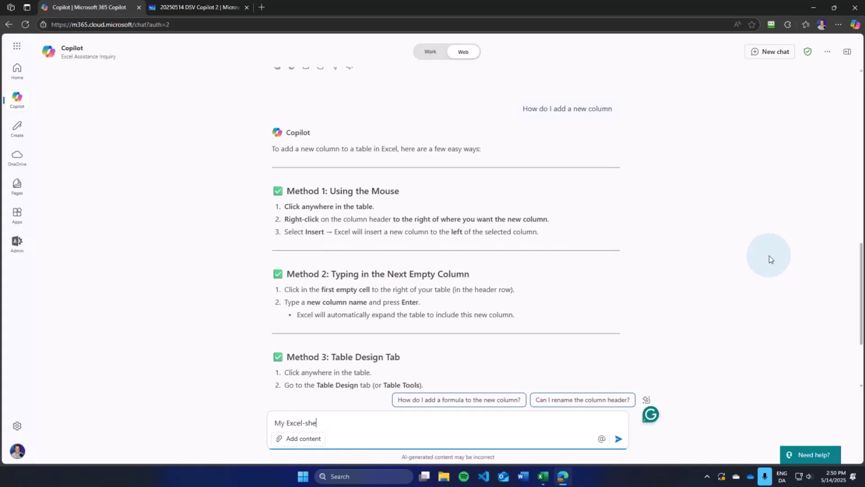
text(et got the columns:)
key(ctrl+v)
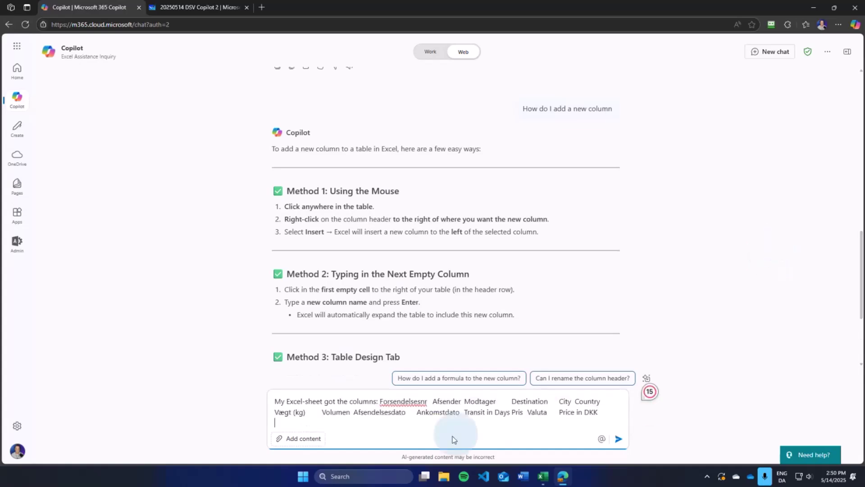
Replace the gaps between the pasted column names with commas, from Forsendelsesnr through Price in DKK
click(432, 401)
key(BackSpace)
text(,)
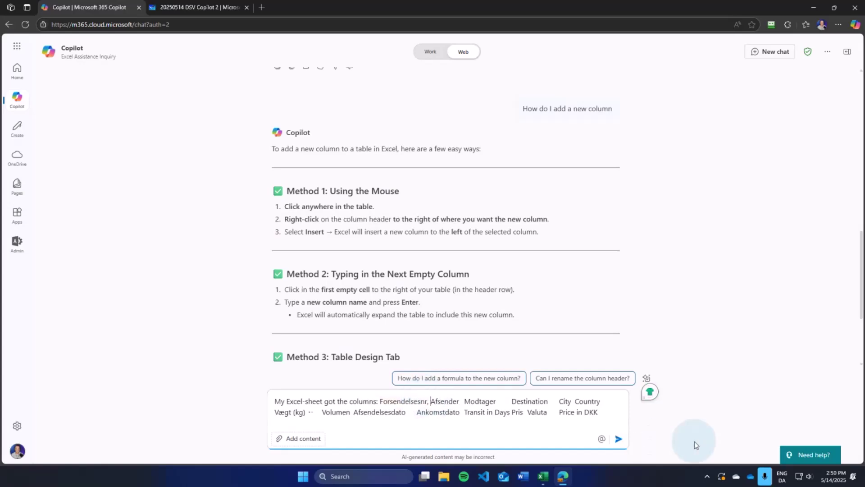
key(Right)
key(Right)
key(Right)
key(Right)
key(Right)
key(Right)
key(Right)
key(Right)
key(Right)
key(Right)
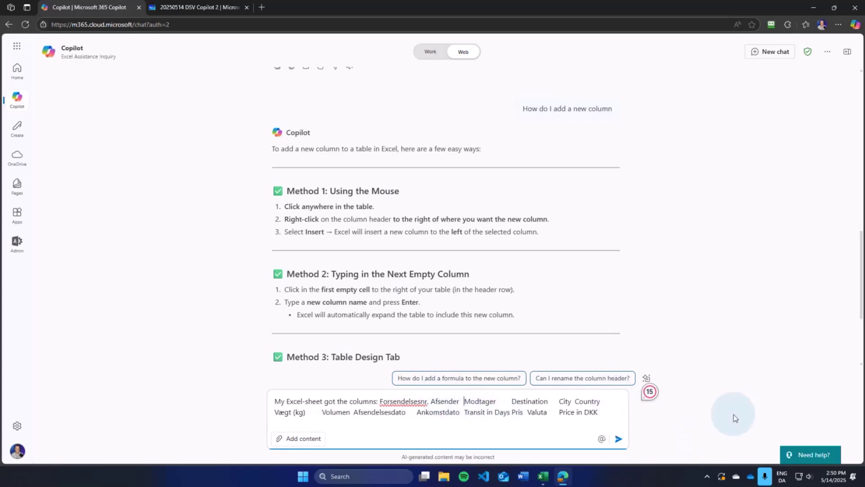
key(BackSpace)
text(,)
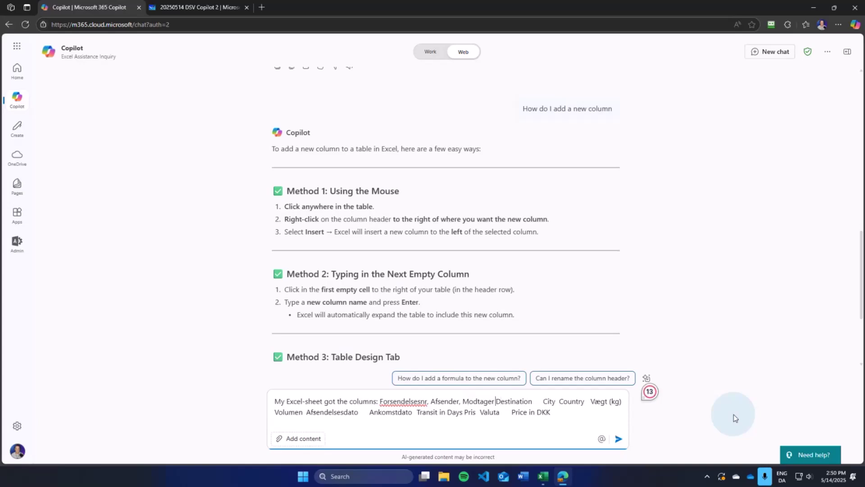
key(BackSpace)
text(,)
key(Right)
key(Right)
key(Right)
key(Right)
key(Right)
key(Right)
key(Right)
key(Right)
key(Right)
key(Right)
key(Right)
key(Right)
key(BackSpace)
text(,)
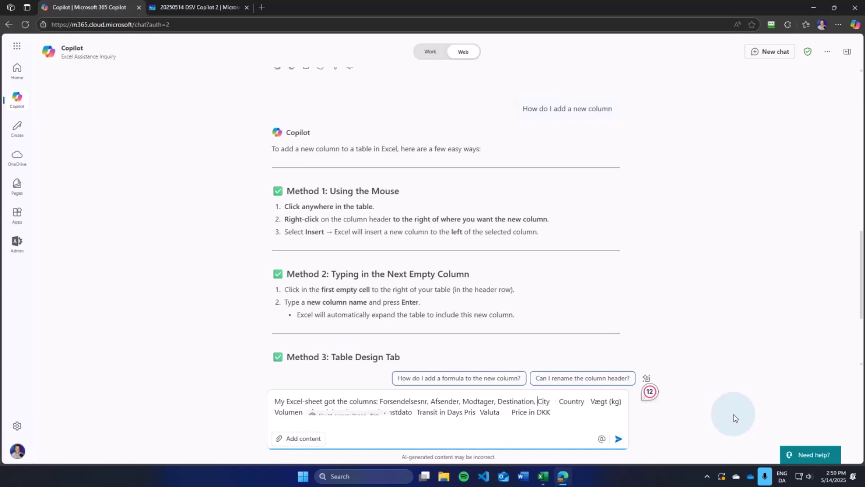
key(Right)
key(Right)
key(Right)
key(Right)
key(Right)
key(BackSpace)
text(,)
key(Right)
key(Right)
key(Right)
key(Right)
key(Right)
key(Right)
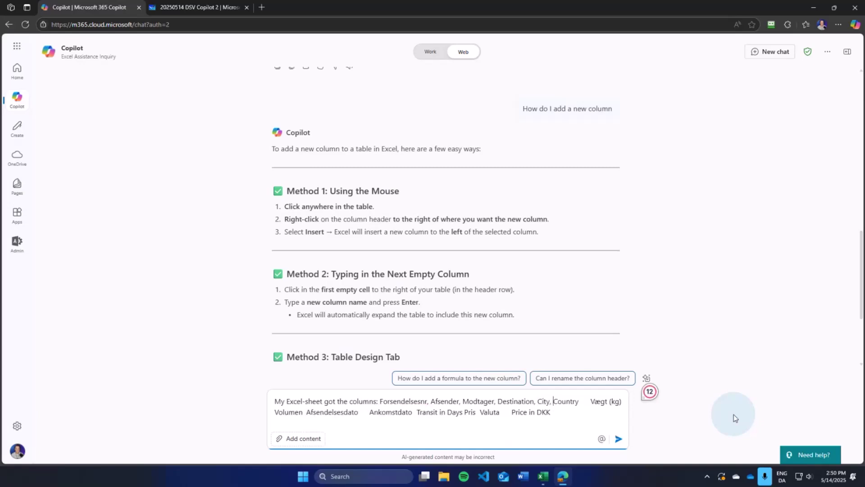
key(Right)
key(Right)
key(BackSpace)
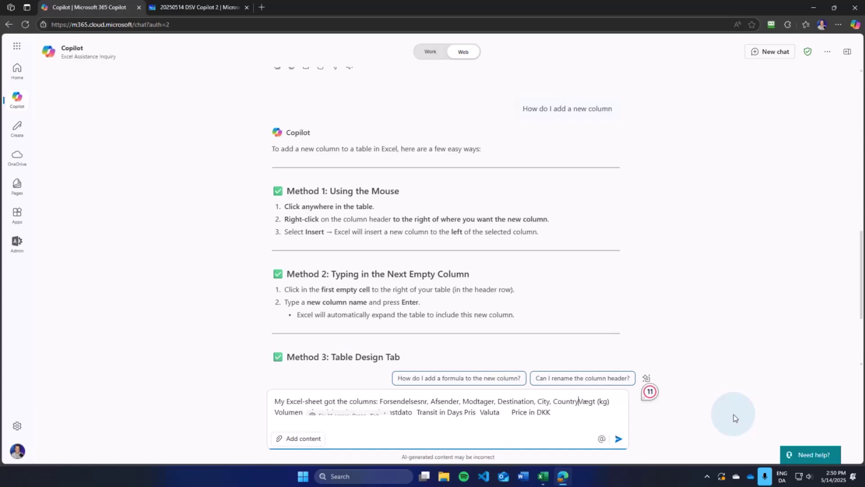
text(,)
key(Right)
key(Right)
key(Right)
key(Right)
key(Right)
key(Right)
key(Right)
key(Right)
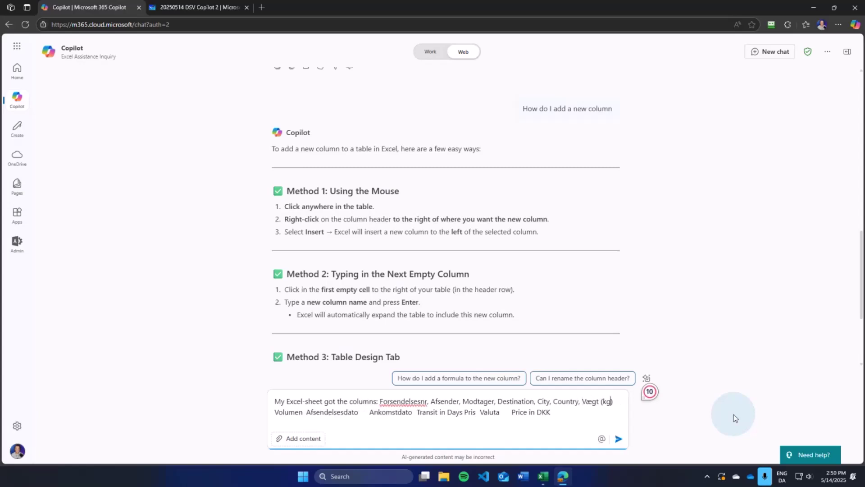
key(BackSpace)
text(,)
key(BackSpace)
text(,)
key(Right)
key(Right)
key(Right)
key(Right)
key(Right)
key(Right)
key(Right)
key(Right)
key(Right)
key(Right)
key(BackSpace)
text(,)
key(BackSpace)
text(,)
key(Right)
key(Right)
key(Right)
key(Right)
key(Right)
key(Right)
key(Right)
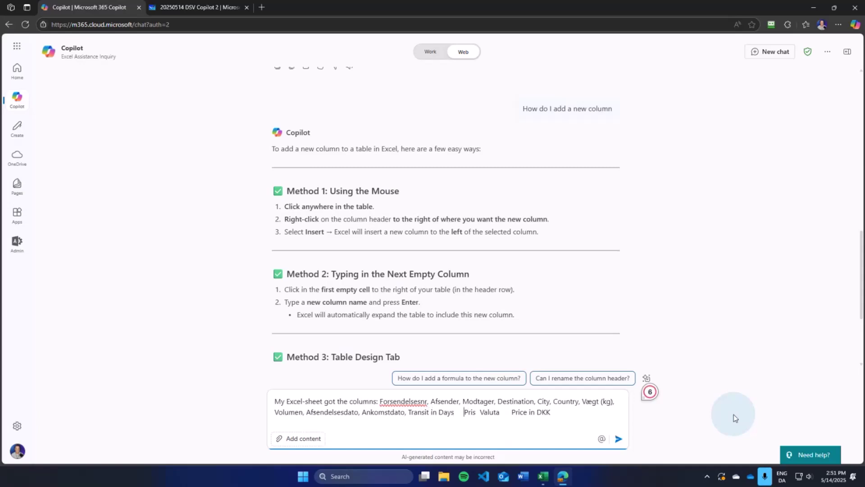
key(BackSpace)
text(,)
key(BackSpace)
text(,)
key(Right)
key(Right)
key(Right)
key(Right)
key(Right)
key(Right)
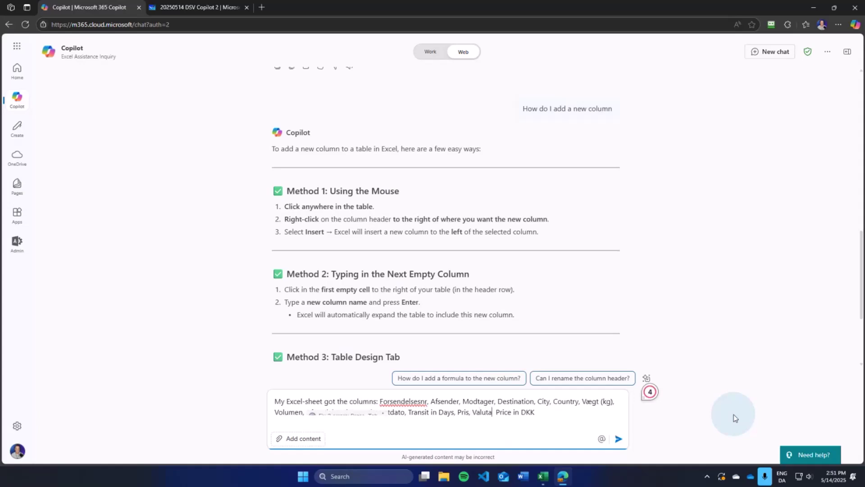
key(Right)
key(BackSpace)
text(,)
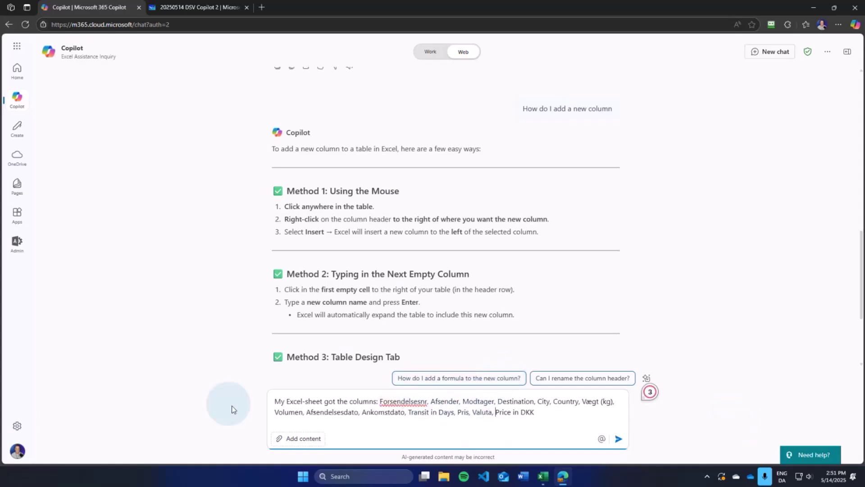
Add the note "(column a is Forsendelsesnr)" after Price in DKK at the end of the column list
click(545, 410)
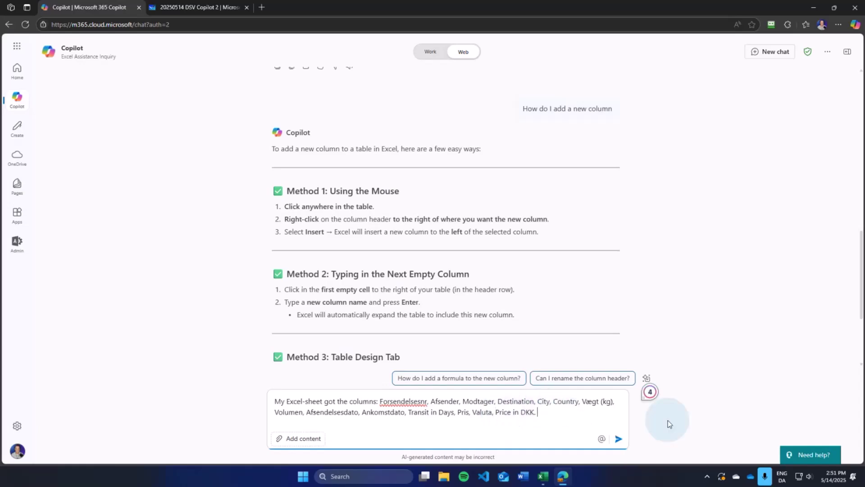
text(column a is)
click(381, 402)
drag(381, 402, 427, 404)
click(598, 412)
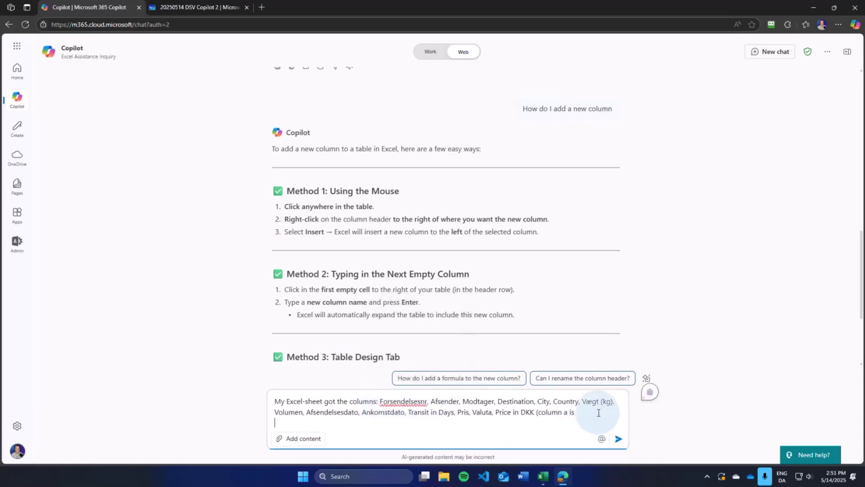
key(ctrl+v)
text())
click(648, 437)
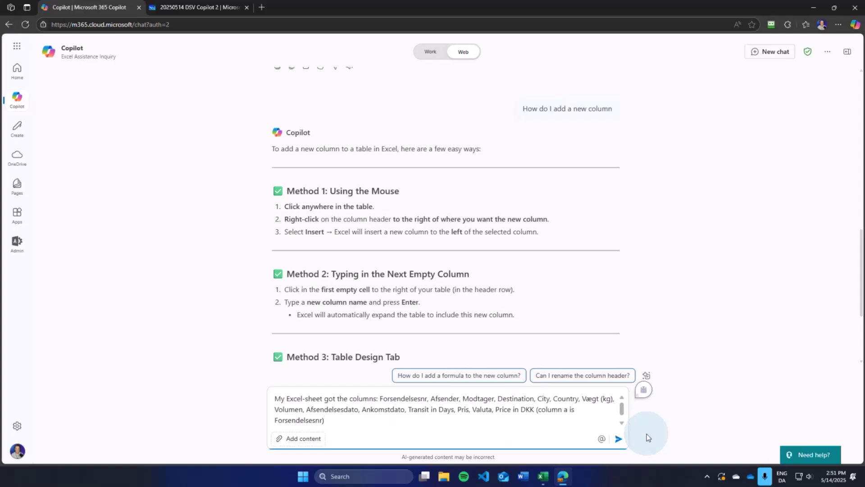
Continue the chat message with ". Which formula to use to calculate transit in days"
text(. Which )
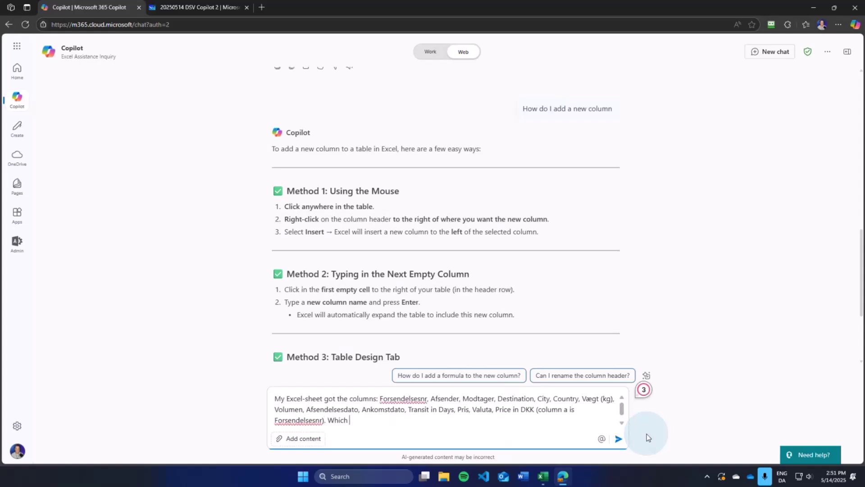
text(for)
key(BackSpace)
text(ormu)
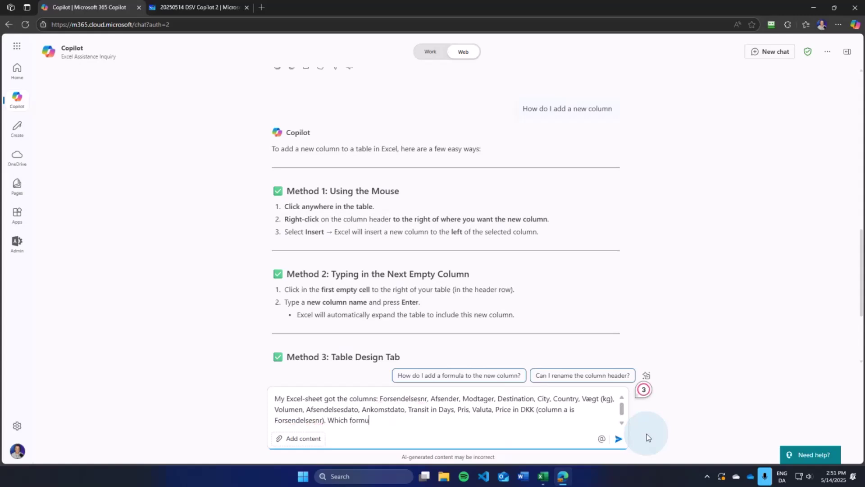
text(la to use)
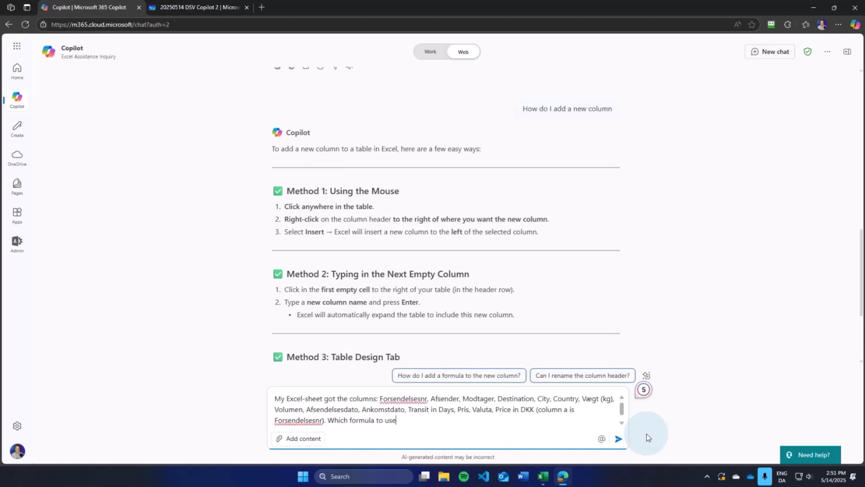
text( to calculate transi)
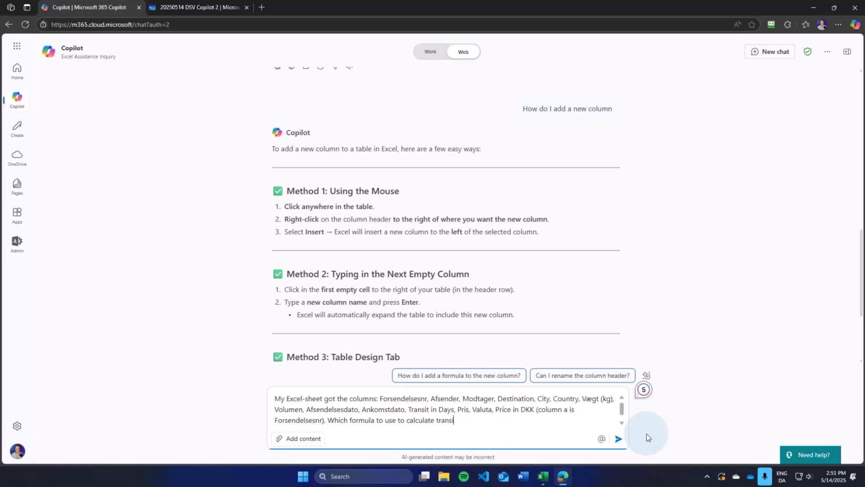
text(t in days)
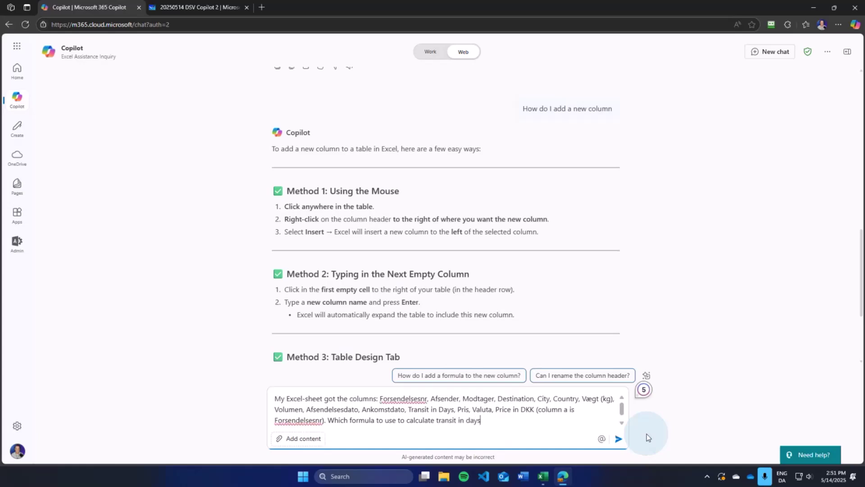
Check the Transit in Days column letter in Excel, complete the Copilot question with "in column K" and send it
text( in column)
click(543, 476)
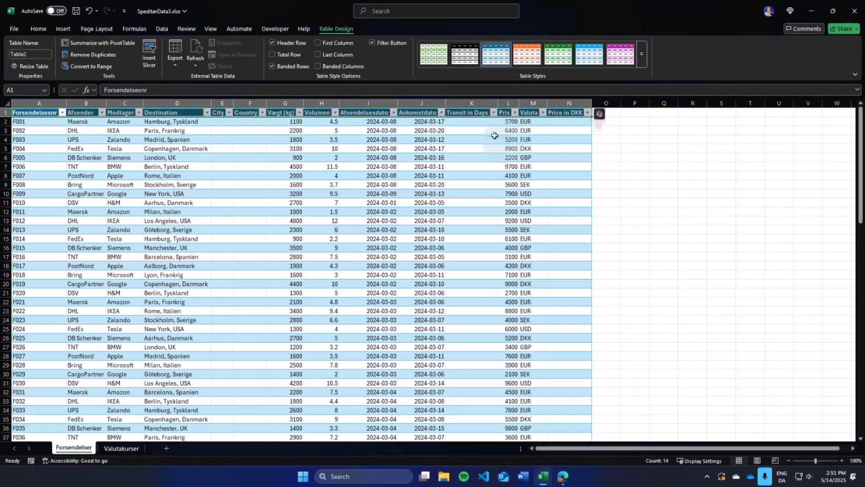
click(464, 123)
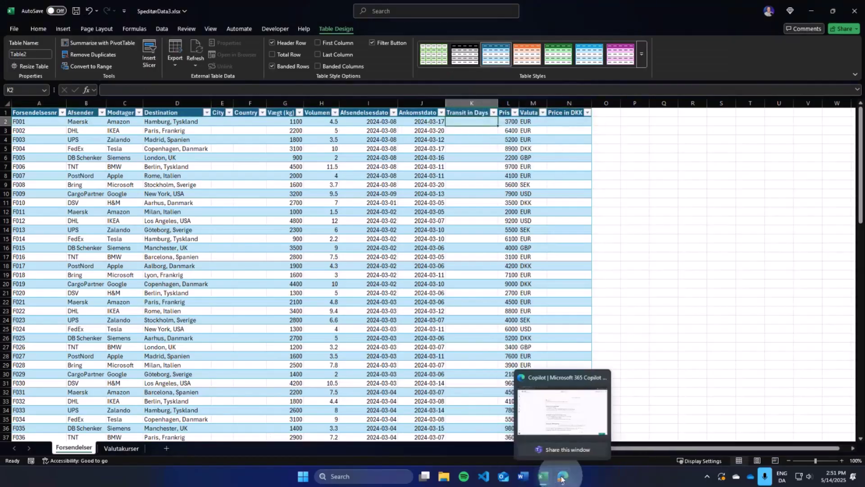
click(557, 460)
text(K)
key(Return)
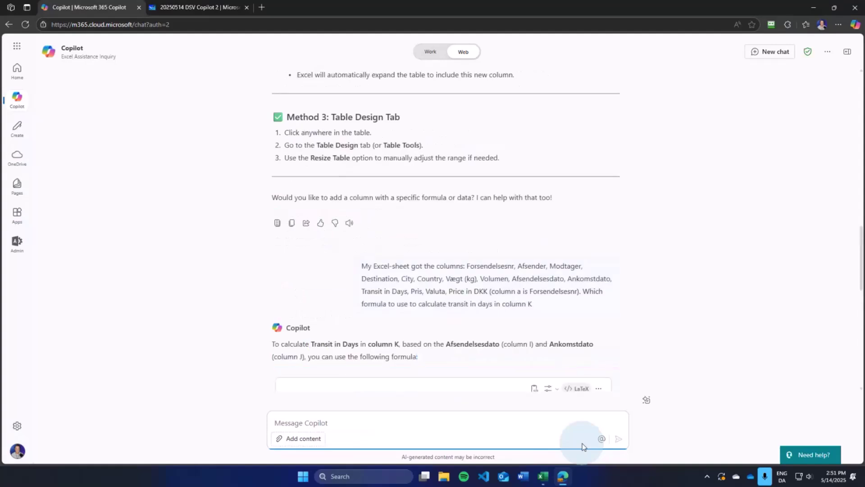
Review Copilot's answer on the Transit in Days formula and set the =J2 - I2 block to display as code only
scroll(463, 289, down, 2)
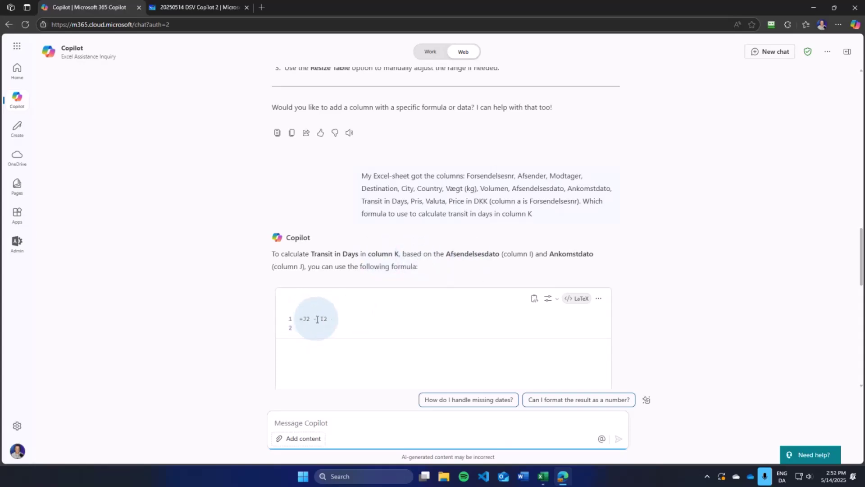
scroll(342, 314, down, 8)
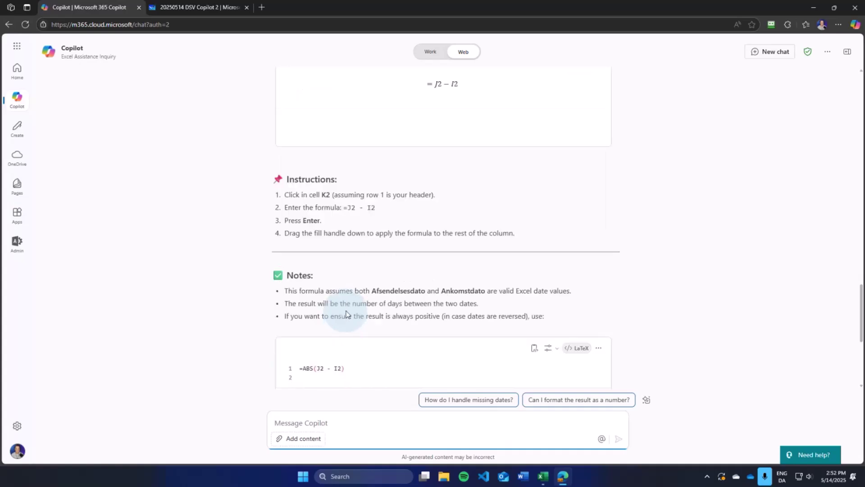
scroll(347, 314, down, 1)
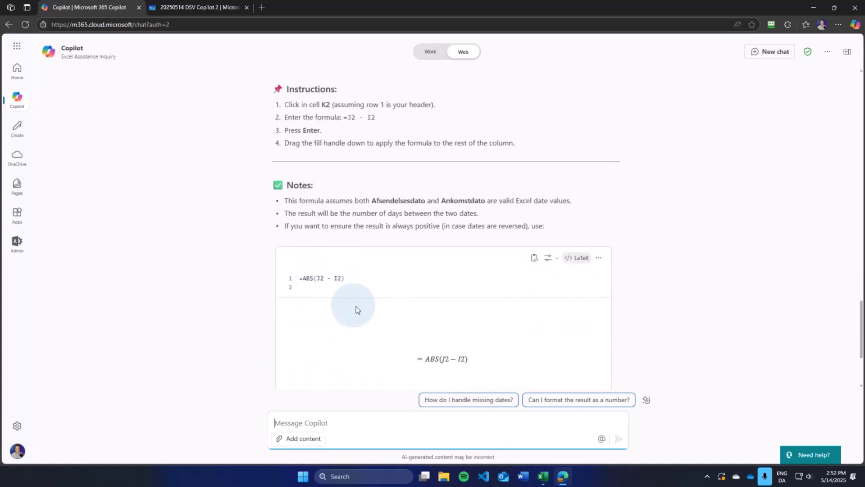
scroll(359, 310, down, 1)
scroll(360, 309, down, 2)
scroll(361, 309, up, 10)
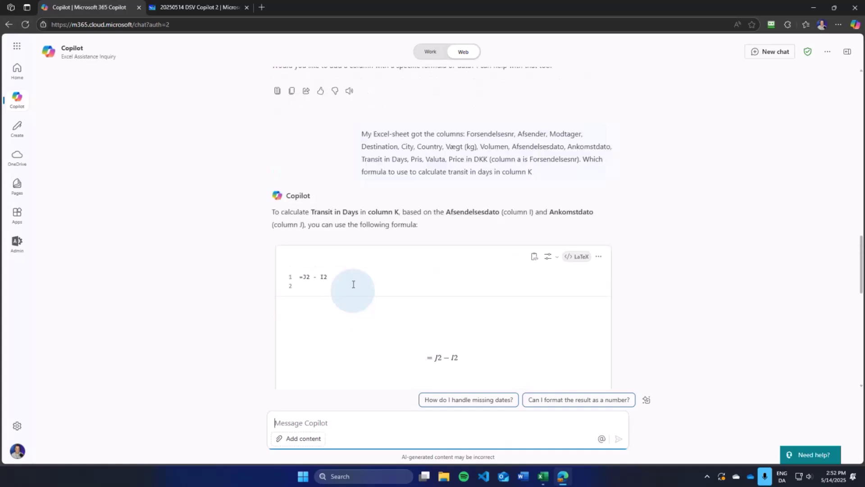
click(307, 278)
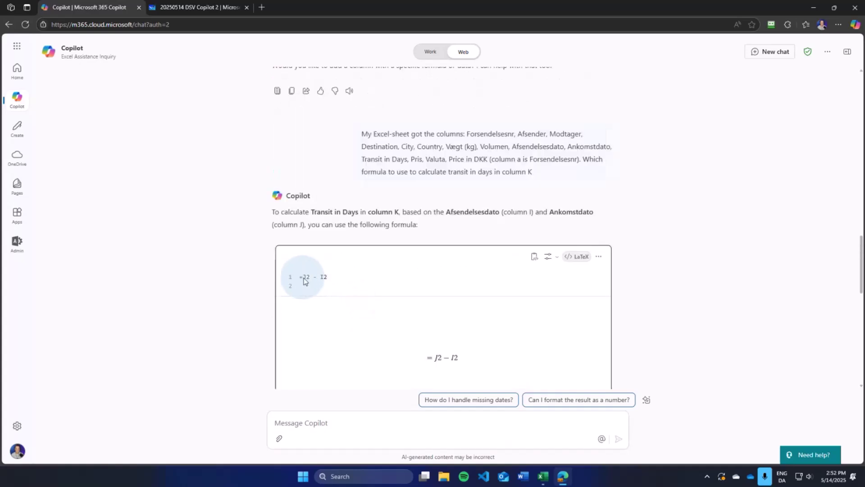
click(535, 256)
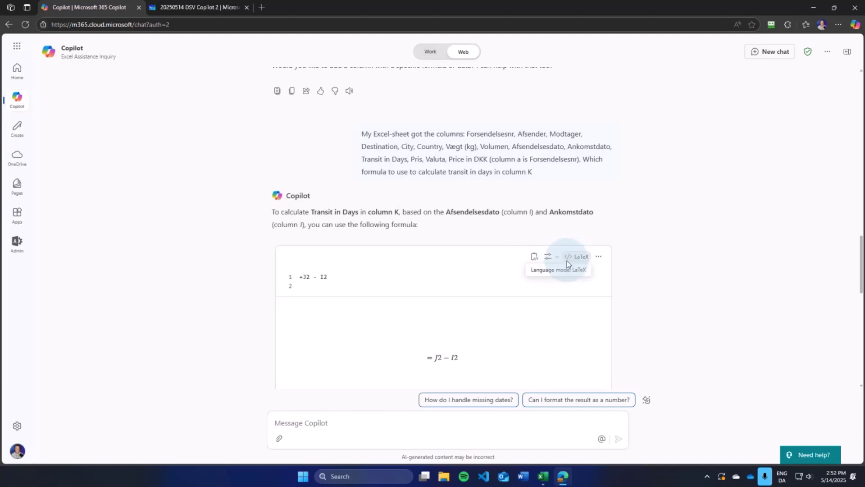
click(554, 257)
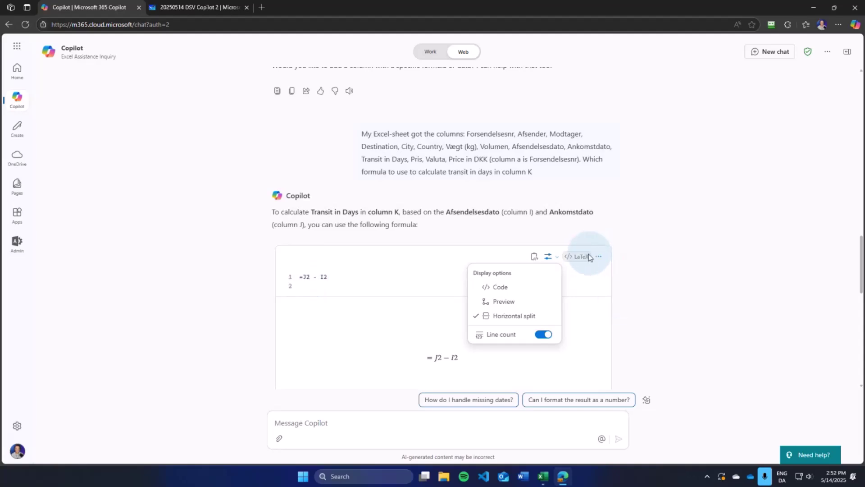
click(524, 287)
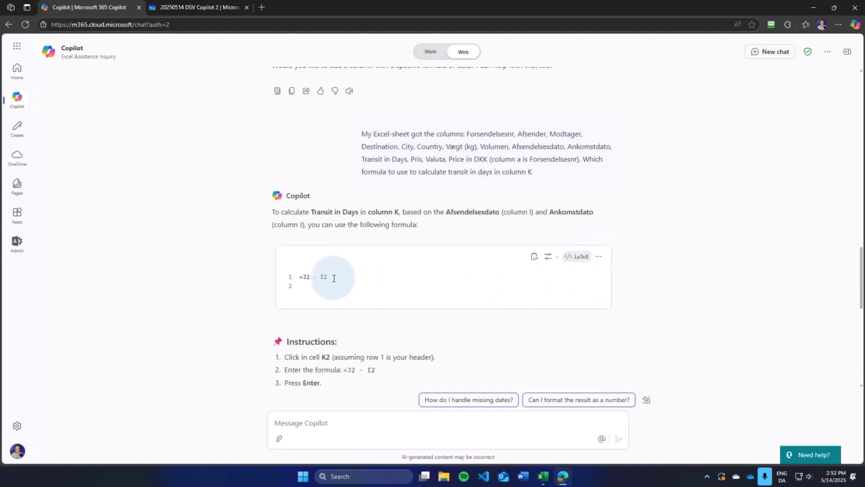
Copy the formula =J2 - I2 from the answer and paste it into a new Notepad document without the trailing line break
drag(331, 276, 298, 276)
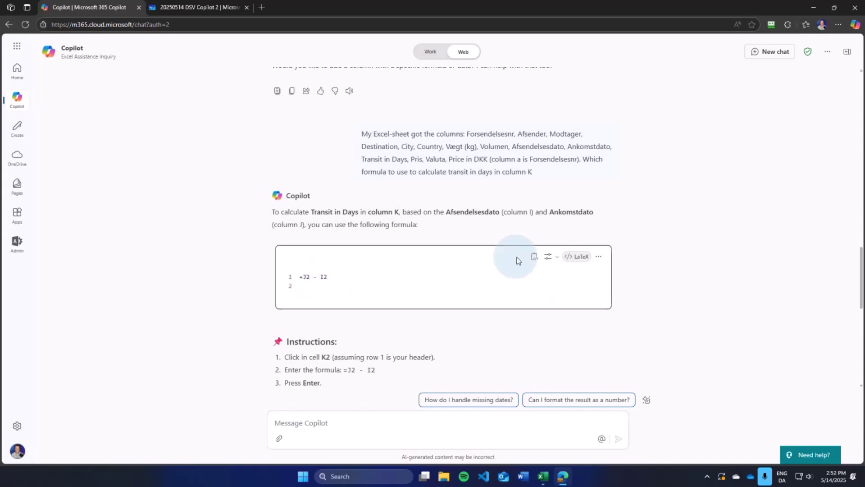
click(536, 257)
click(535, 256)
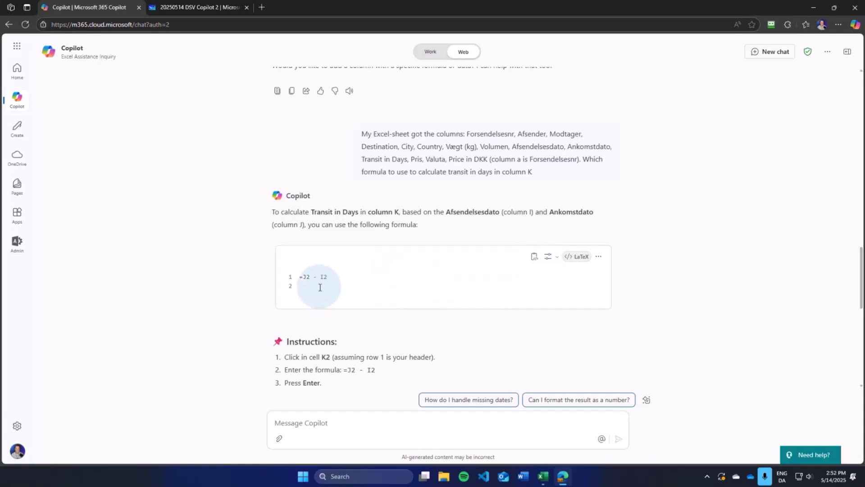
click(303, 474)
text(note)
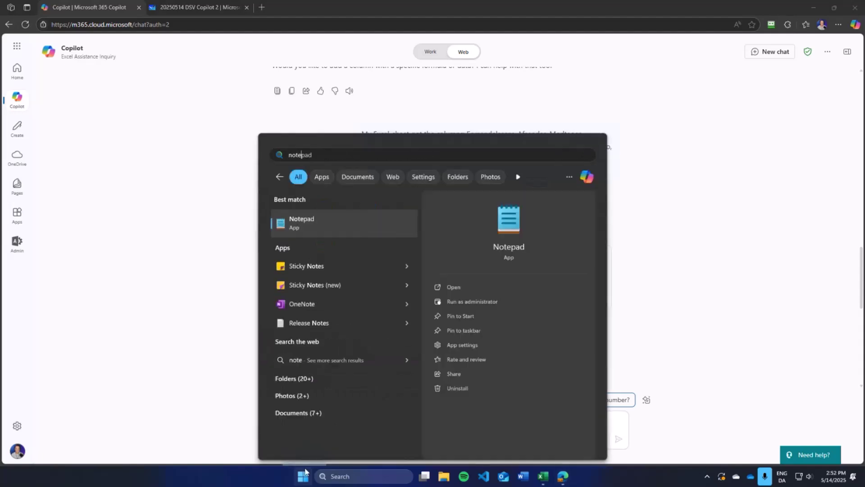
key(Return)
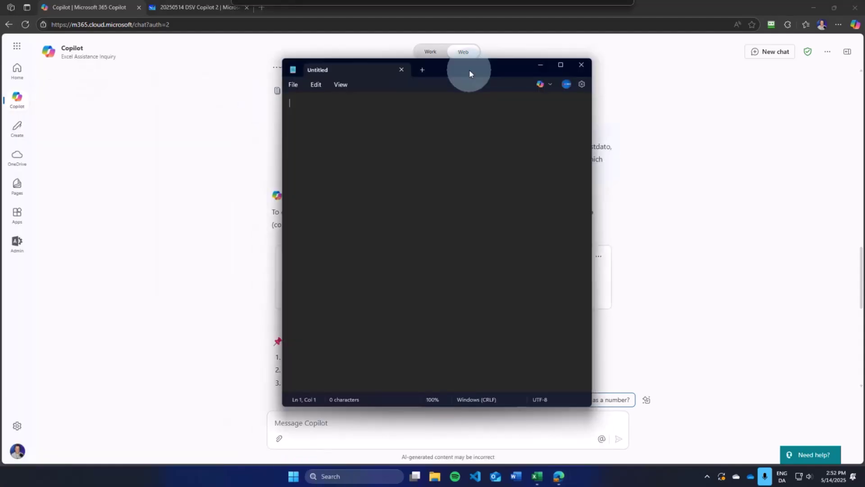
key(ctrl+v)
key(BackSpace)
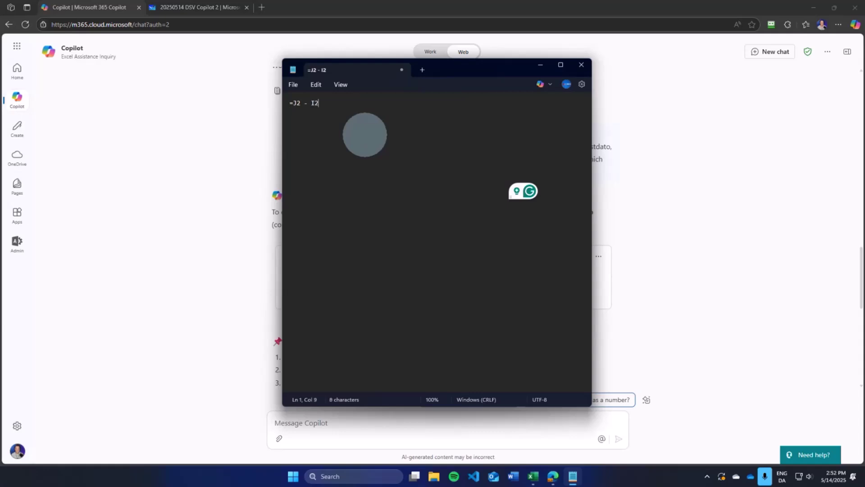
Copy the formula =J2 - I2 from Notepad and enter it in cell K2 under Transit in Days in Excel
key(ctrl+a)
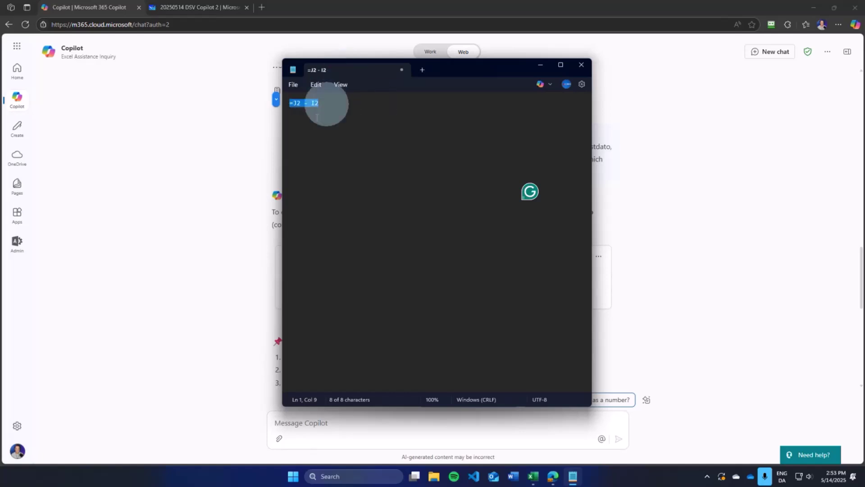
click(535, 478)
click(467, 121)
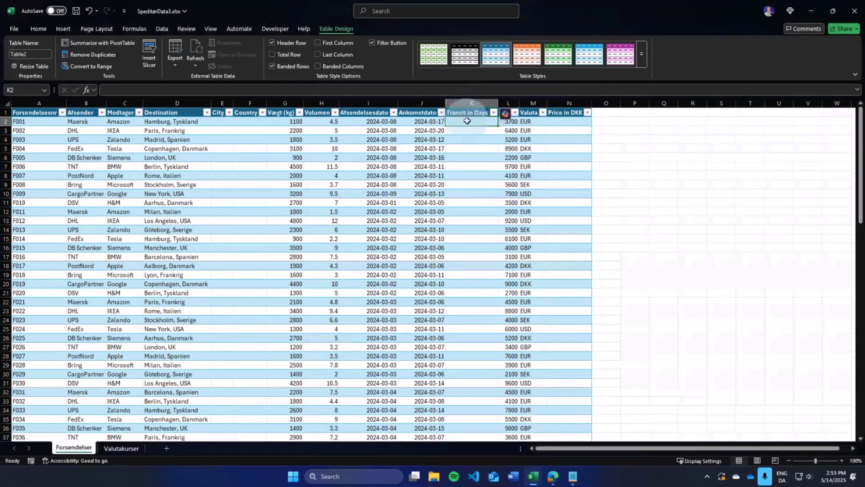
key(ctrl+v)
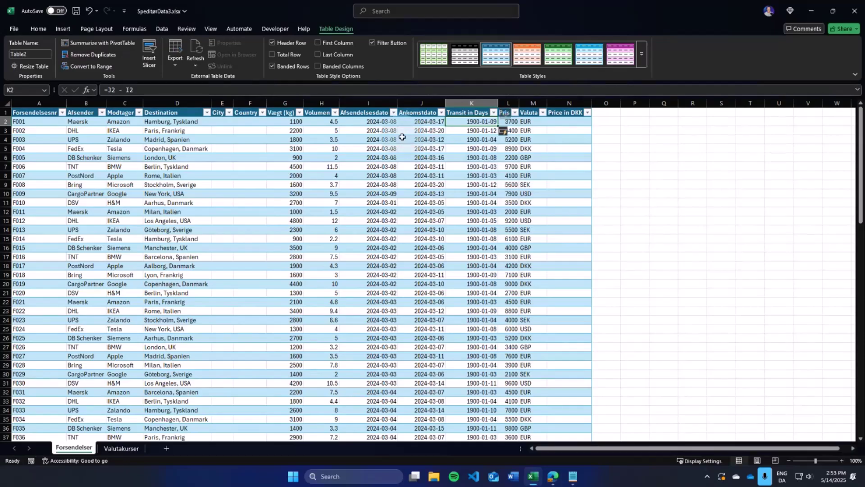
Capture a screenshot of the upper rows of the Afsendelsesdato, Ankomstdato and Transit in Days columns and switch back to the Copilot chat
key(super+shift+s)
drag(339, 95, 496, 272)
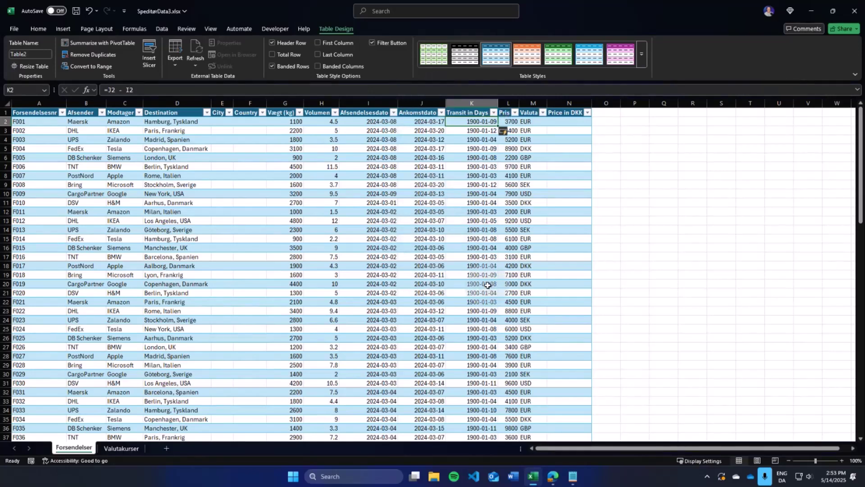
click(544, 470)
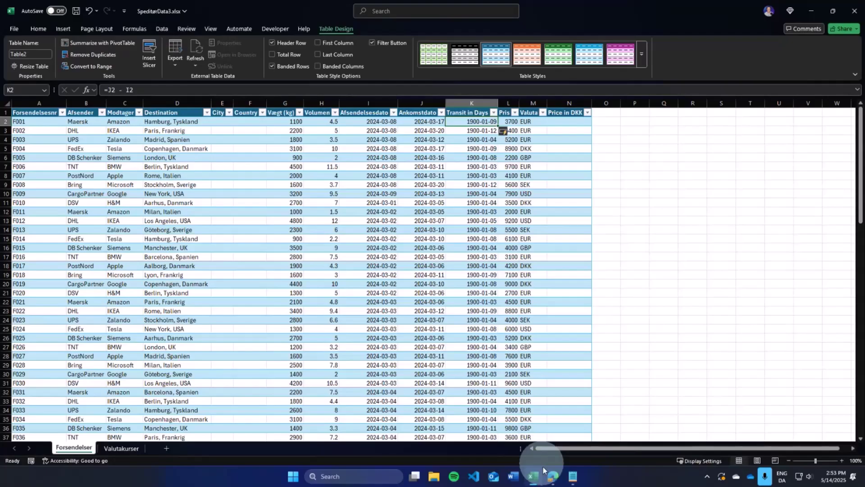
click(547, 471)
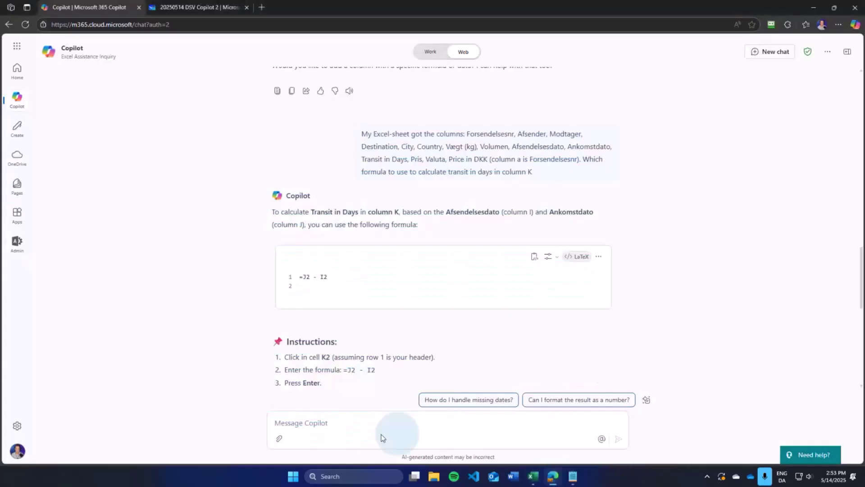
Start a Copilot message reading "The calculation shows the attached. It gives a result in this format", with the copied screenshot attached
click(321, 433)
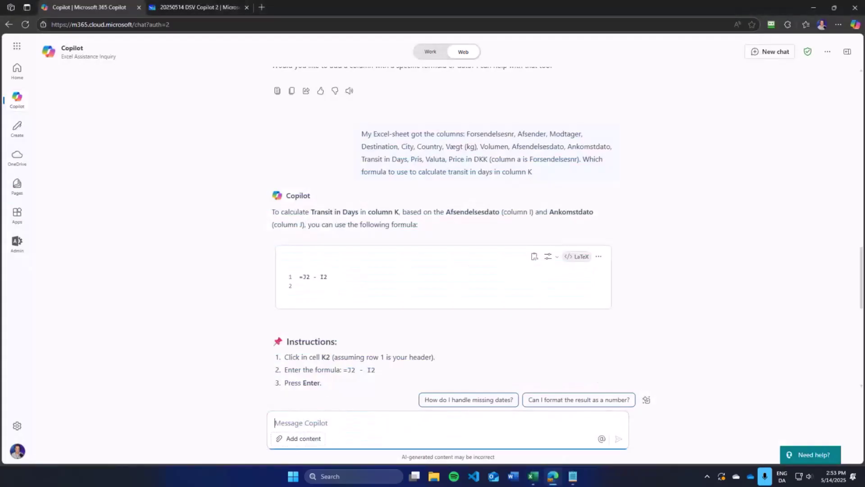
text(T)
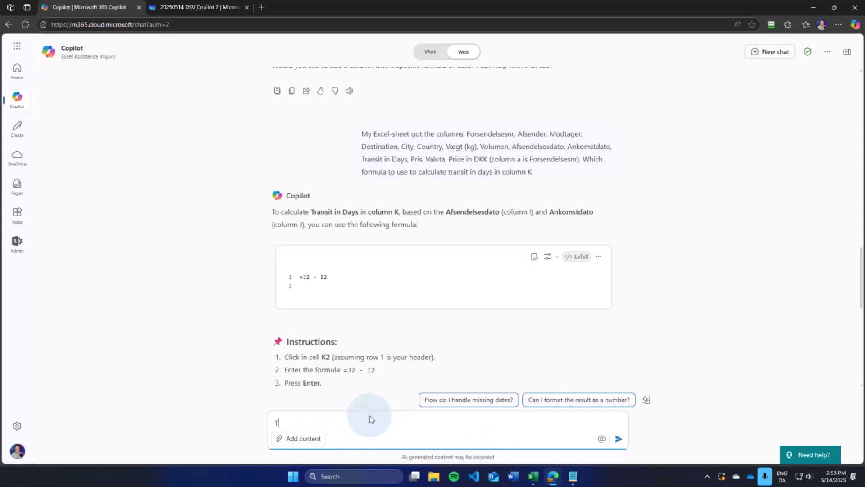
text(he calculation shows this:)
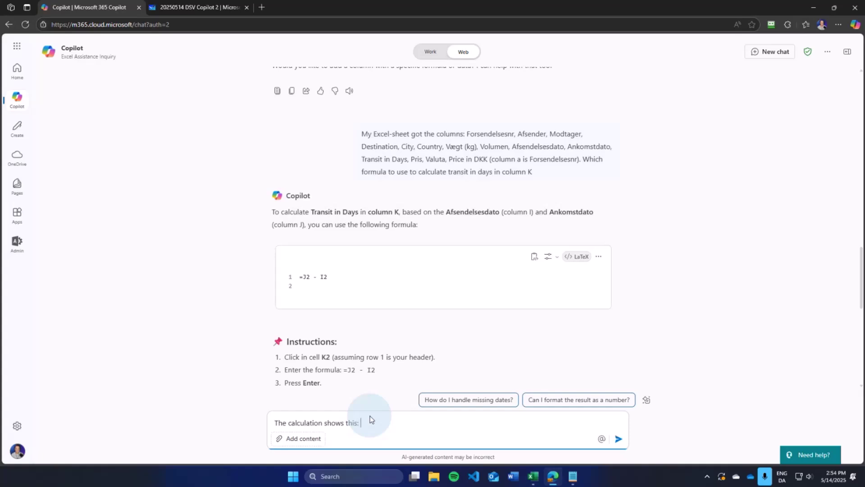
key(ctrl+v)
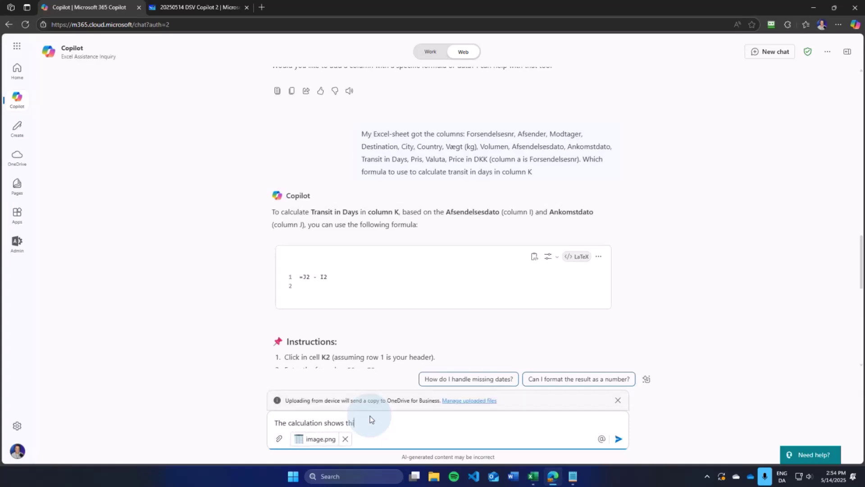
text(e attache)
text(d. It give)
text(s a result )
text(")
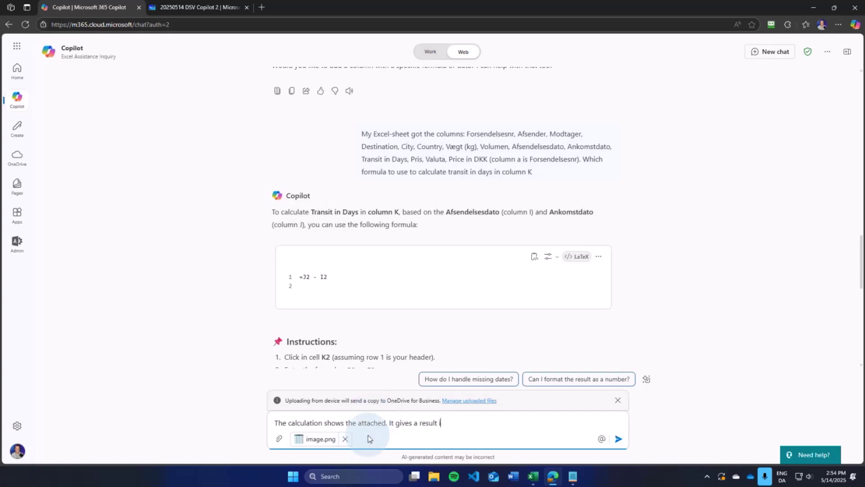
text(n tis format)
Copy cell K2's value from Excel into the message's quotation marks, add "Please solve it for me" and send the message
click(533, 476)
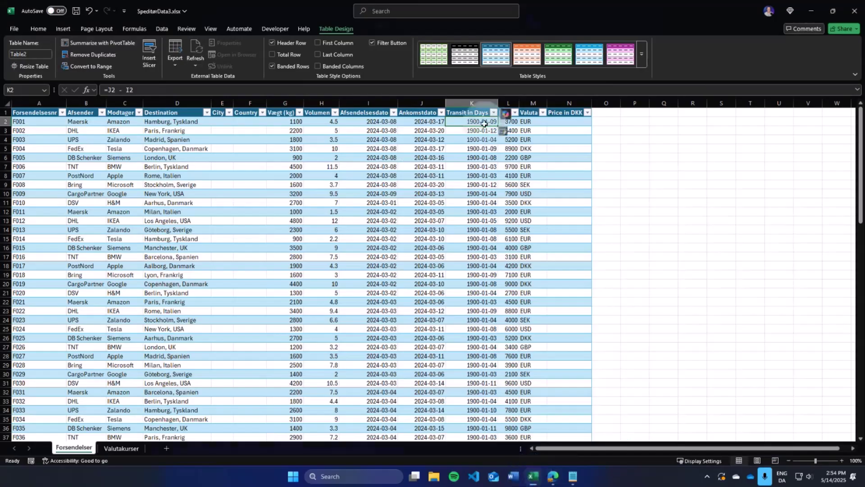
key(ctrl+c)
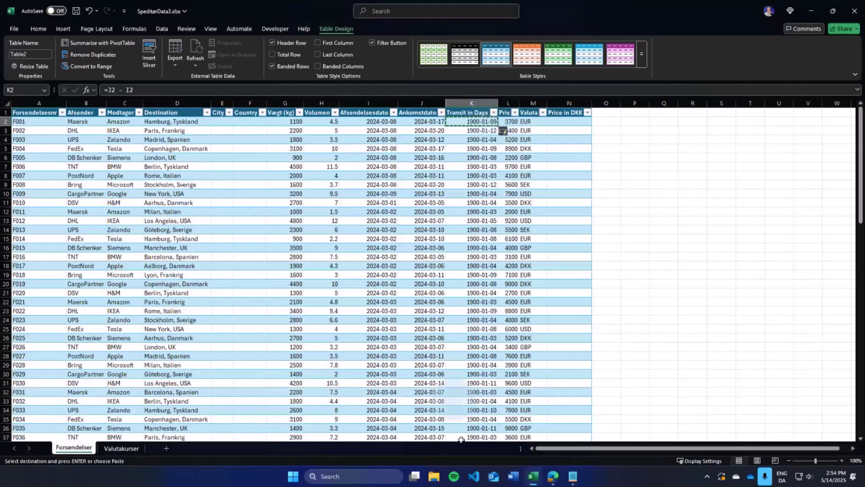
click(552, 475)
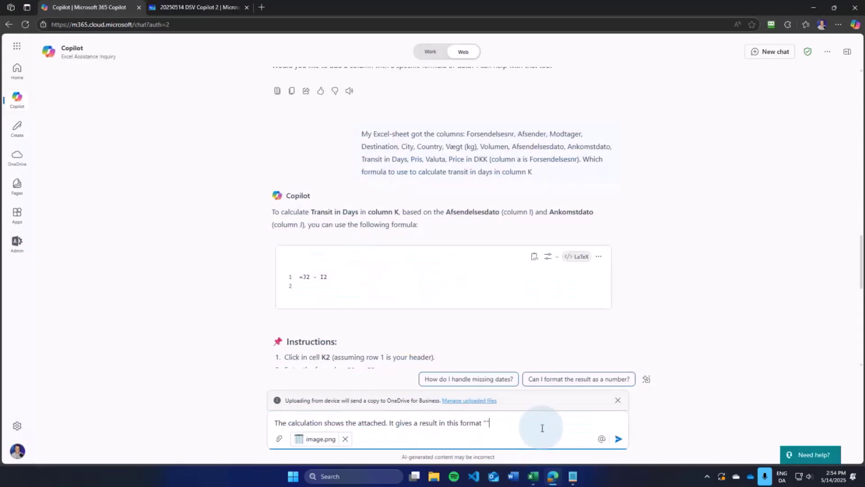
key(ctrl+v)
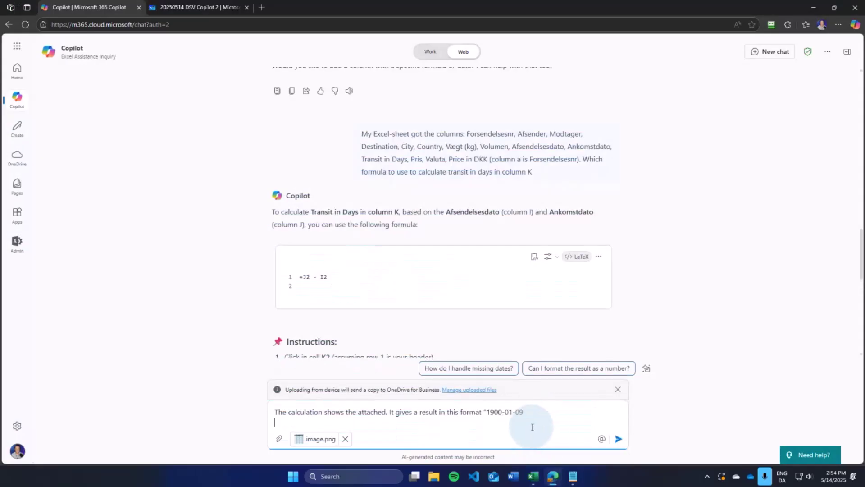
text(". Please solve it for me)
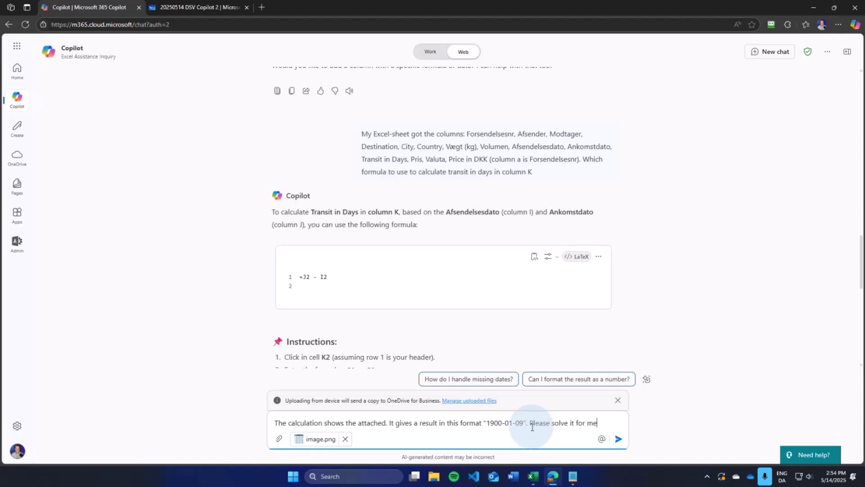
key(Return)
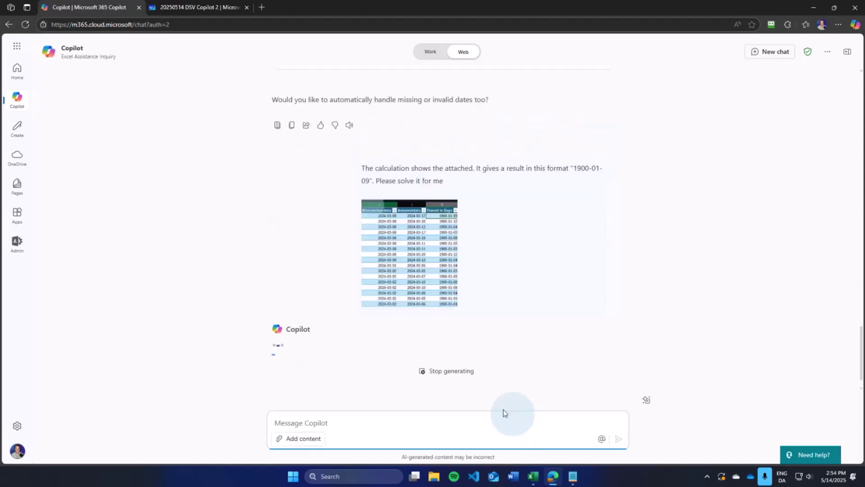
Check the latest question in the Teams meeting chat, move the meeting window away and look at Excel's Home commands with K2 selected
key(alt+Tab)
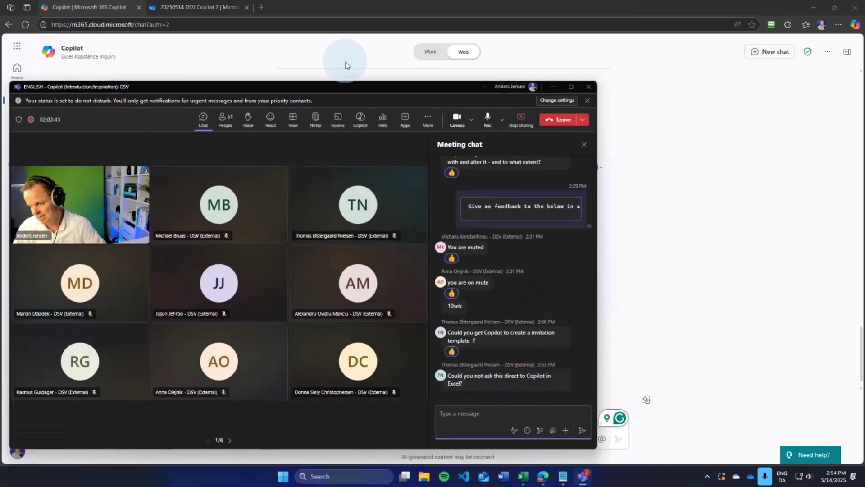
drag(353, 90, 142, 74)
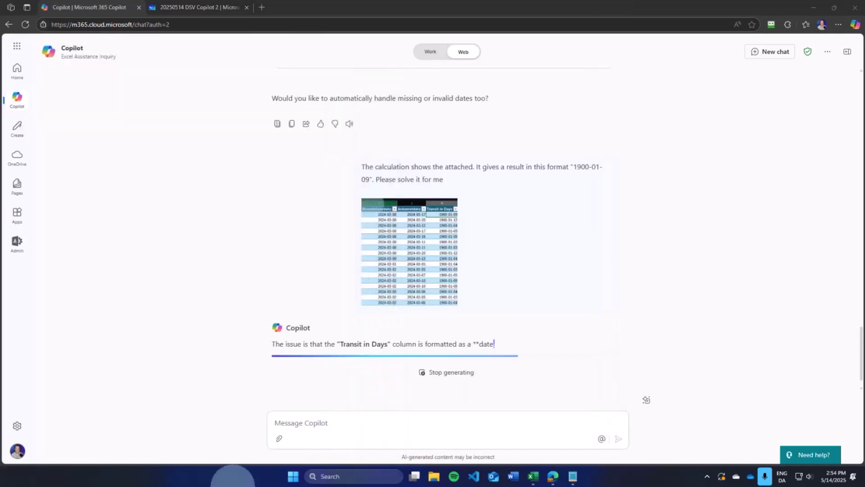
click(534, 481)
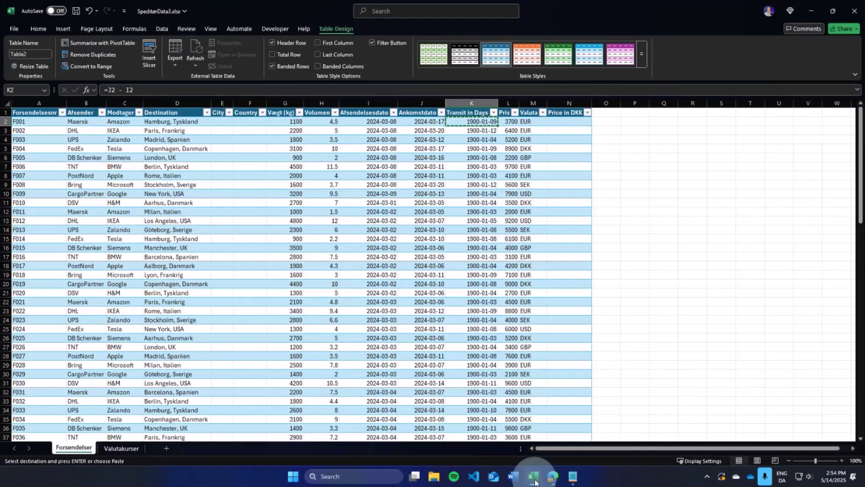
click(480, 212)
click(479, 121)
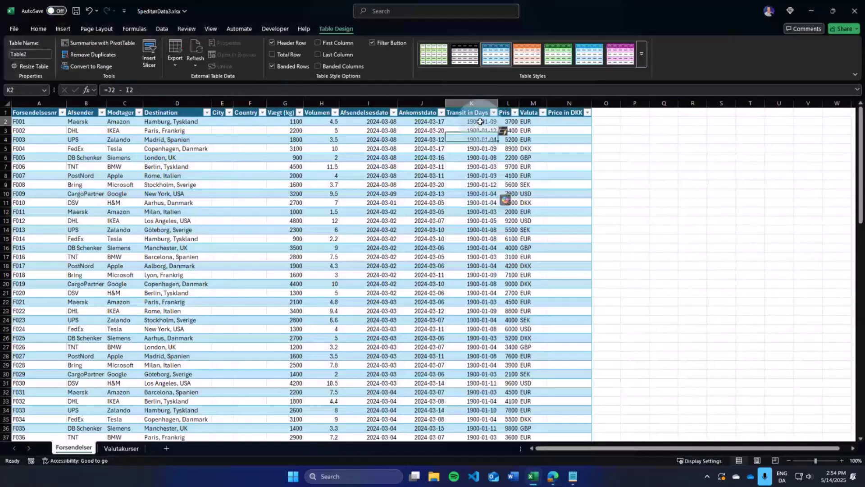
click(38, 28)
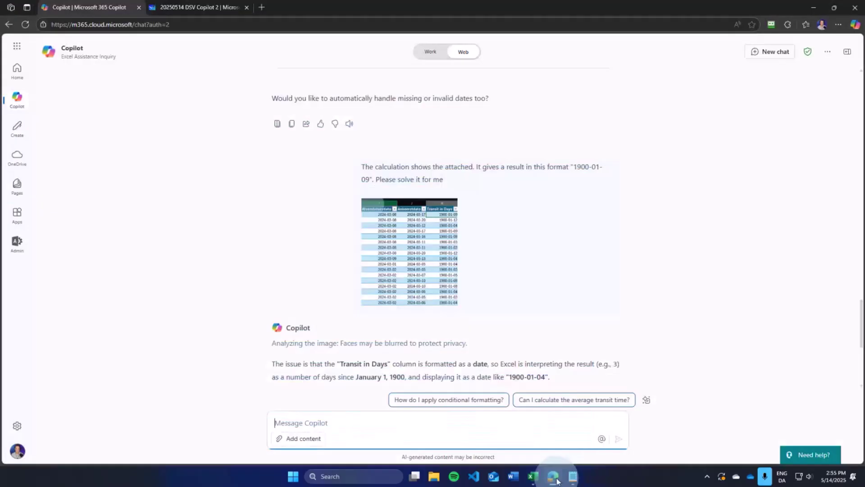
Read Copilot's instructions for fixing the Transit in Days format and select column K in Excel
click(553, 476)
scroll(412, 297, down, 4)
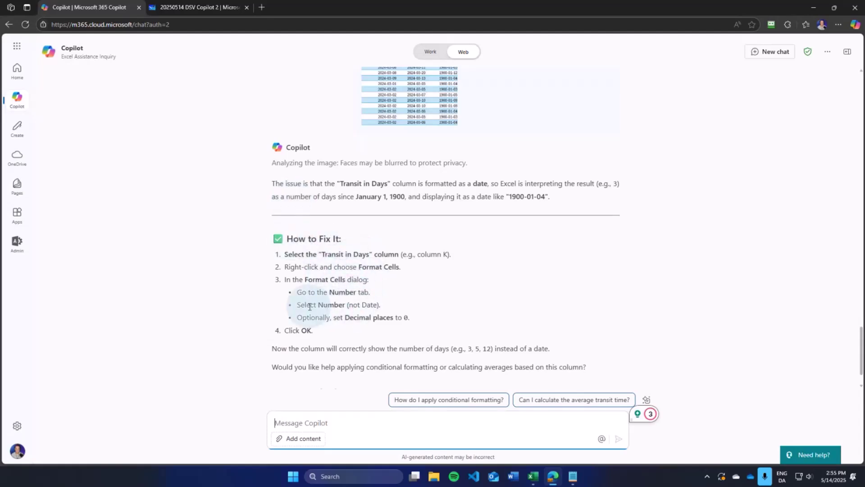
click(533, 476)
click(472, 103)
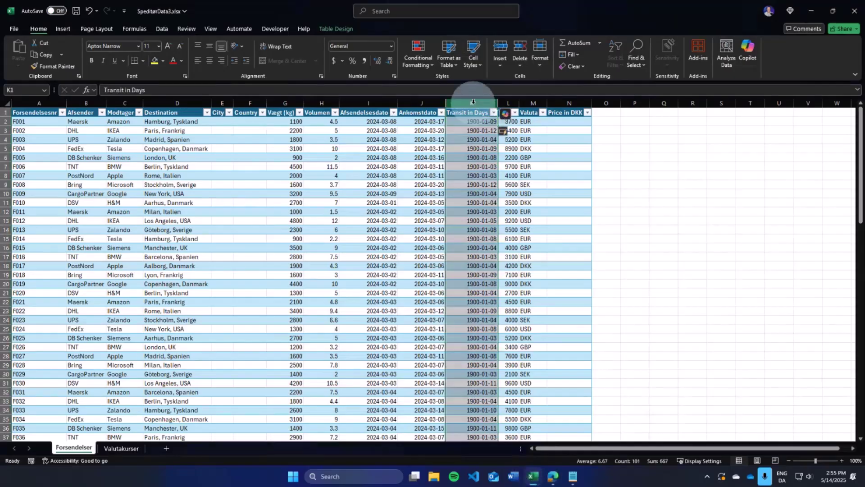
click(553, 475)
scroll(403, 329, down, 1)
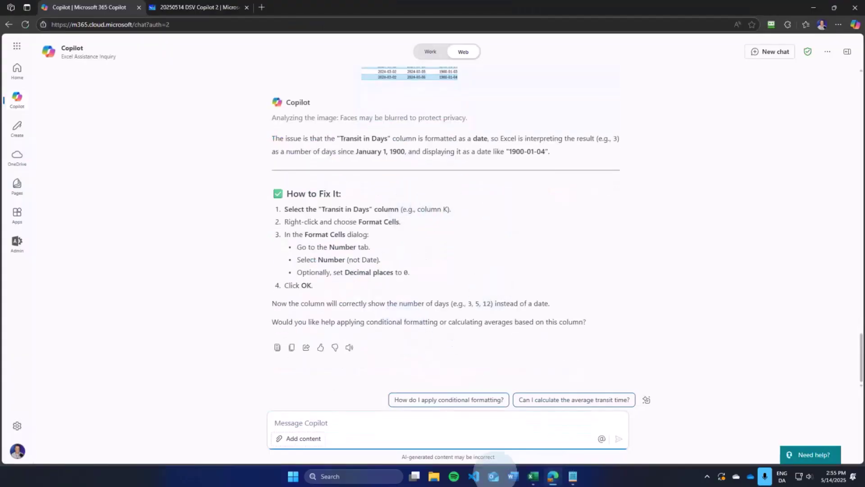
Format the Transit in Days column as Number with 0 decimal places and check several of its cells
click(534, 477)
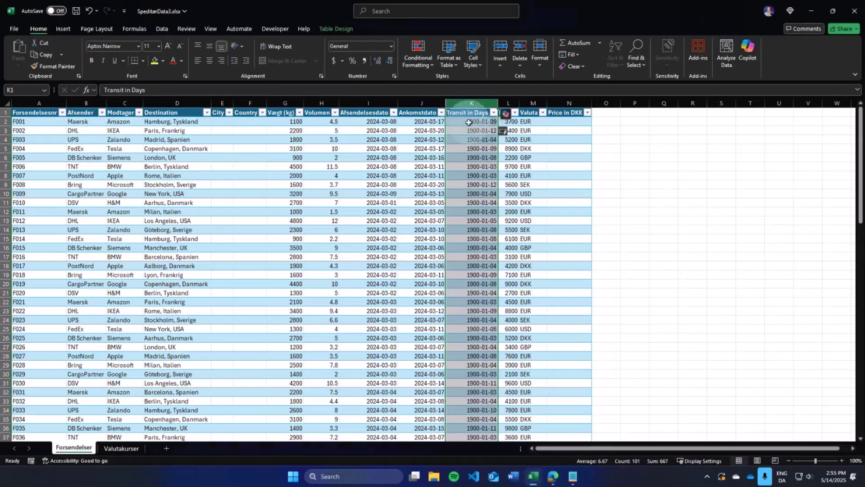
right_click(469, 123)
click(503, 253)
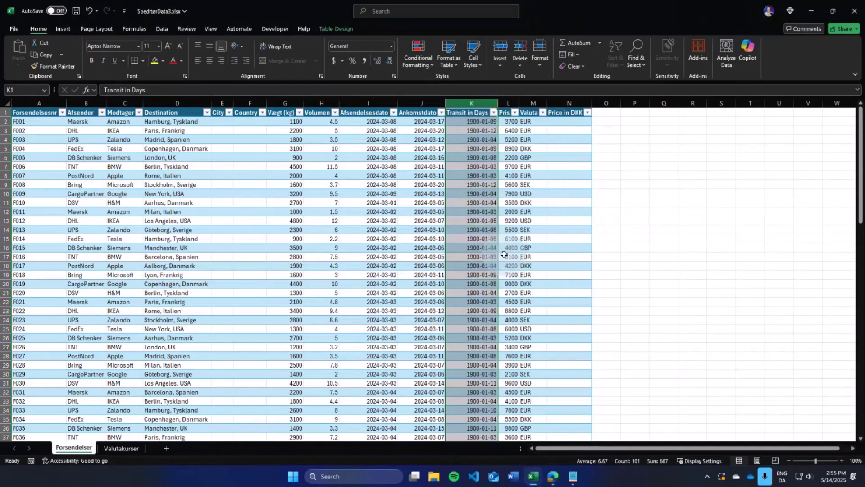
click(421, 186)
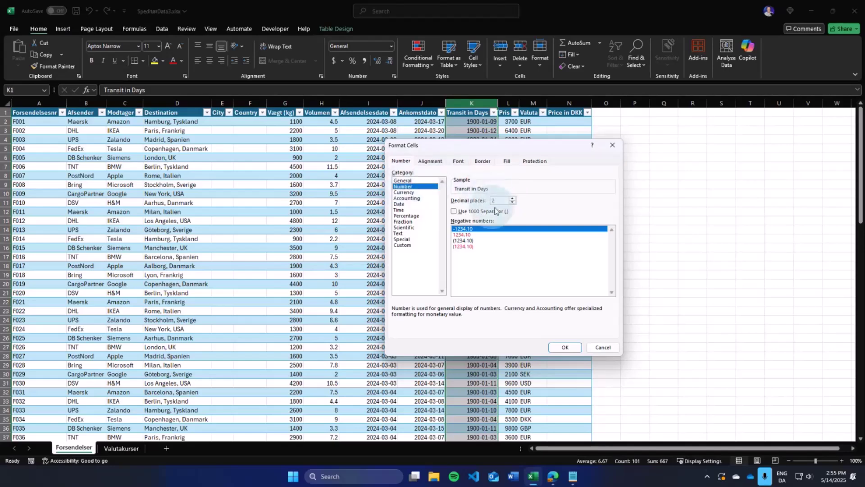
click(512, 203)
click(512, 204)
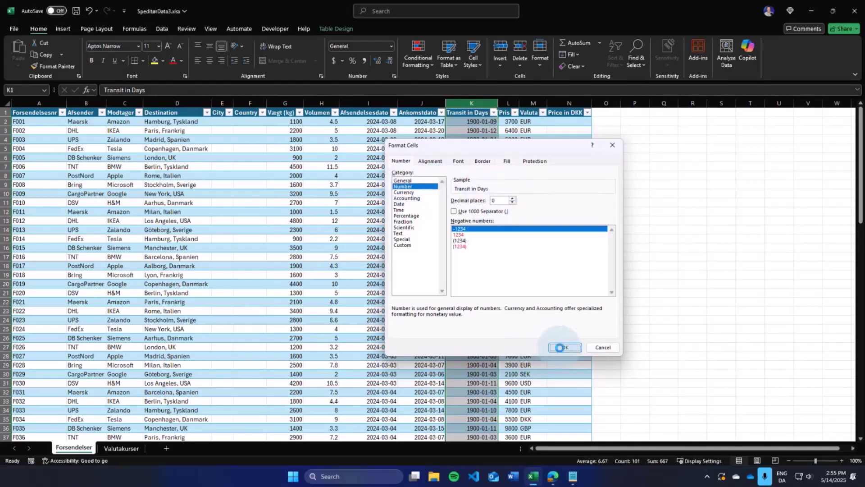
click(565, 347)
click(470, 166)
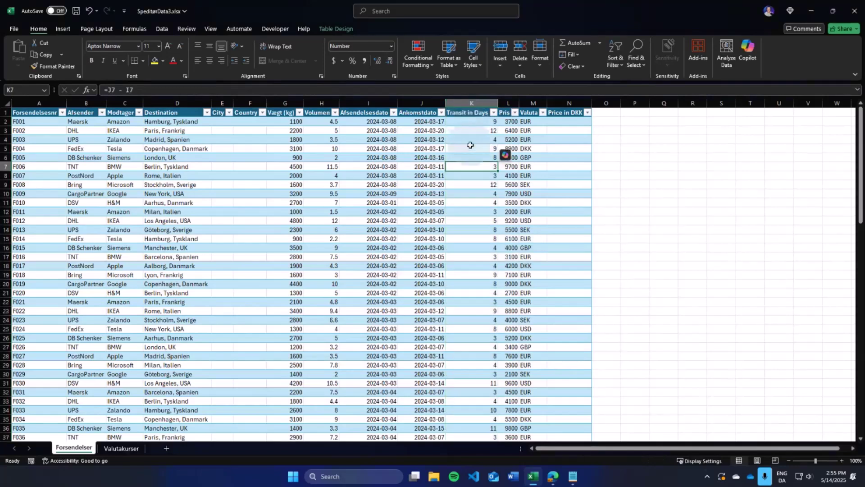
click(466, 347)
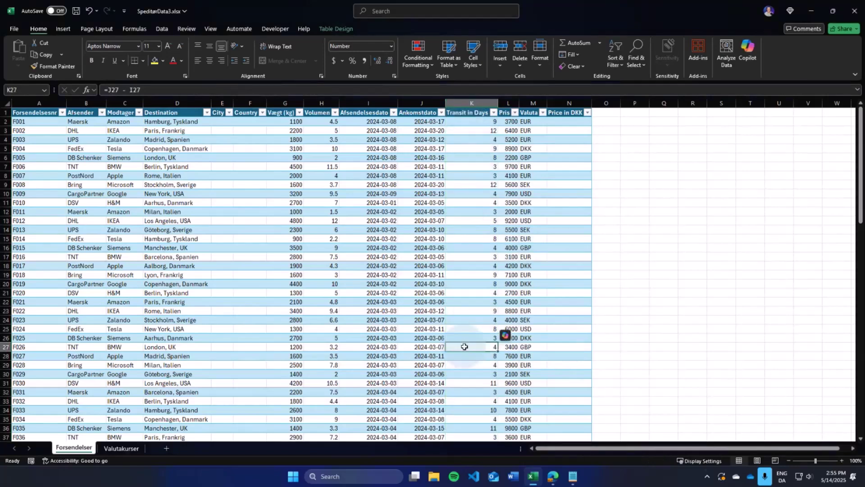
click(465, 339)
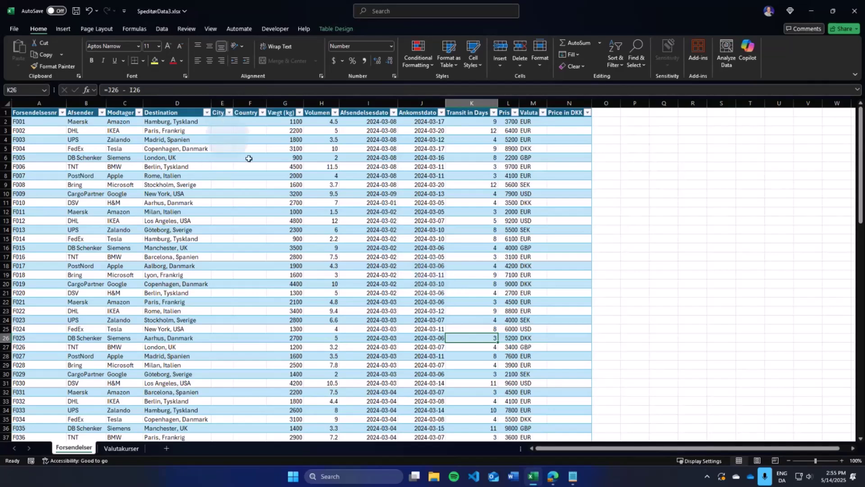
Examine the Pris and Valuta values that the empty Price in DKK column depends on in the Forsendelser sheet
click(557, 121)
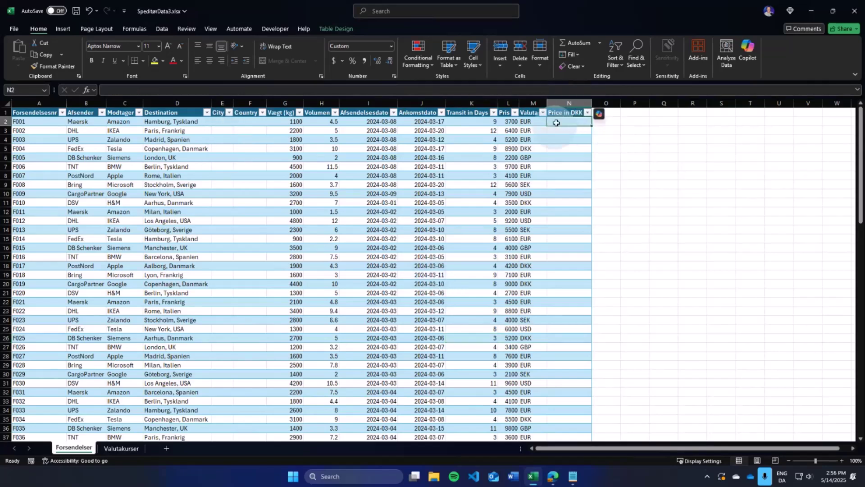
click(509, 121)
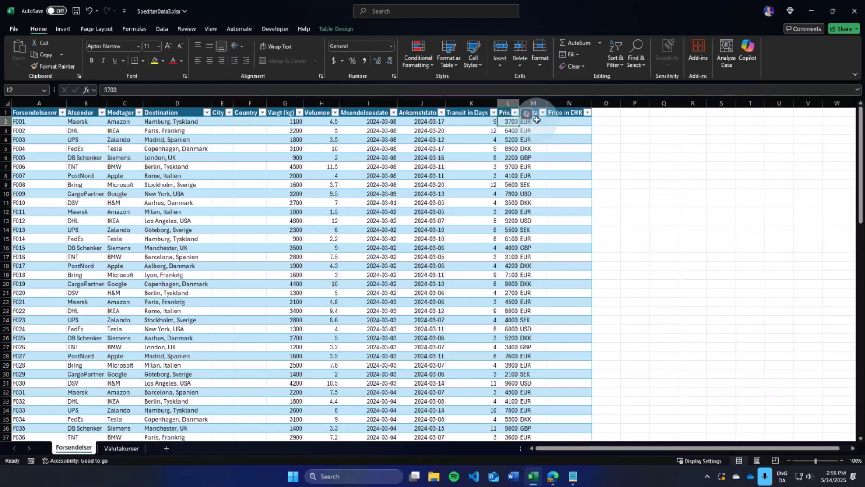
click(530, 120)
click(509, 148)
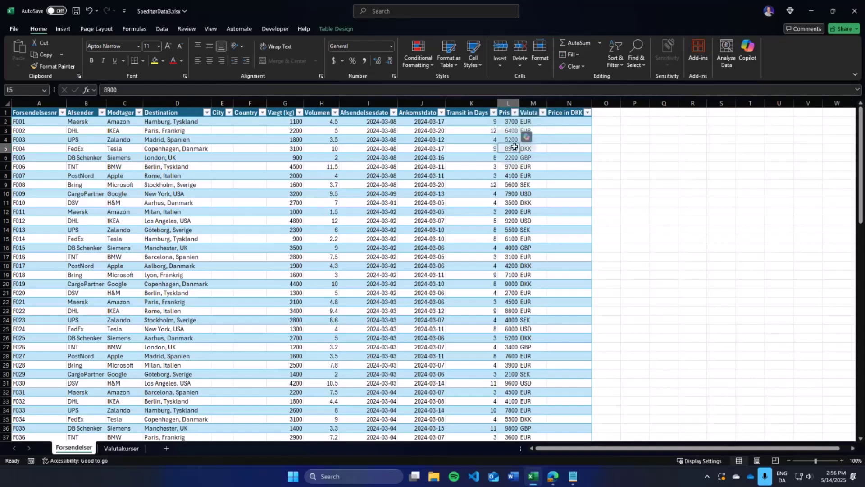
click(533, 157)
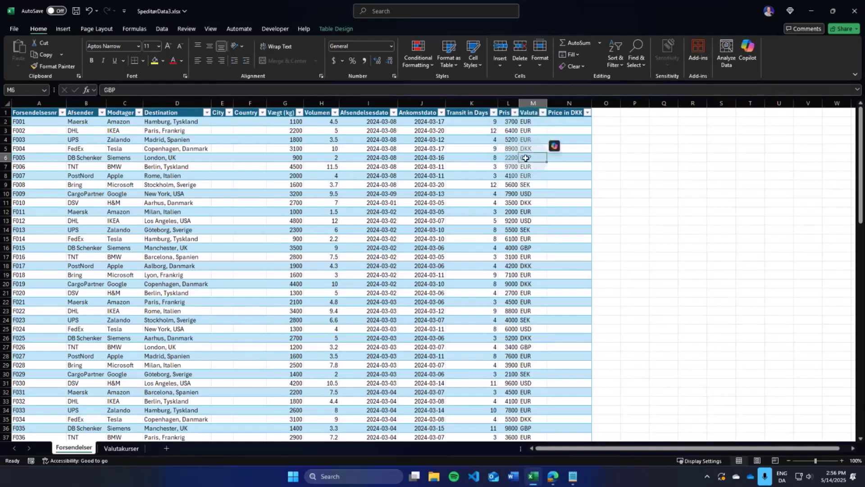
click(565, 120)
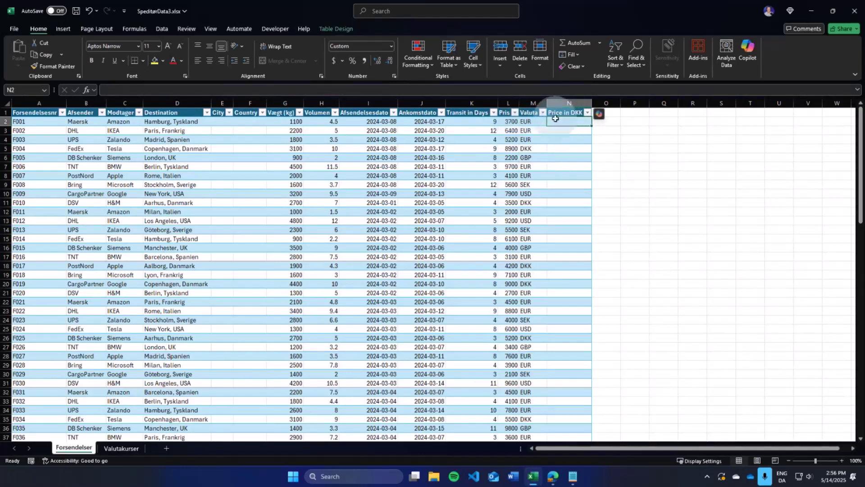
click(515, 122)
click(535, 122)
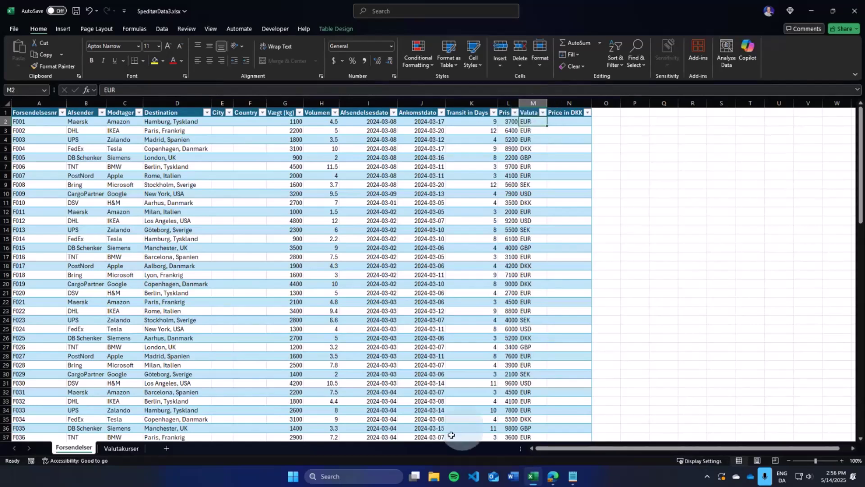
Look at the exchange rates in the Valutakurser sheet and return to cell N2 under Price in DKK in Forsendelser
click(120, 448)
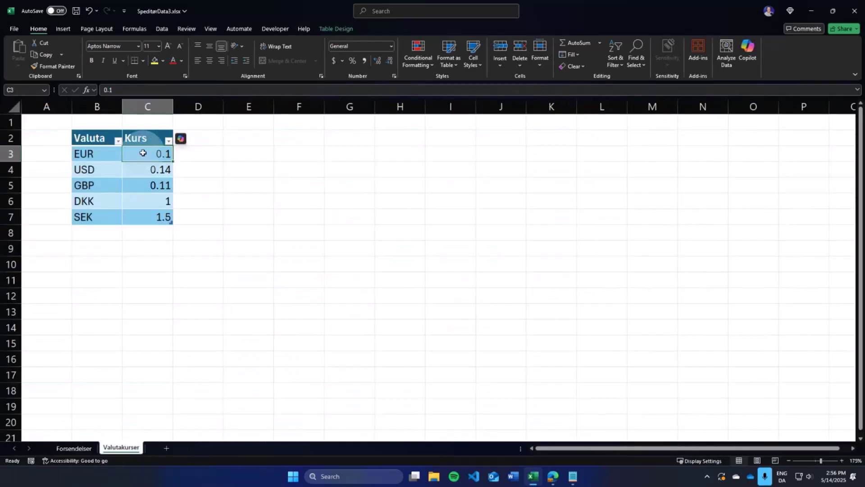
click(160, 154)
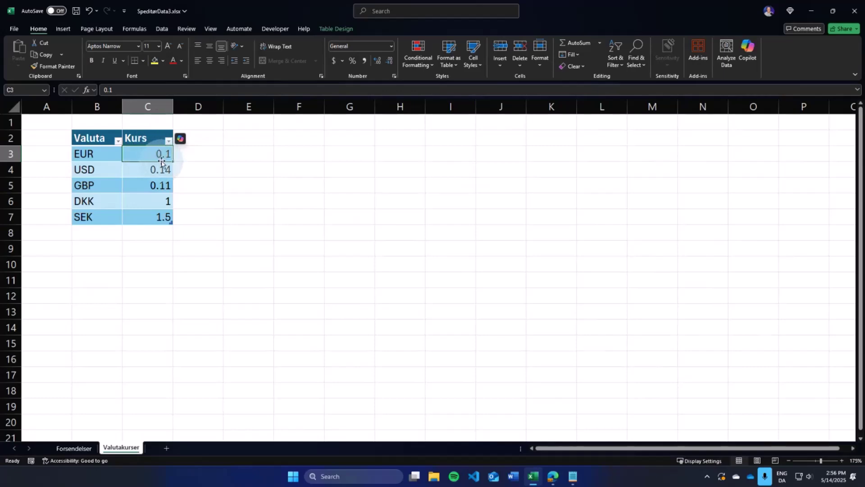
click(77, 448)
click(567, 122)
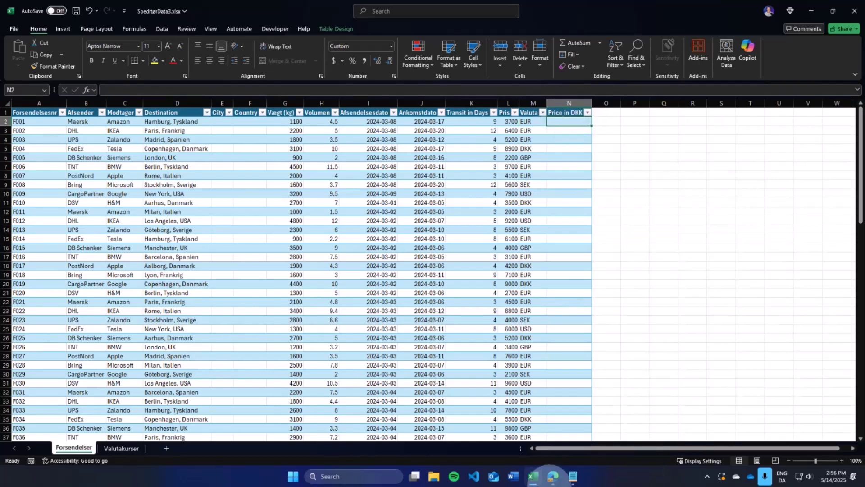
Switch to Copilot and start the prompt "Create a formula that takes the value of column L,", checking the Pris column letter in Excel
click(553, 476)
click(378, 196)
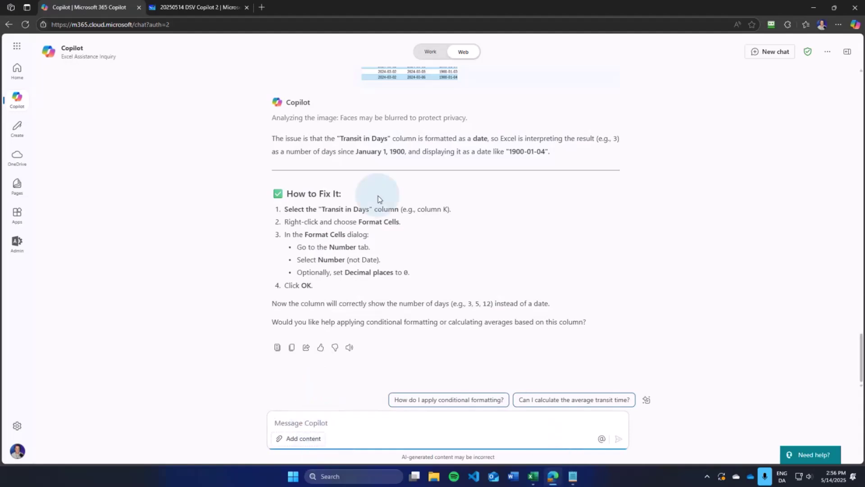
text(Create a)
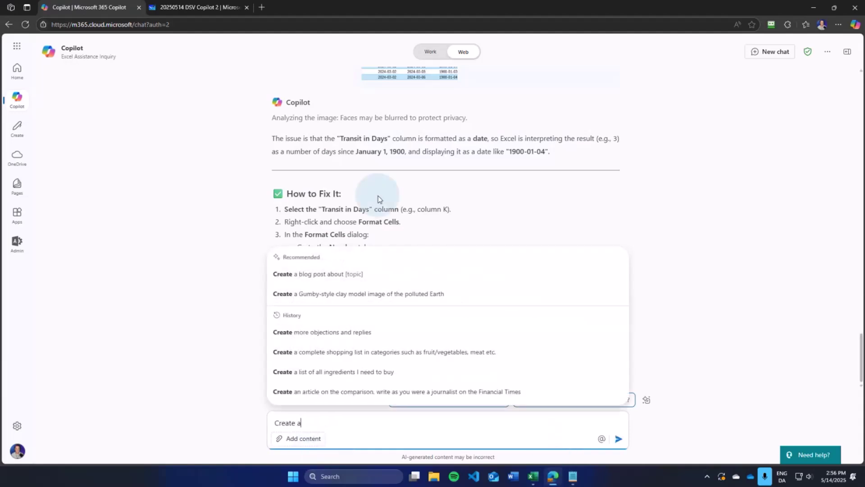
text( formula)
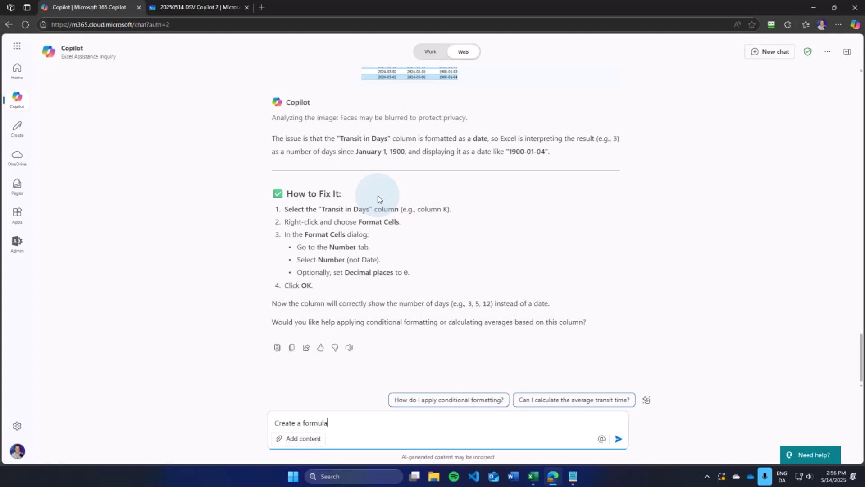
text(r that takes the value of column)
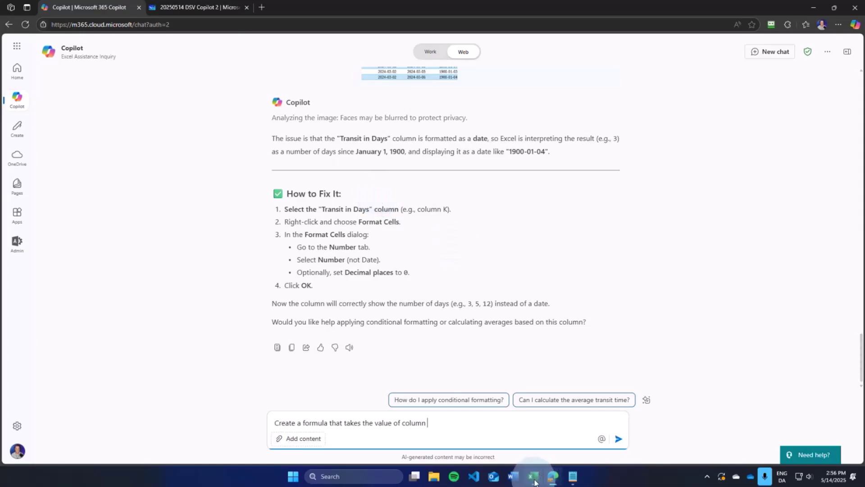
click(535, 481)
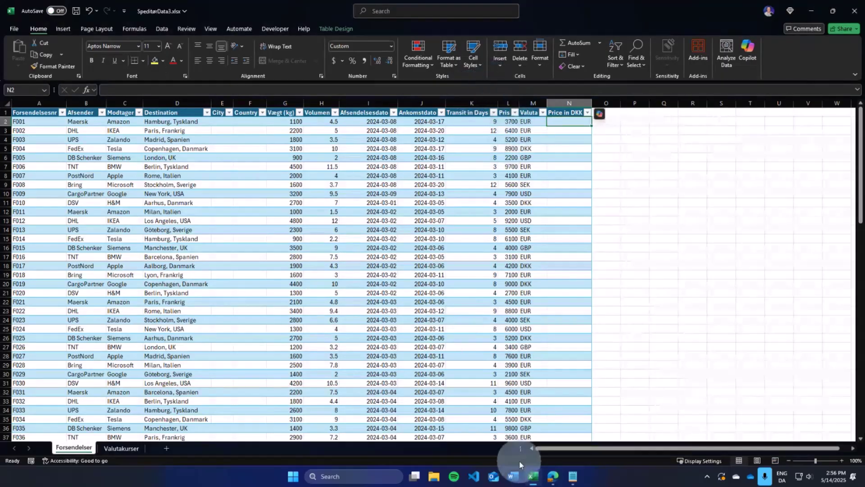
click(553, 476)
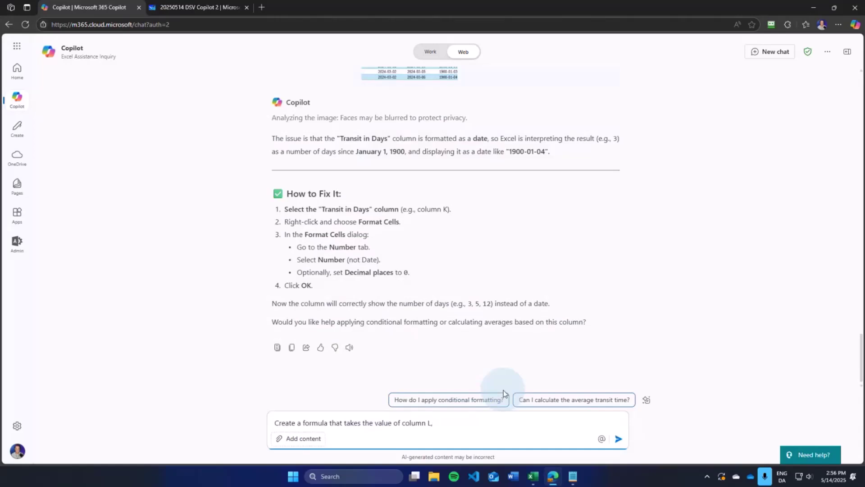
Continue the prompt with "and divide it with the value, youll find by creating a lookup for each value in the column M over in"
text(and divide it with the value, you)
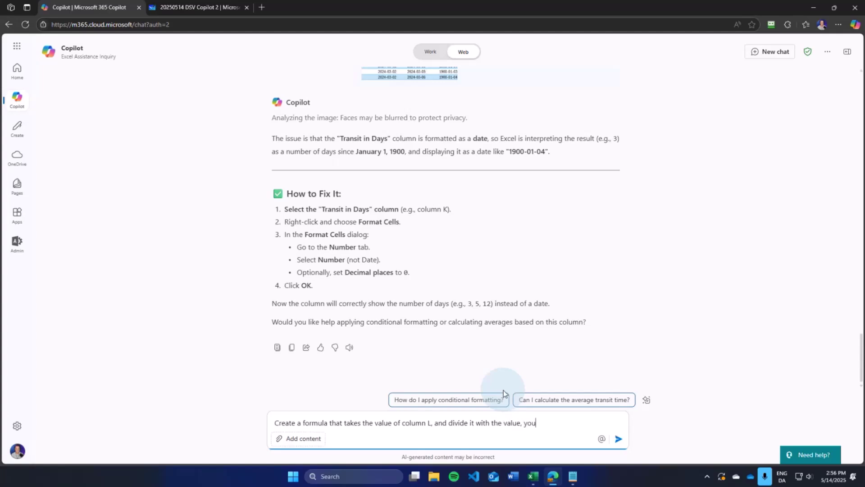
text(ll find by creating a lookup )
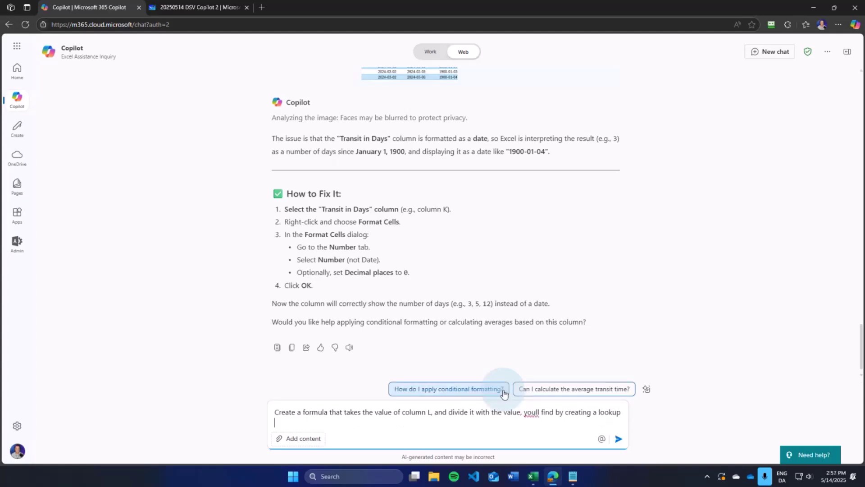
text(for each value in the column M)
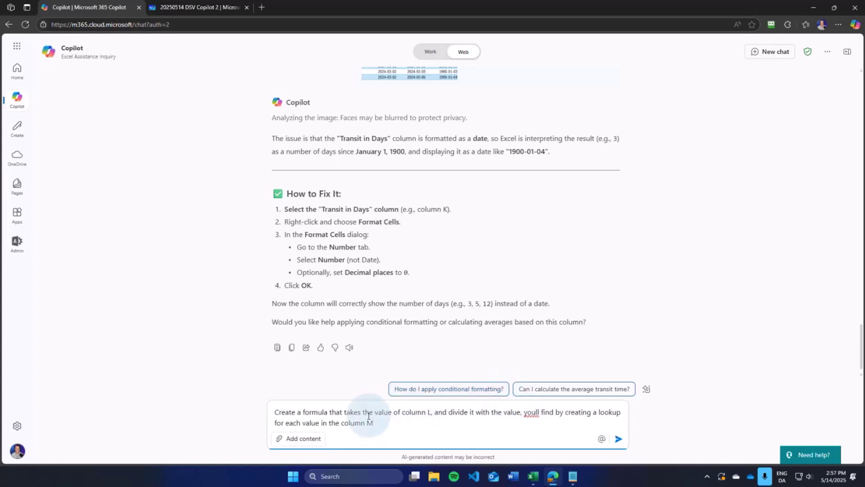
click(533, 476)
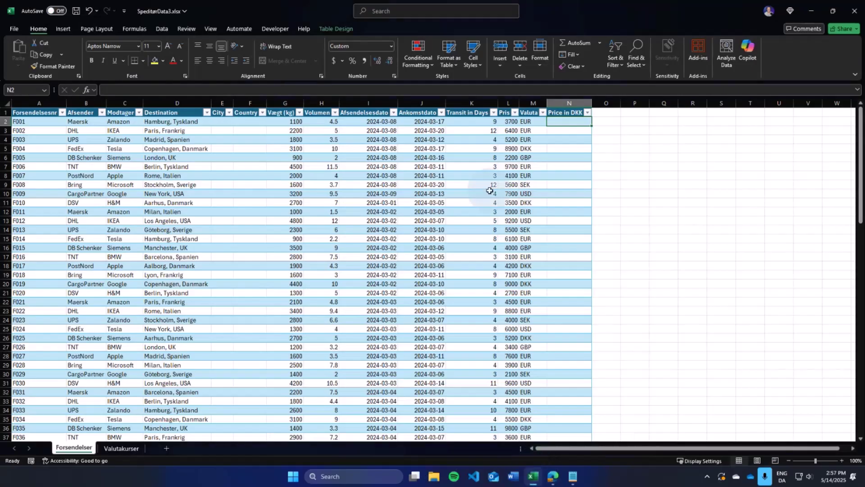
click(552, 477)
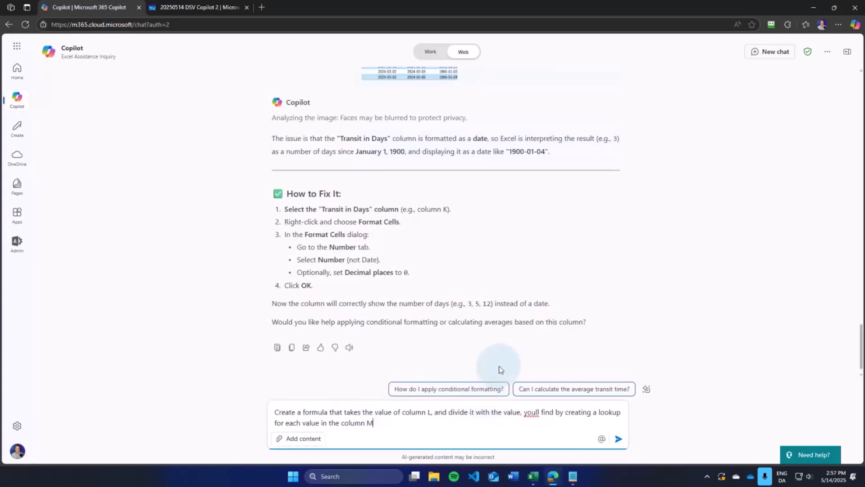
text(over in)
In Excel, examine the Valutakurser table's name and its Valuta and Kurs columns, and return to the Forsendelser sheet
click(533, 476)
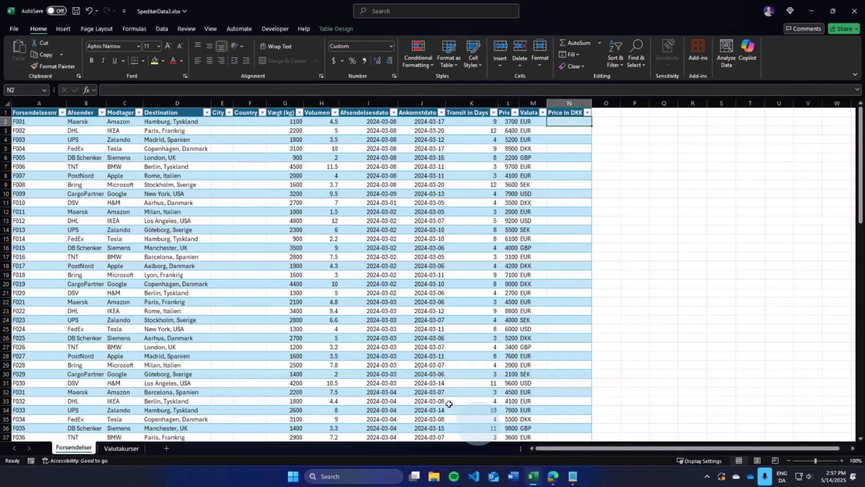
click(123, 448)
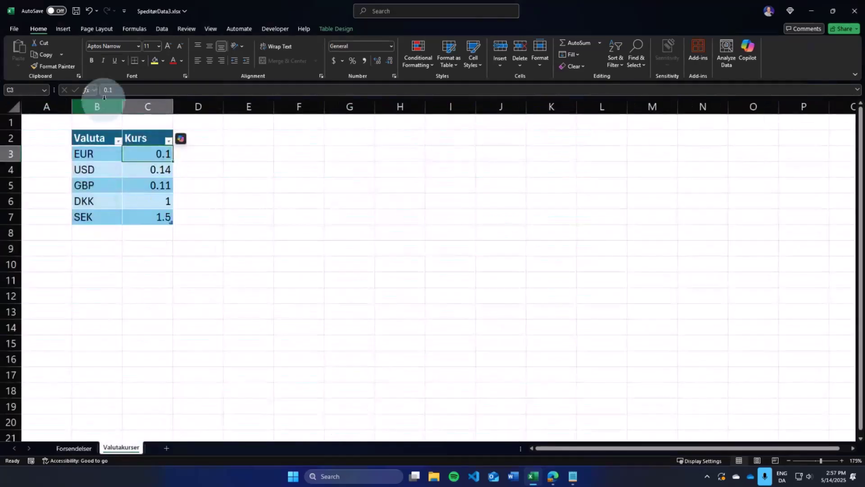
click(98, 164)
click(335, 28)
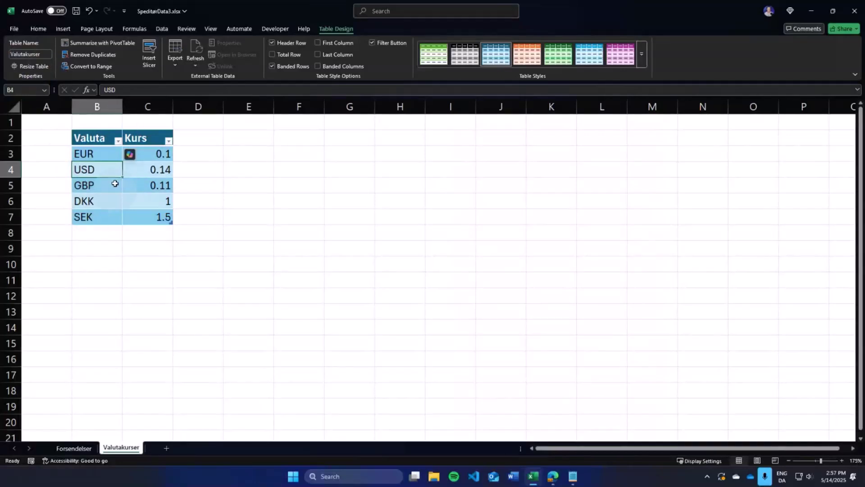
click(91, 155)
click(136, 152)
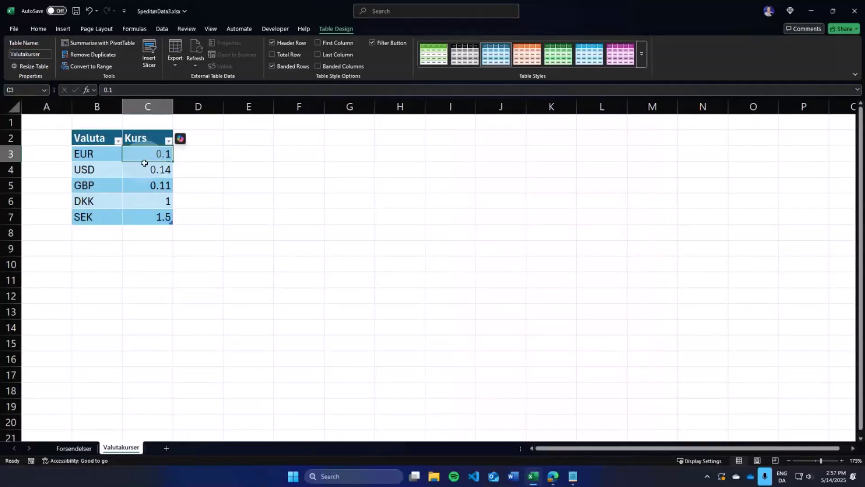
click(153, 169)
click(151, 186)
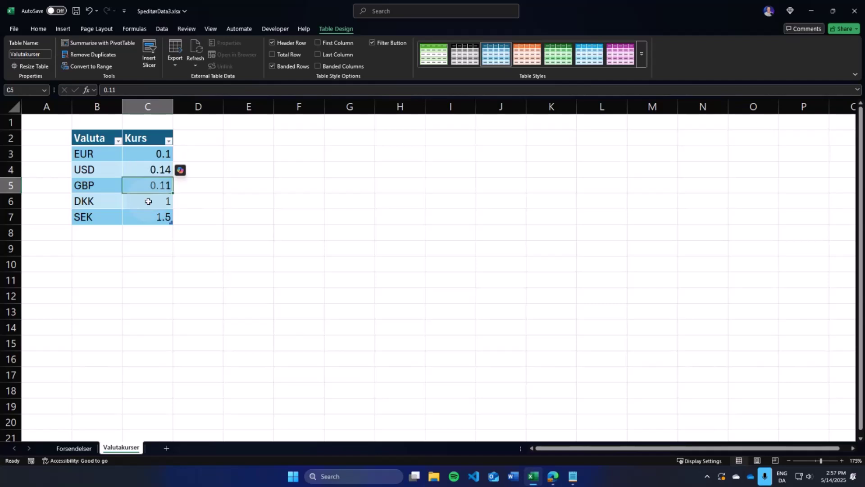
click(149, 202)
click(145, 220)
click(112, 154)
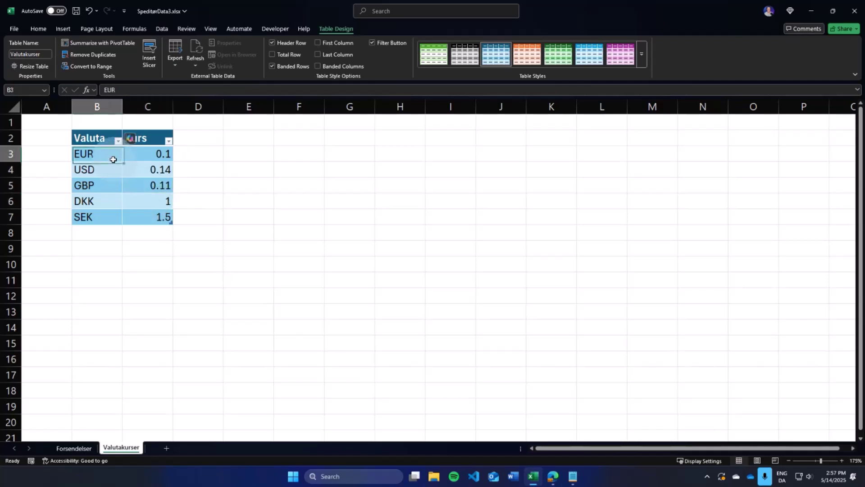
click(140, 155)
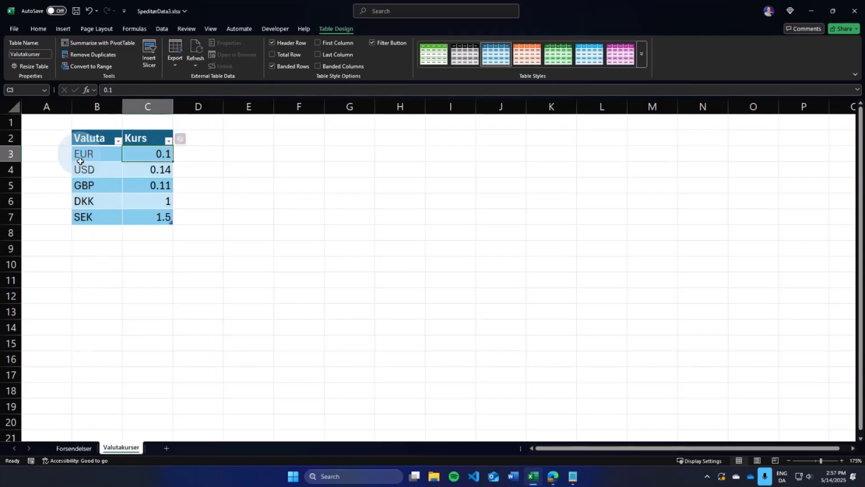
click(68, 448)
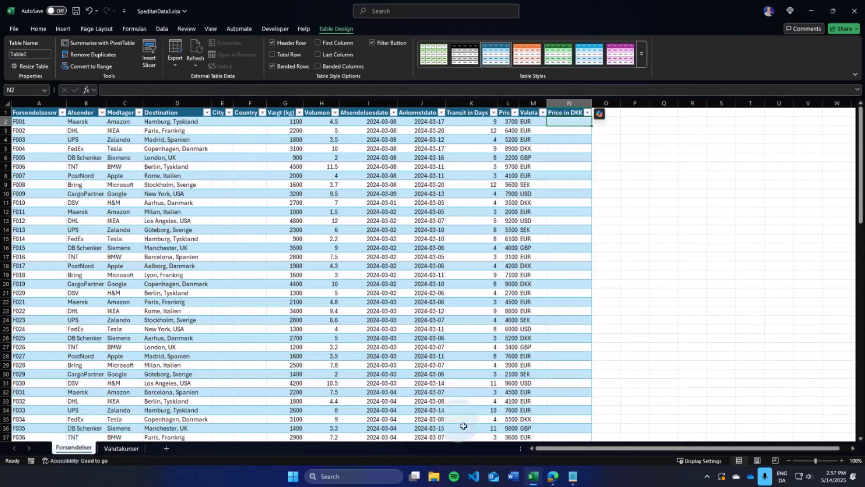
Switch back to Copilot and extend the prompt with "the 'Valutakurser' table" as the lookup source
click(552, 479)
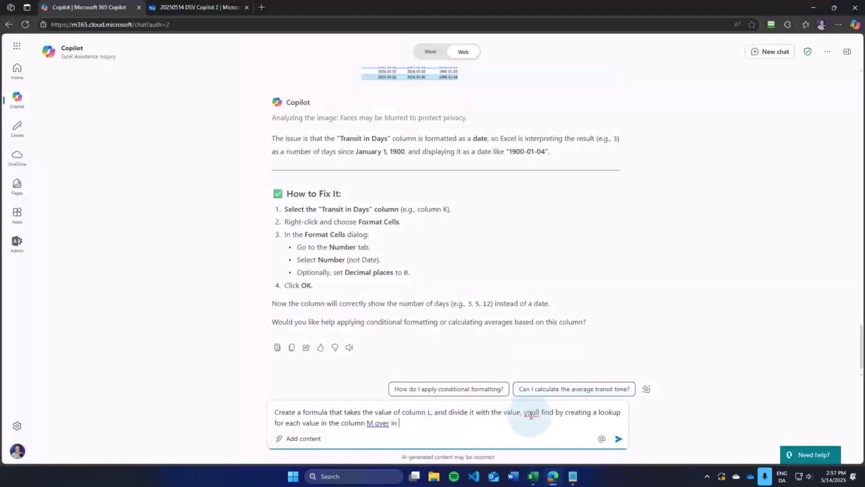
text('Valut)
text(akurs)
text(er')
text( tab)
text(the)
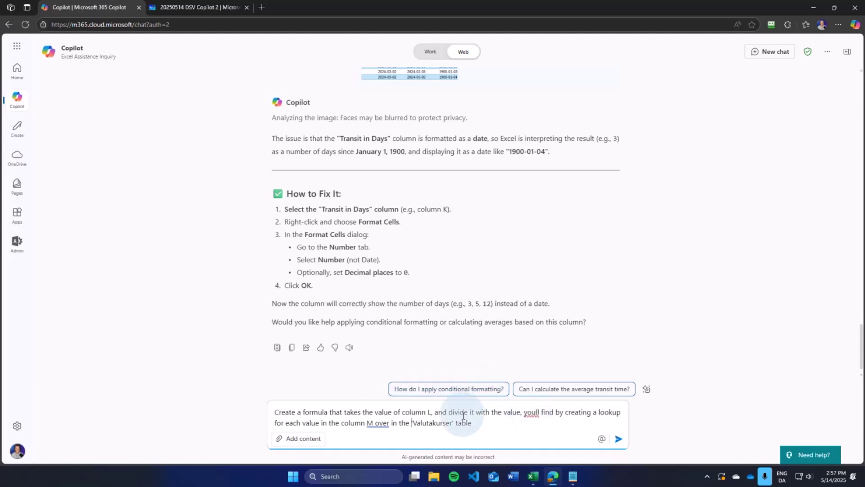
Finish the prompt with "(column B) and return the value from column C" and send it to Copilot
click(492, 425)
text((kol)
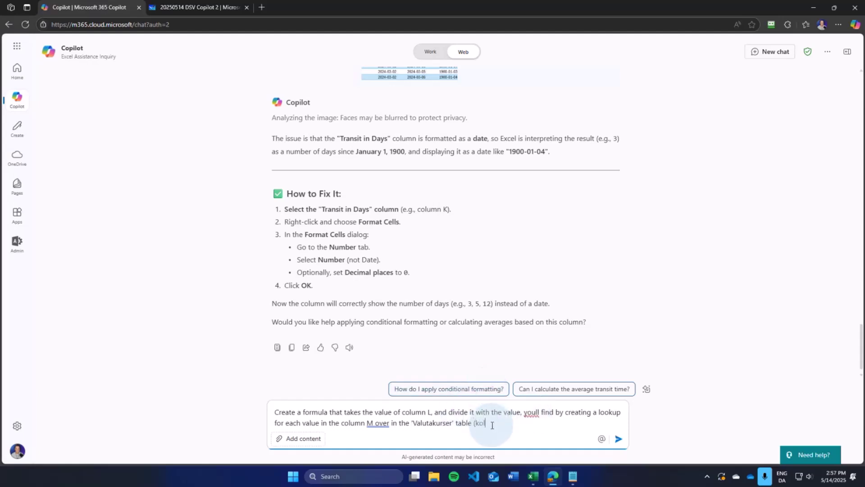
key(BackSpace)
key(BackSpace)
key(BackSpace)
text(column B) and return the value from colu)
text(mn C)
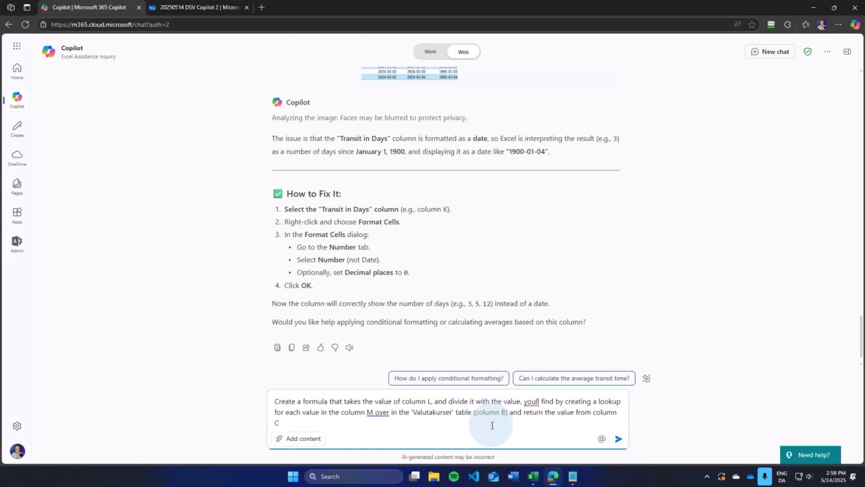
key(Return)
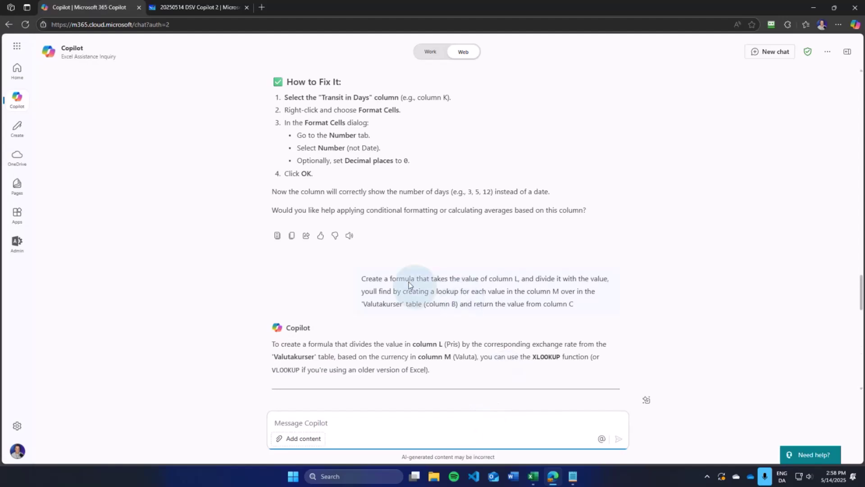
Look at the Transit in Days formula in cell K2 in Excel and return to Copilot's answer
key(alt+Tab)
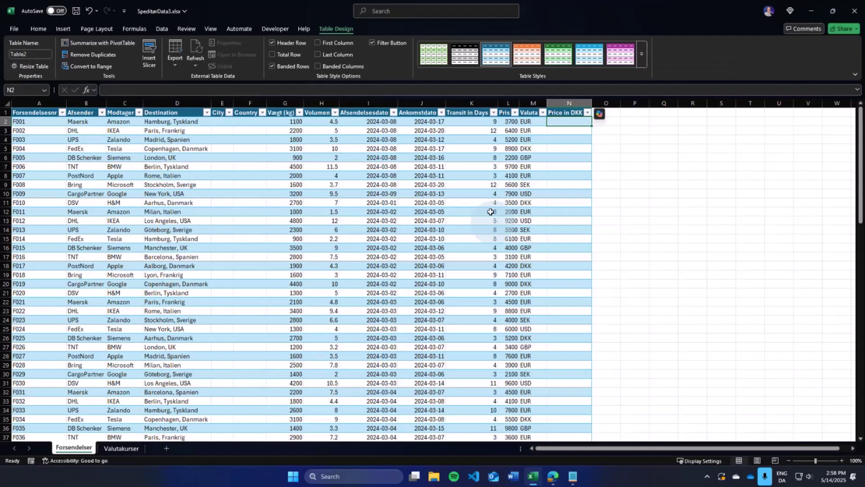
click(476, 122)
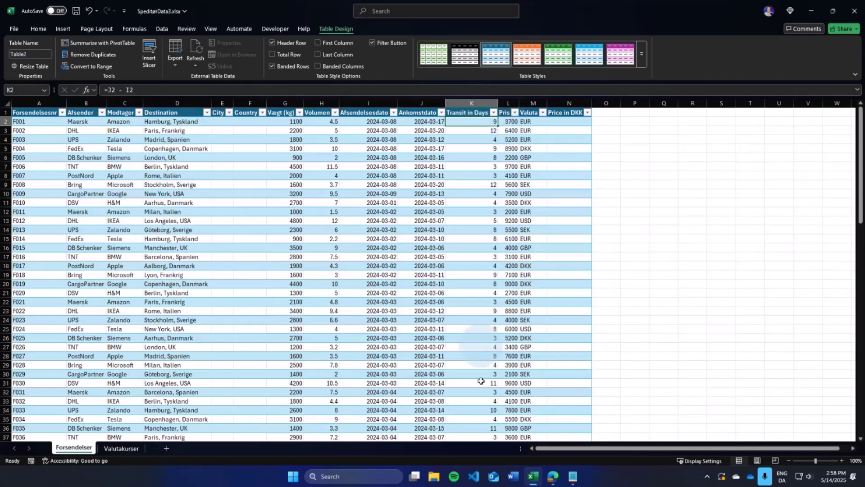
click(553, 476)
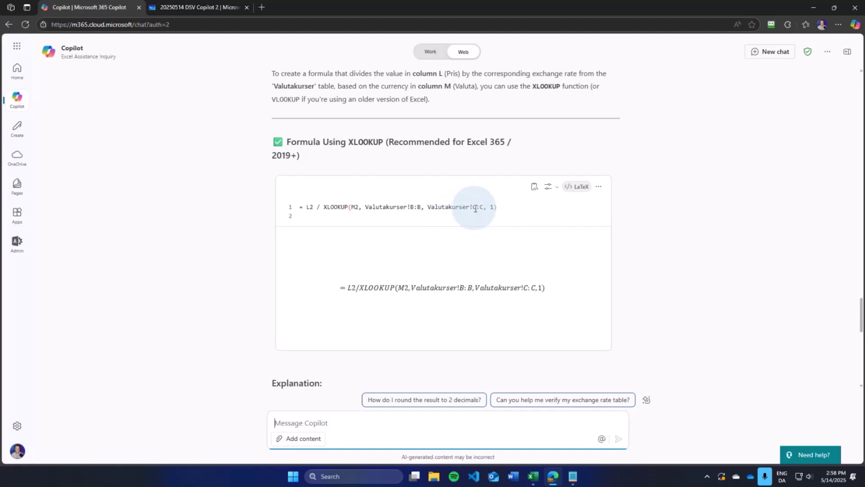
Copy Copilot's XLOOKUP formula and replace the old formula text in Notepad with it
click(535, 188)
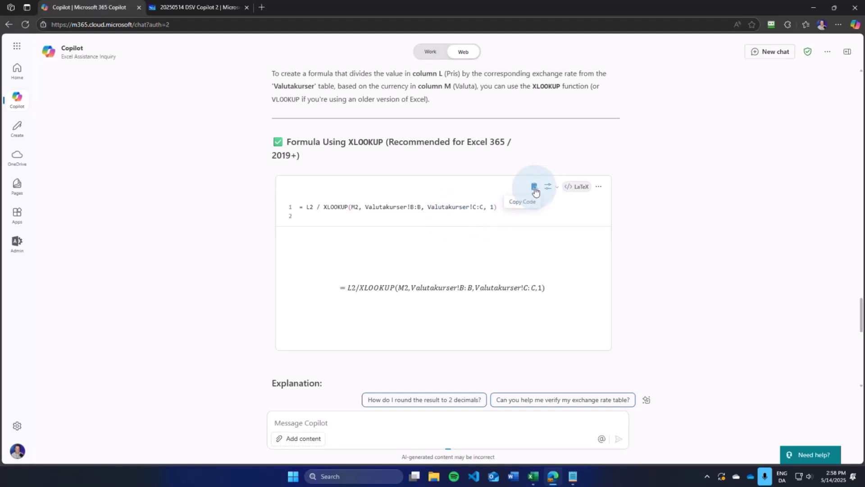
click(573, 476)
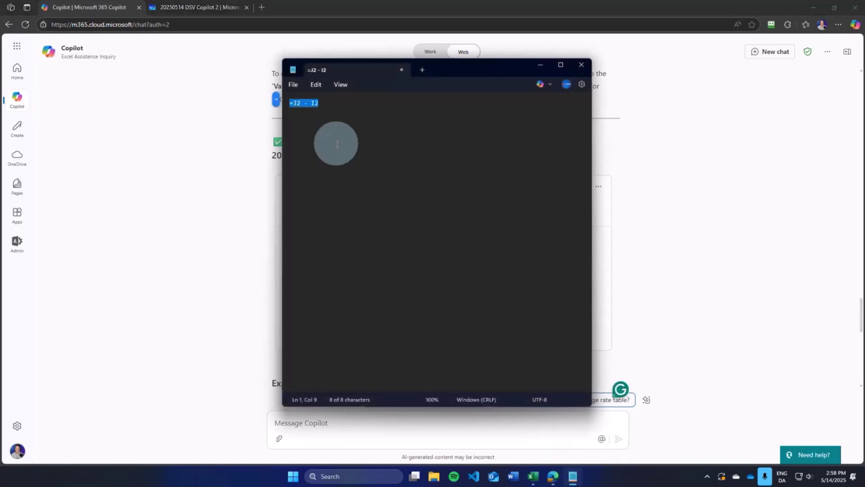
click(343, 118)
key(ctrl+a)
key(ctrl+v)
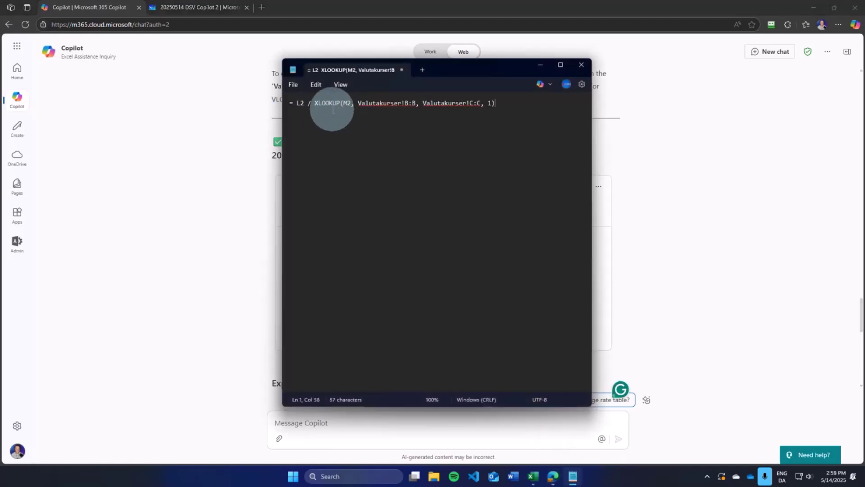
Copy the formula = L2 / XLOOKUP(M2, Valutakurser!B:B, Valutakurser!C:C, 1) from Notepad and enter it in cell N2 under Price in DKK in Excel
click(290, 103)
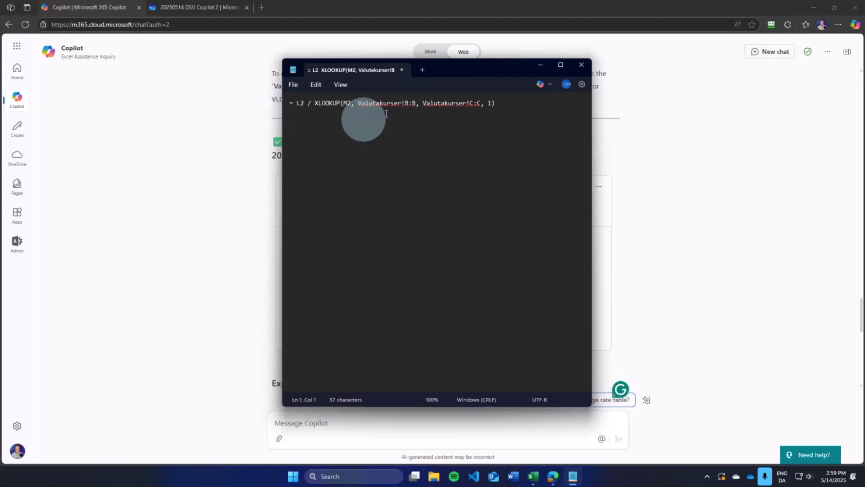
shift+click(500, 103)
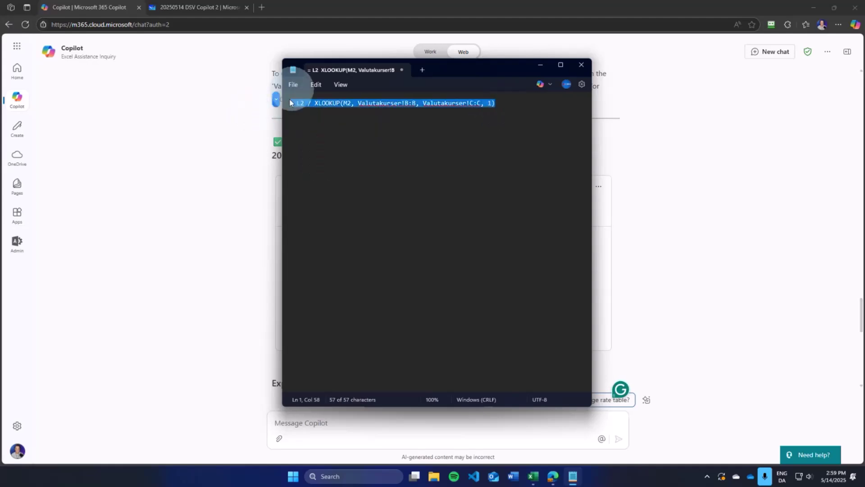
click(538, 476)
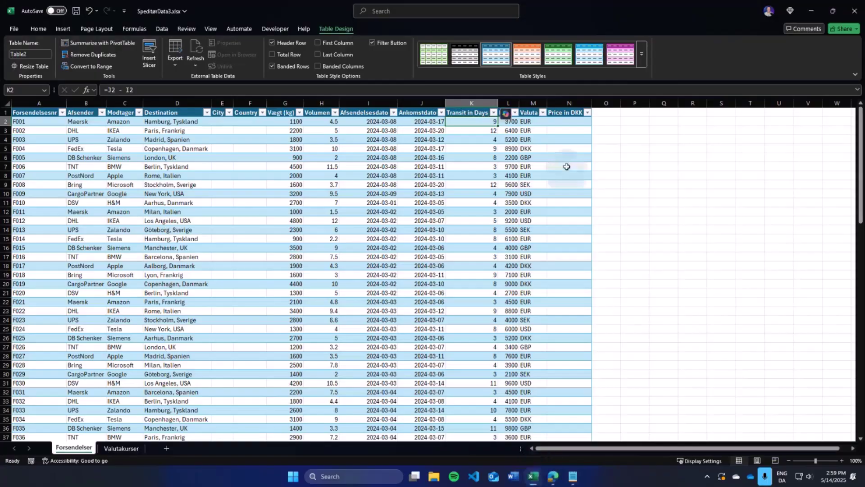
click(561, 119)
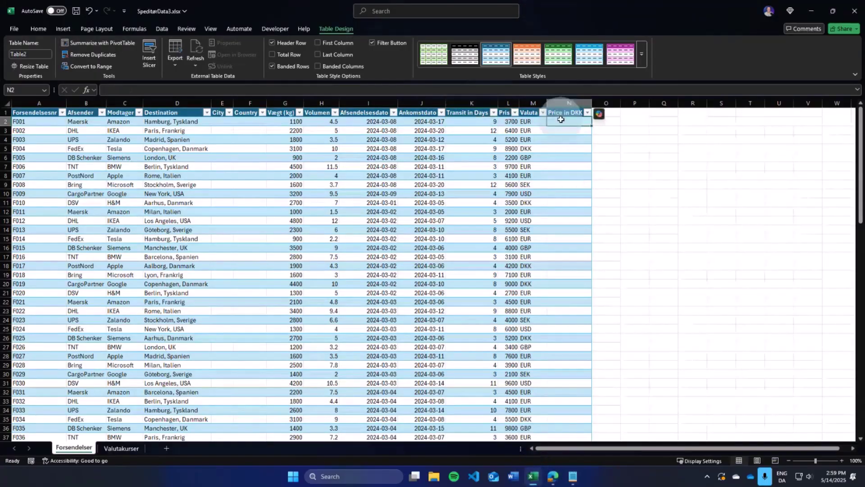
key(ctrl+v)
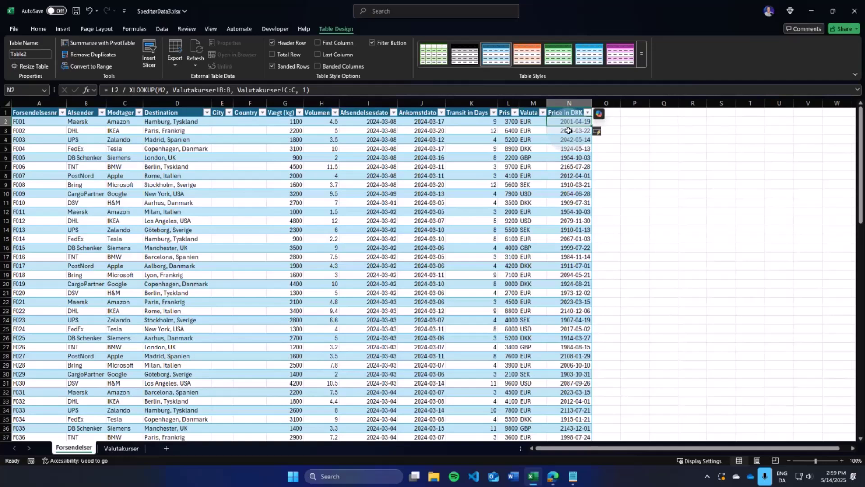
Capture a screenshot of the Pris, Valuta and Price in DKK columns, covering the header and upper rows of the table
click(581, 116)
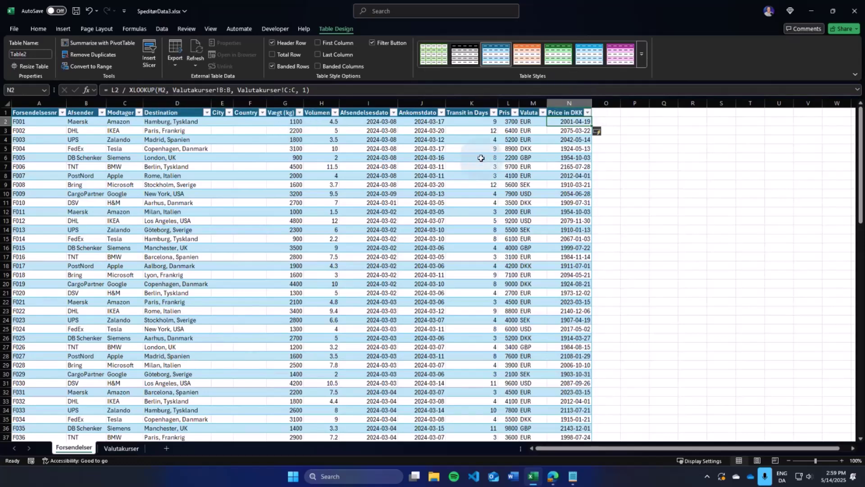
key(super+shift+s)
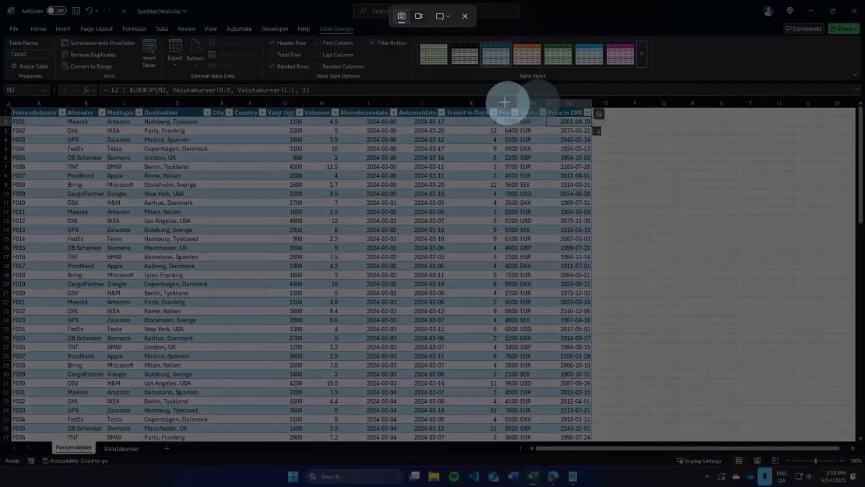
drag(492, 97, 610, 271)
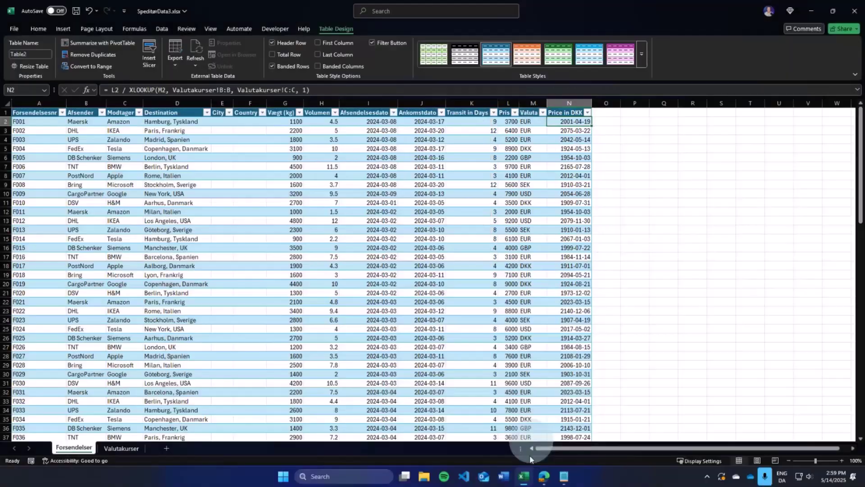
Switch to Copilot and send "Again I get the result in a date format, please help (see attached)" with the captured screenshot attached
click(552, 476)
click(384, 418)
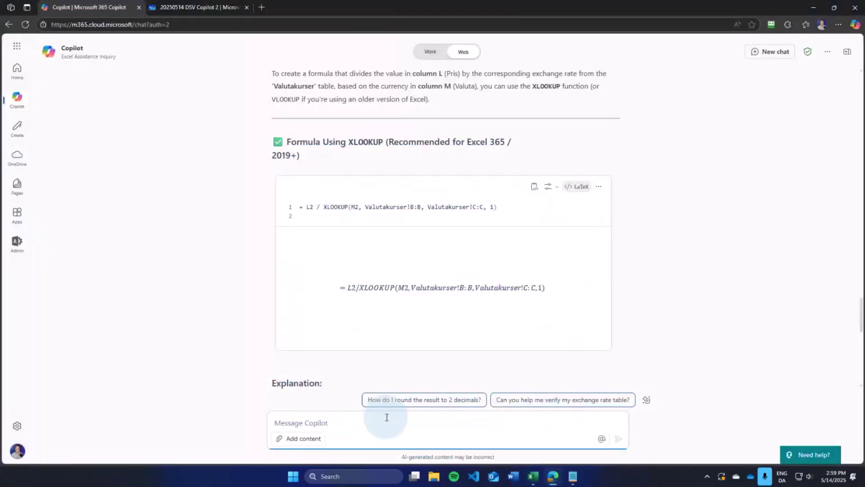
text(Again )
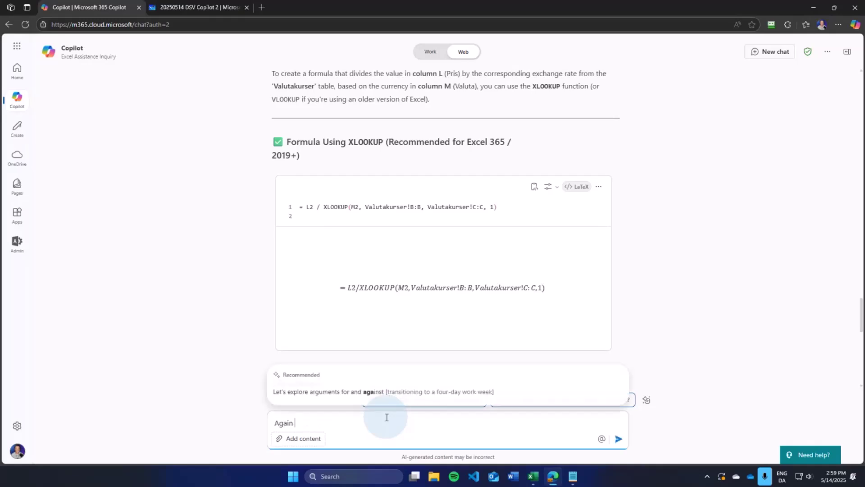
text(I get the re)
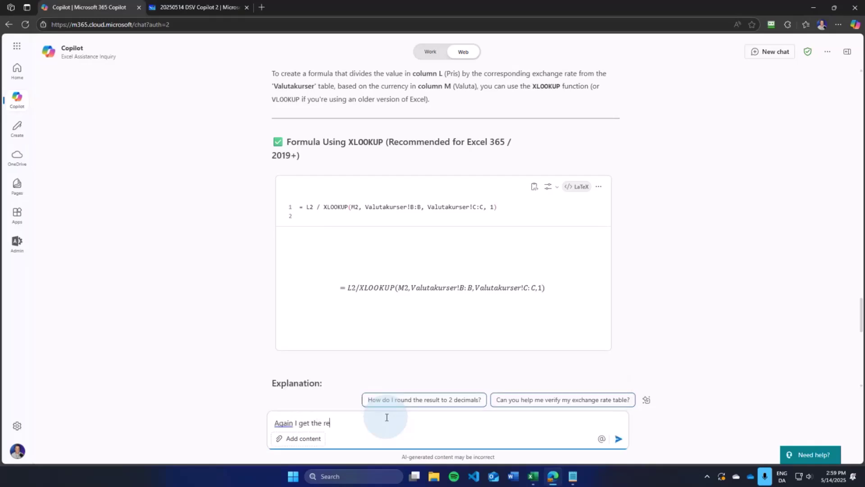
text(sult in a date format, please help (see attached)
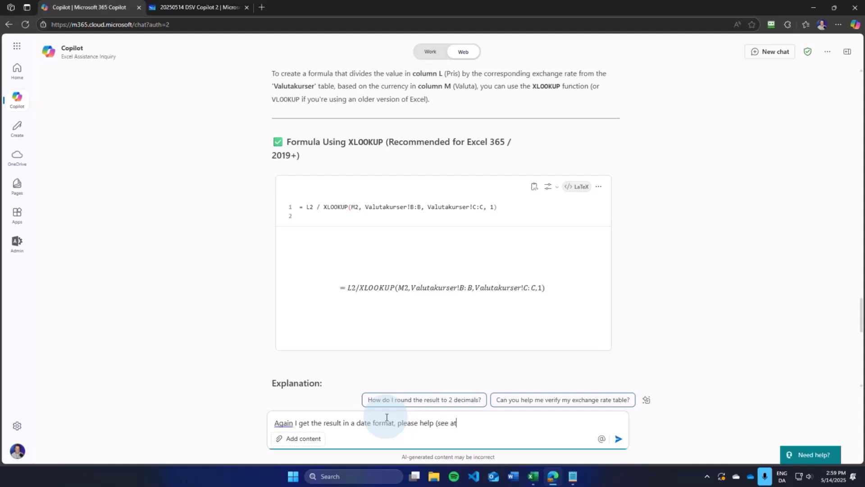
key(ctrl+v)
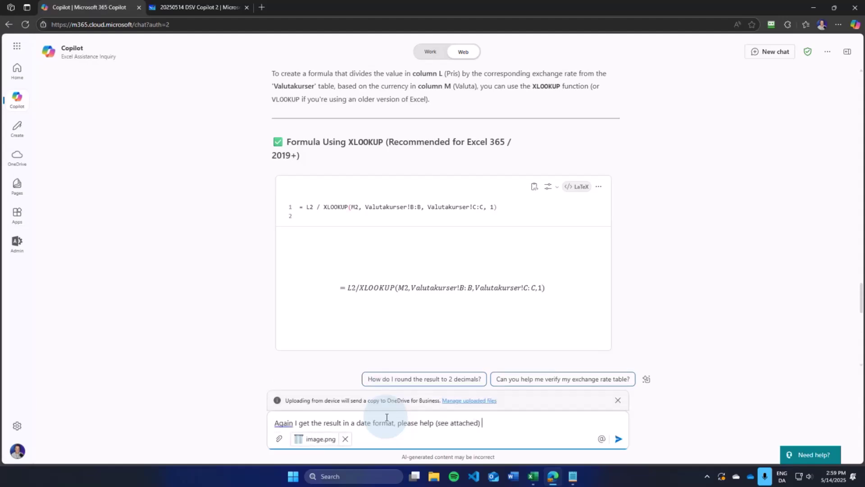
click(615, 438)
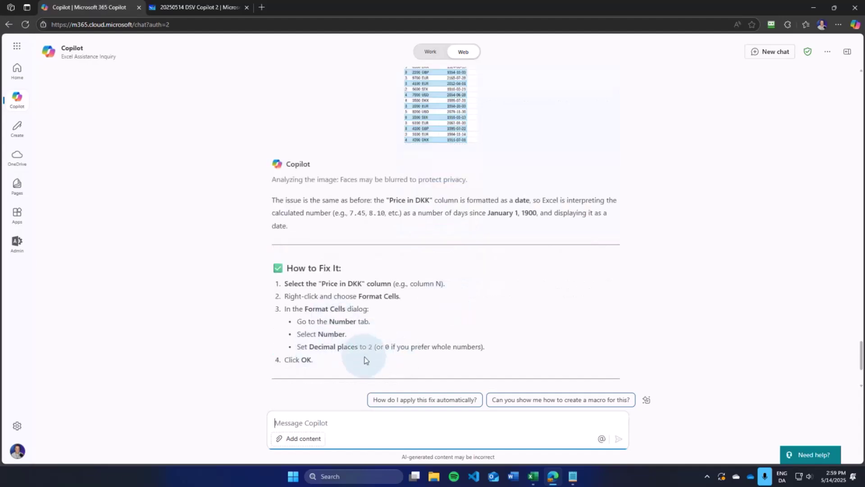
Switch to Excel and format the whole Price in DKK column as Number with 2 decimal places
click(529, 478)
click(561, 107)
click(564, 108)
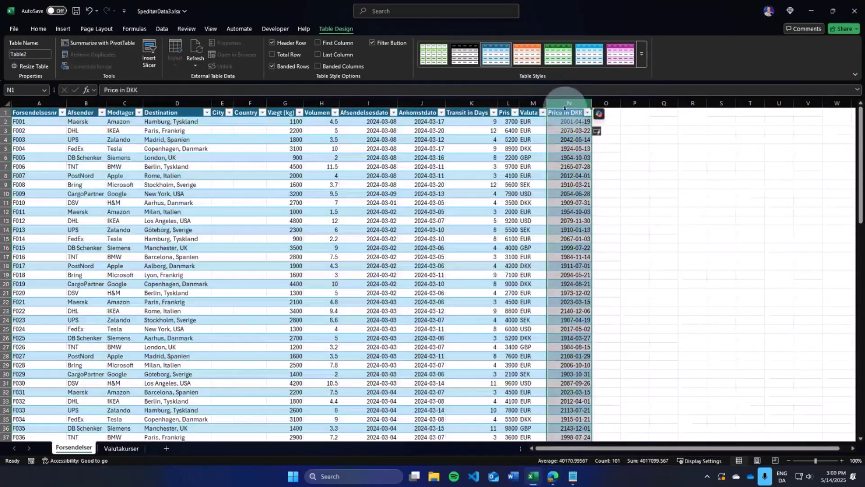
right_click(564, 108)
click(593, 246)
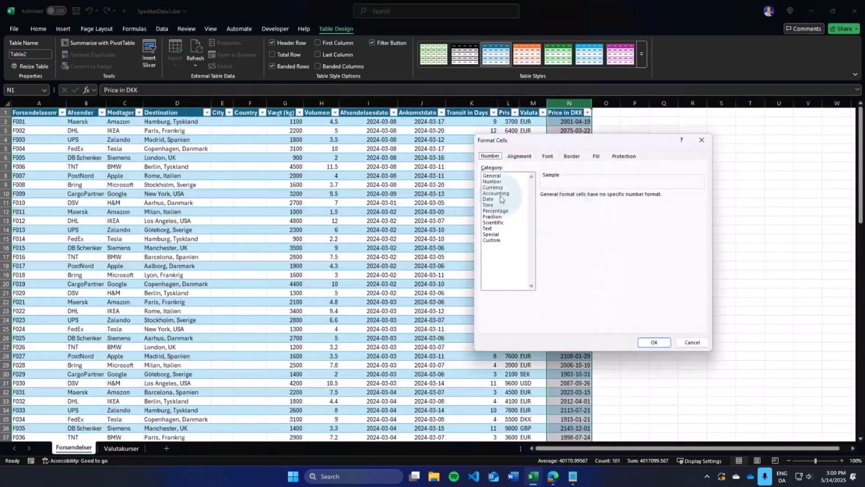
click(493, 182)
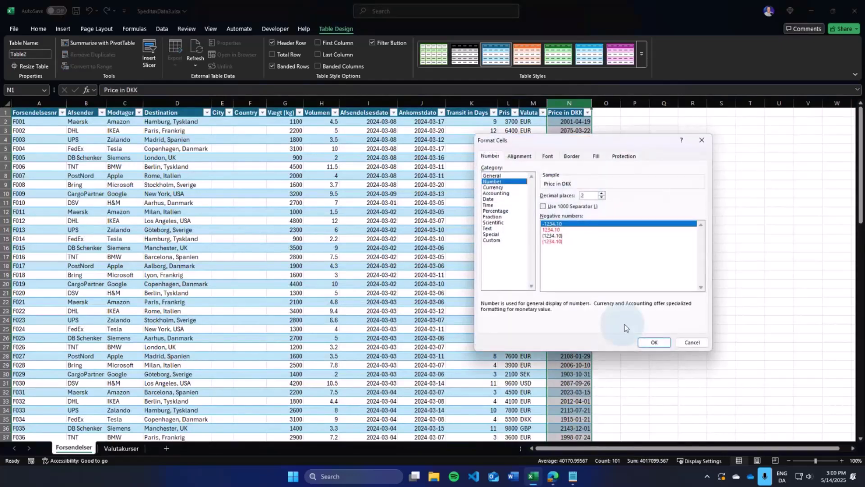
click(644, 341)
click(563, 186)
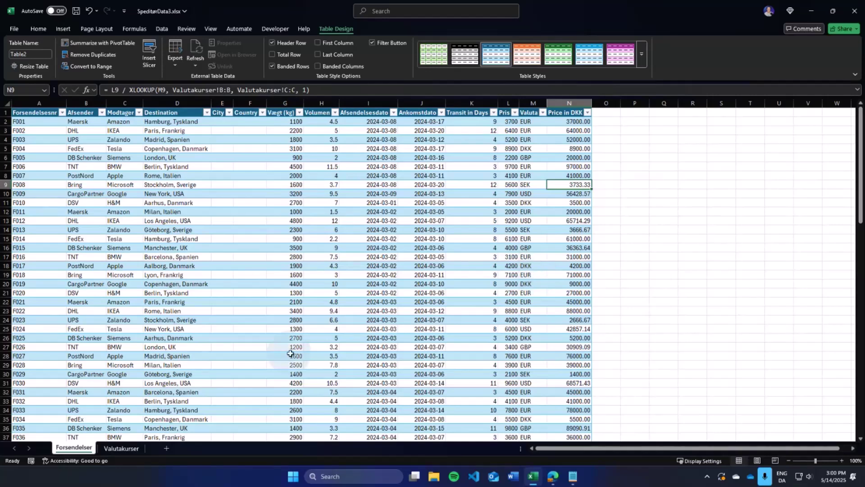
Compare the Pris, Valuta and Price in DKK values in row 2, including the formula in N2
click(516, 119)
key(Right)
key(Right)
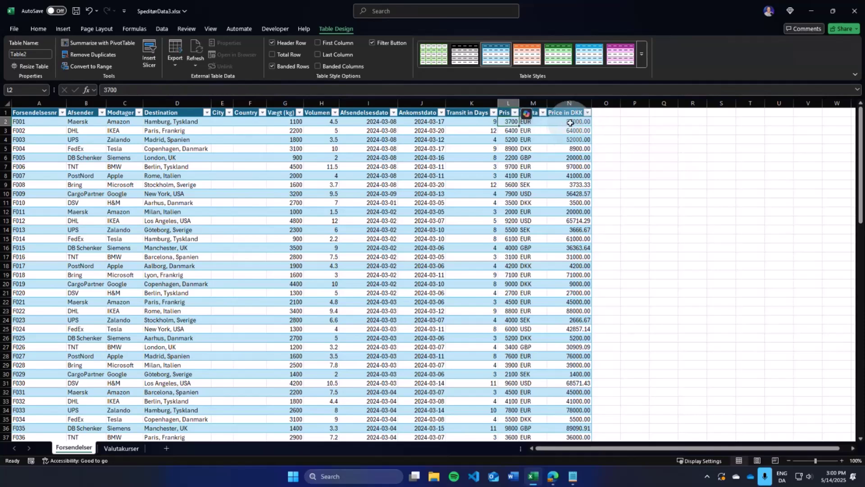
key(Left)
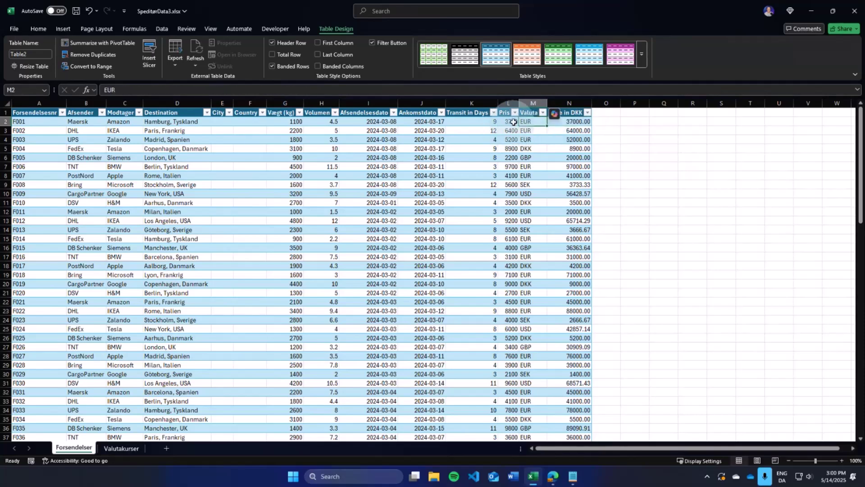
click(580, 121)
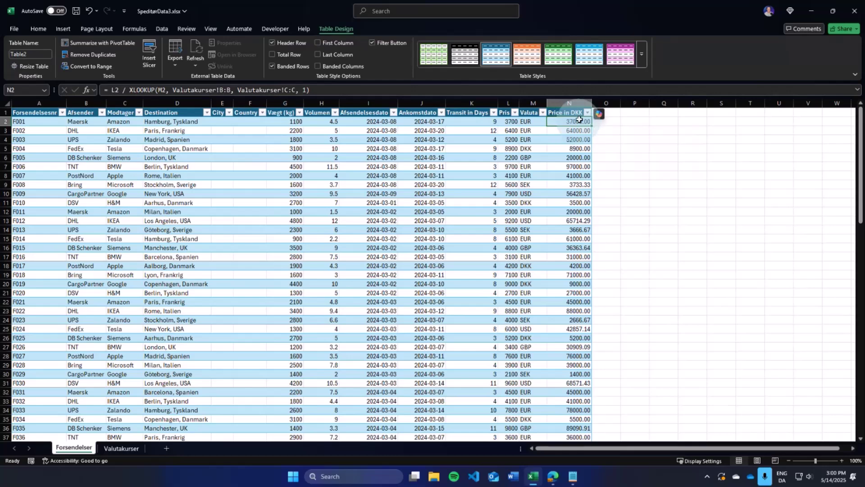
Check the exchange rate of each currency in the Kurs column on the Valutakurser sheet and return to the Forsendelser sheet
click(121, 448)
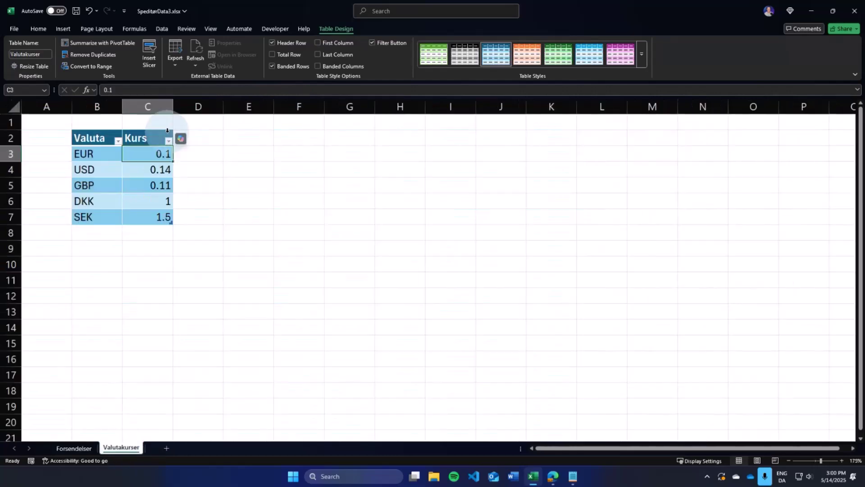
click(163, 157)
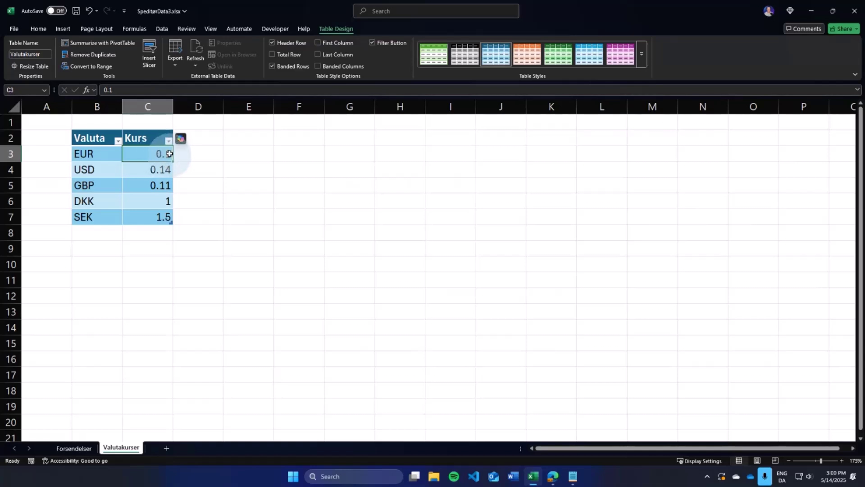
click(165, 153)
click(152, 170)
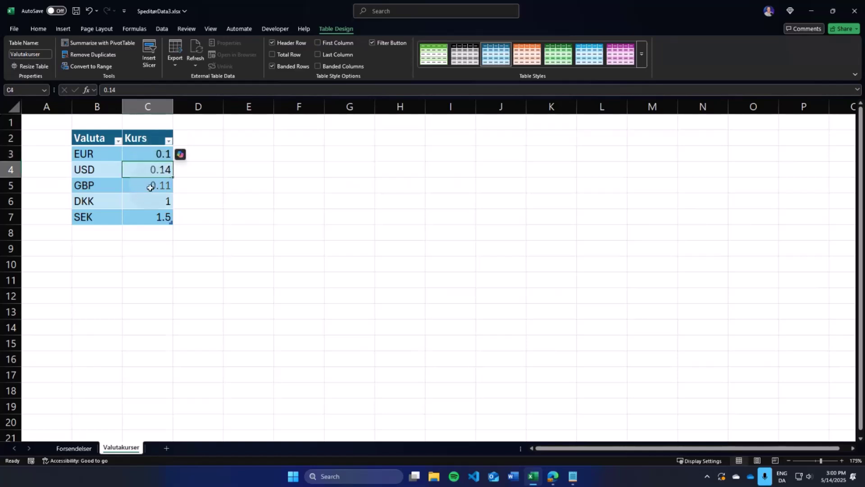
click(150, 185)
click(150, 201)
click(151, 217)
click(151, 201)
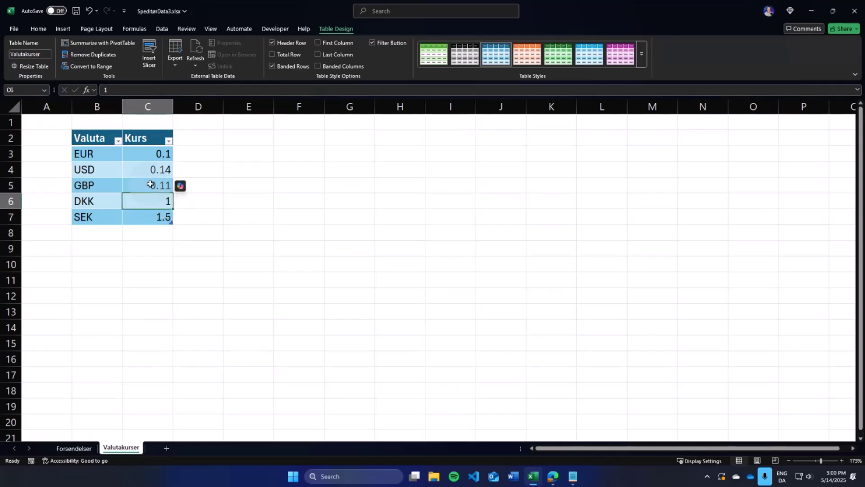
click(150, 185)
click(151, 169)
click(152, 154)
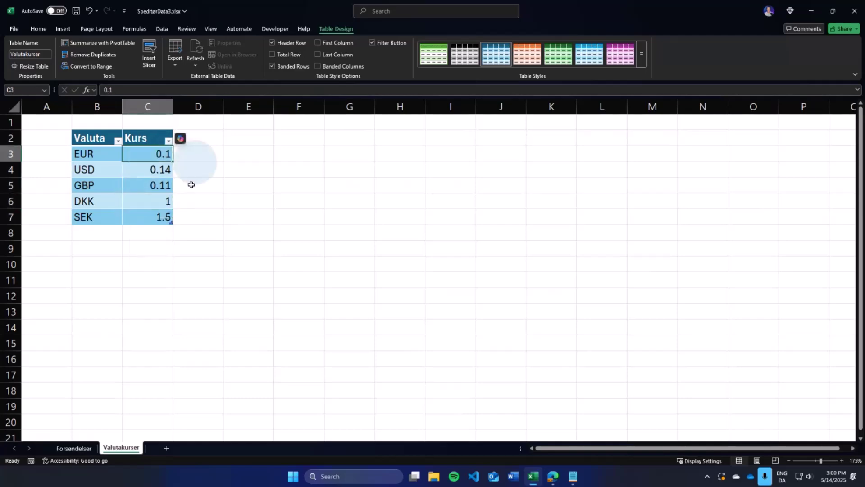
click(75, 448)
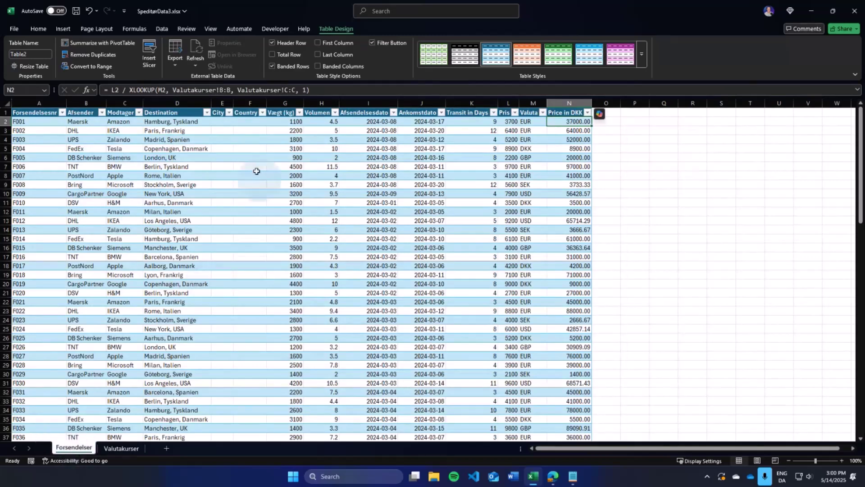
Start a new Copilot prompt with "In column D" and verify in Excel that column D holds the Destination data
click(247, 122)
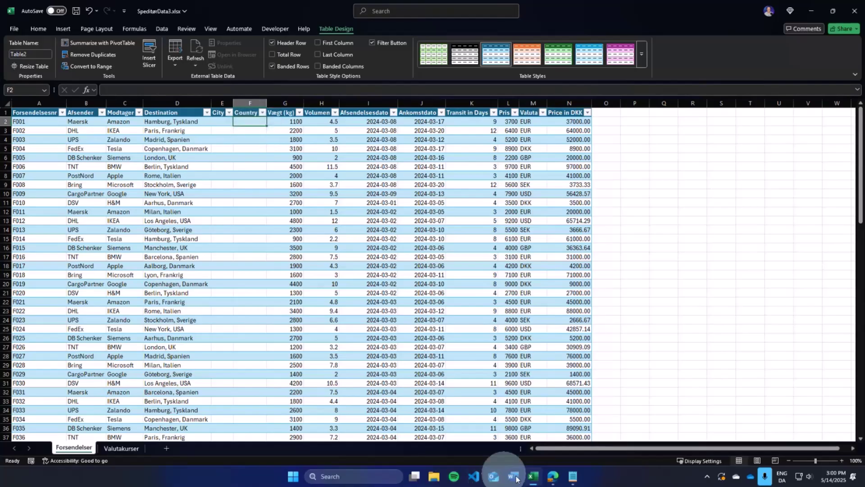
click(552, 475)
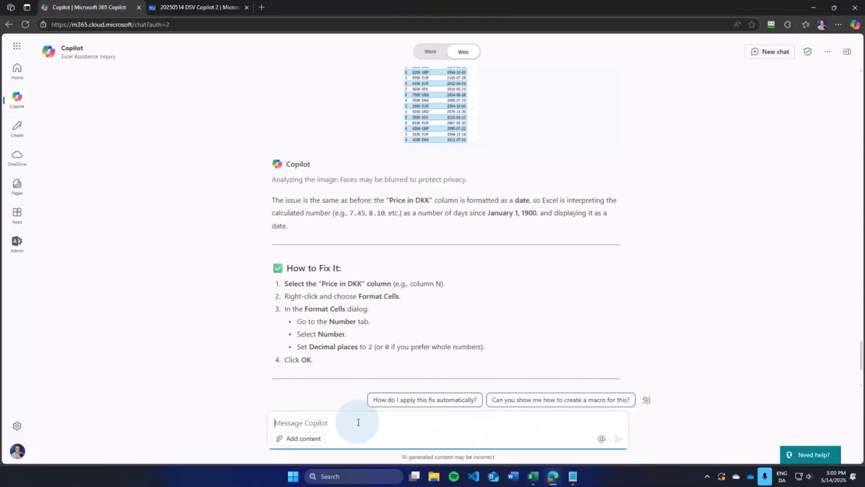
text(In)
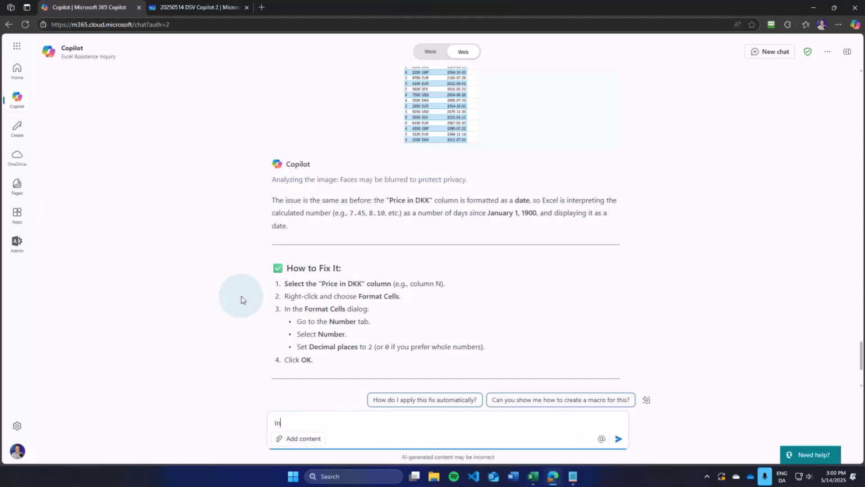
text( column D)
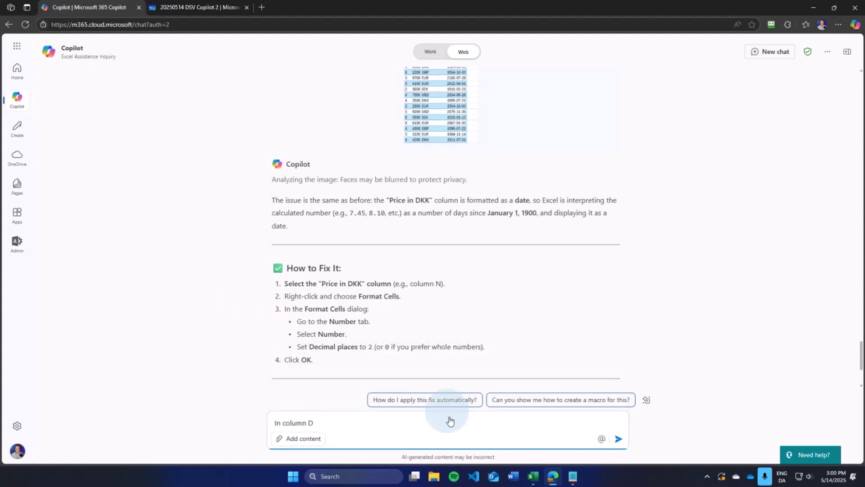
click(533, 476)
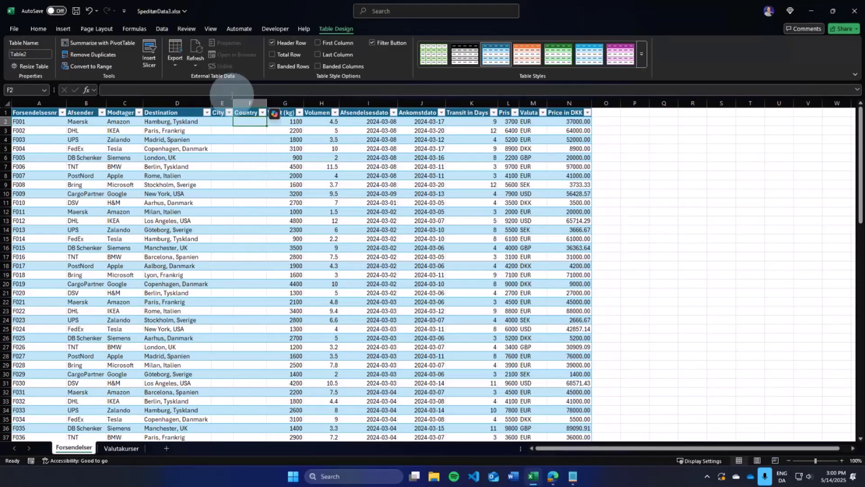
click(177, 102)
click(553, 476)
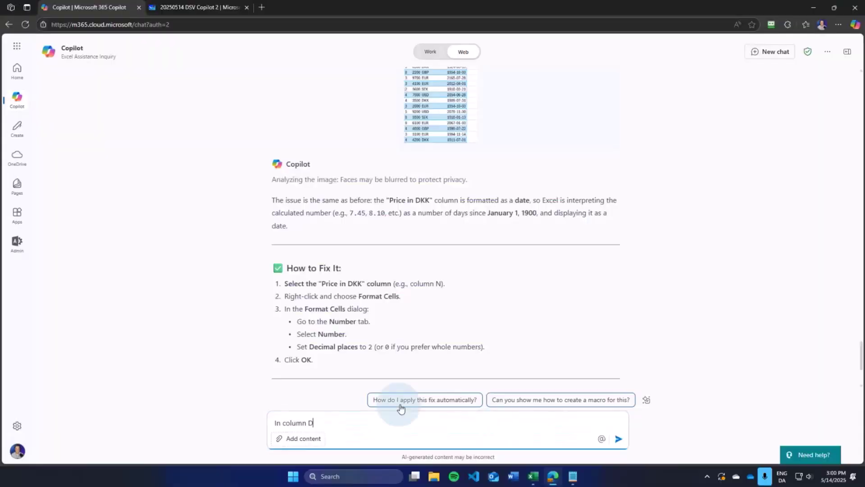
Continue the Copilot prompt with: I have data formatted as "Hamburg, Tyskland" and "Oslo, Norge". Give me two
text(I have data )
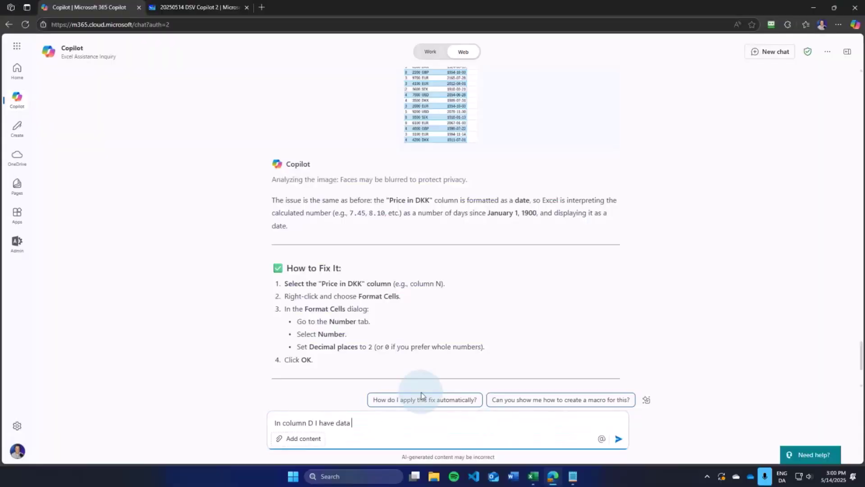
text(formatted as)
text( "Hamburg)
text(, Tys)
text(kla)
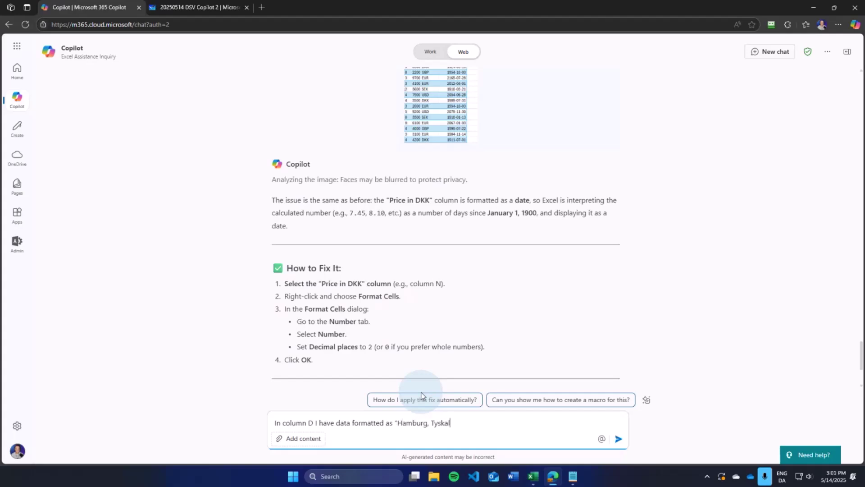
text(nd" and "Oslo, Norge". Give me two )
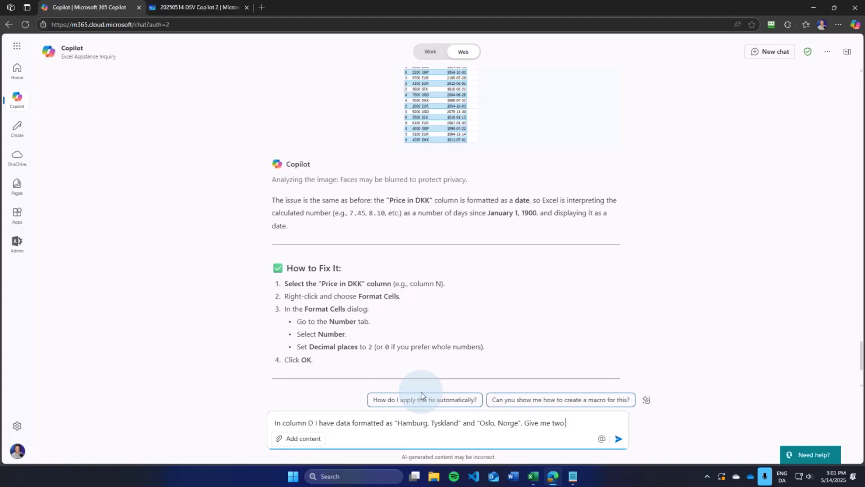
Finish the prompt with "formulas that extract City and Country", send it to Copilot and read the City formula in the answer
text(fomu)
text(uka)
text(s that extract Cou)
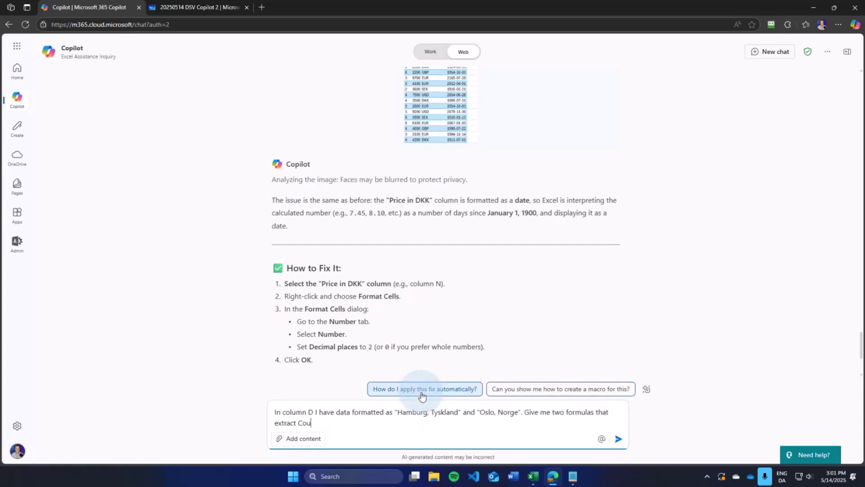
key(BackSpace)
key(BackSpace)
key(BackSpace)
key(BackSpace)
text(ity and Country)
key(Return)
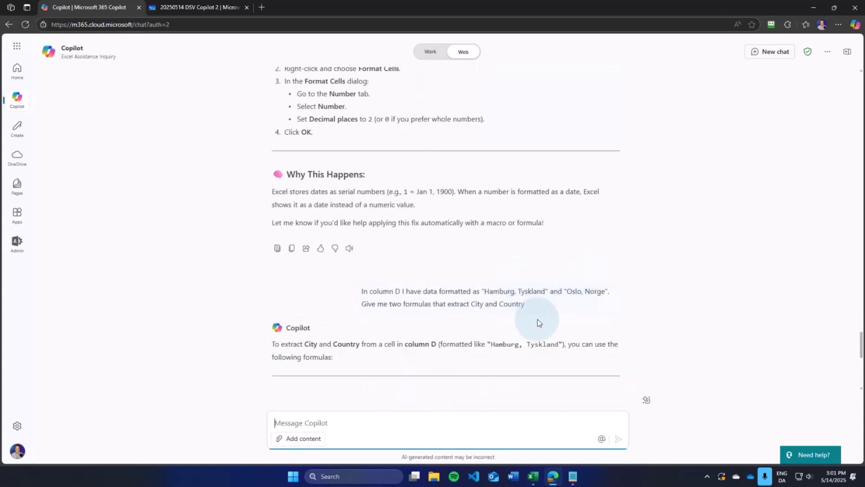
scroll(586, 307, down, 3)
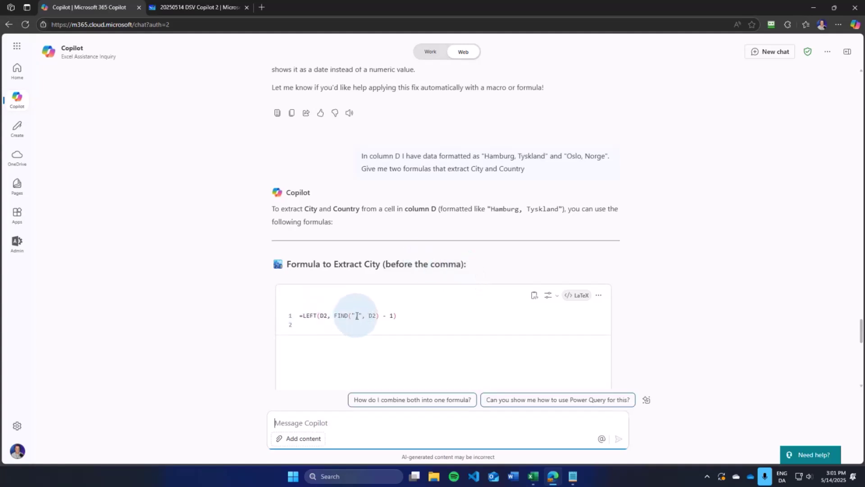
scroll(419, 324, down, 3)
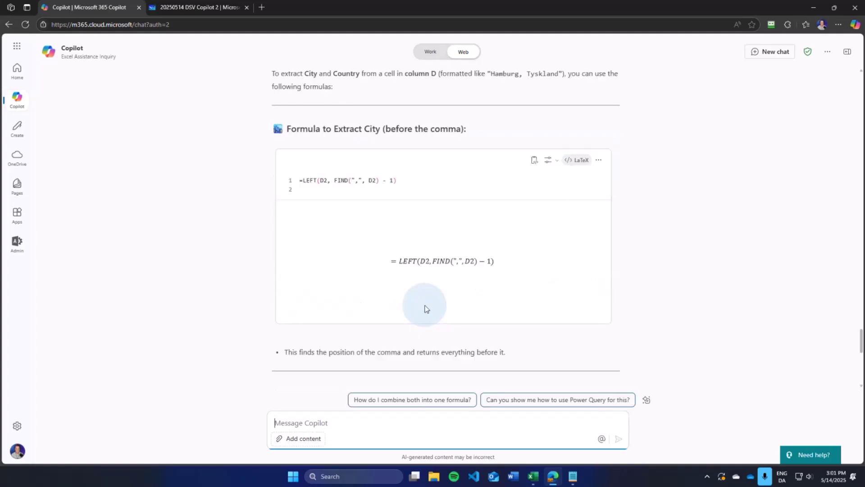
Read the Country formula in Copilot's answer and copy the City formula =LEFT(D2, FIND(",", D2) - 1)
scroll(426, 308, down, 3)
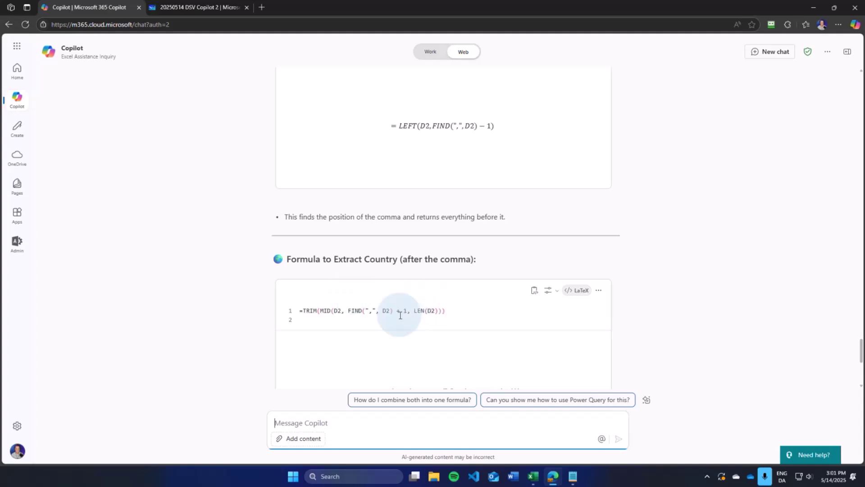
scroll(400, 316, down, 2)
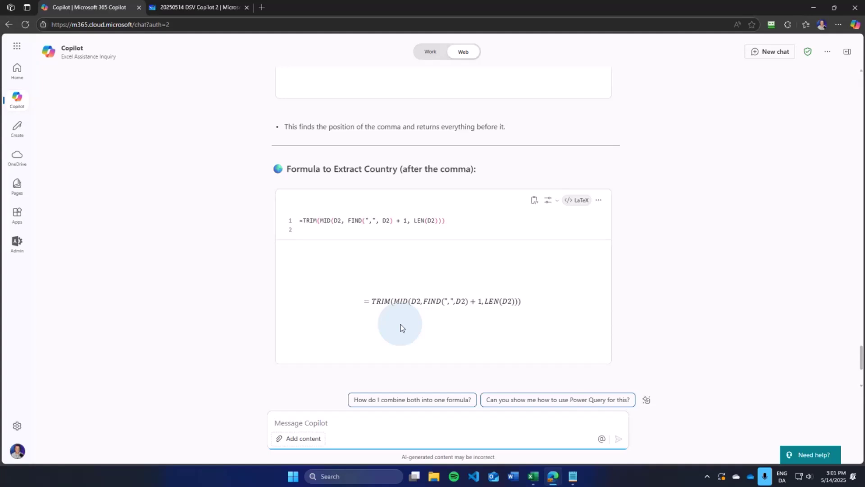
scroll(379, 221, up, 6)
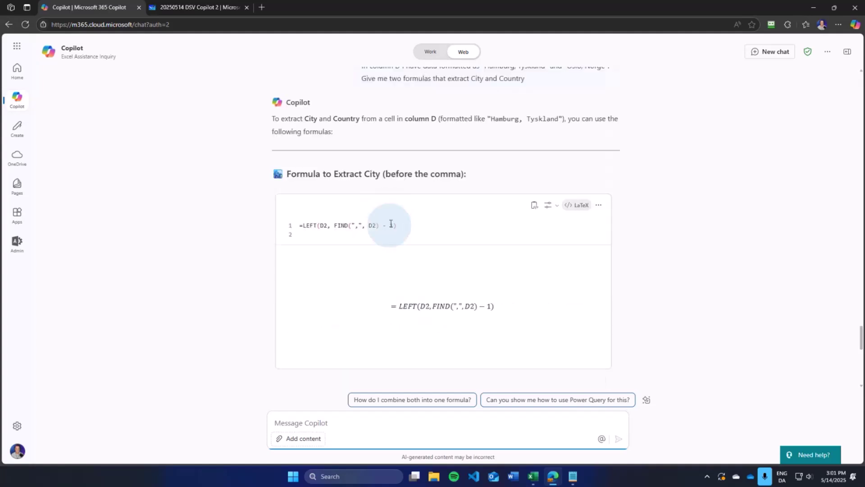
click(535, 206)
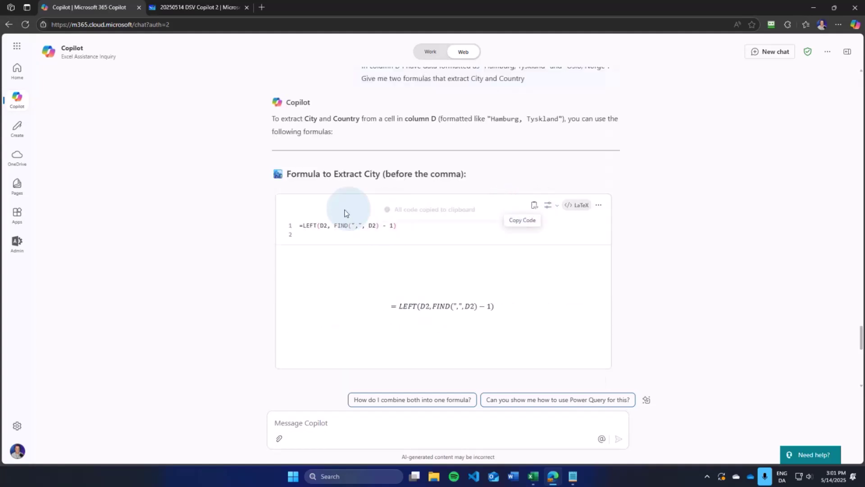
click(300, 226)
drag(331, 227, 397, 234)
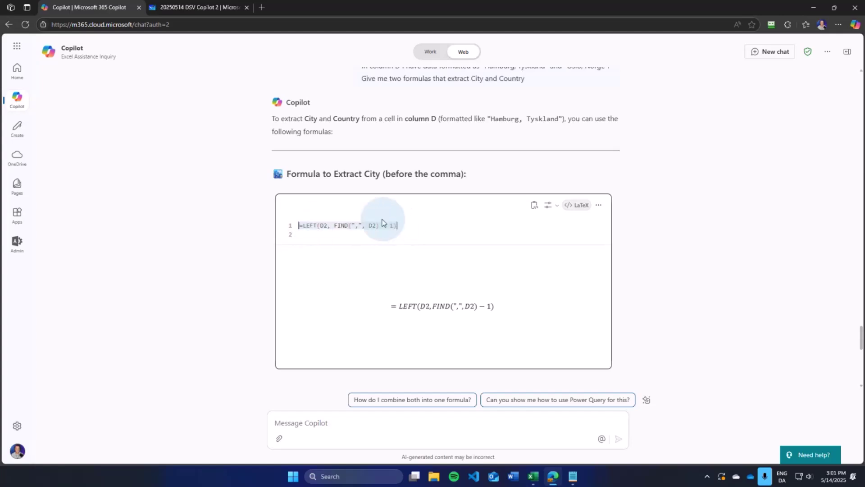
Switch to Excel, fill the City column from E2 with =LEFT(D2, FIND(",", D2) - 1), and autofit the column width
click(531, 478)
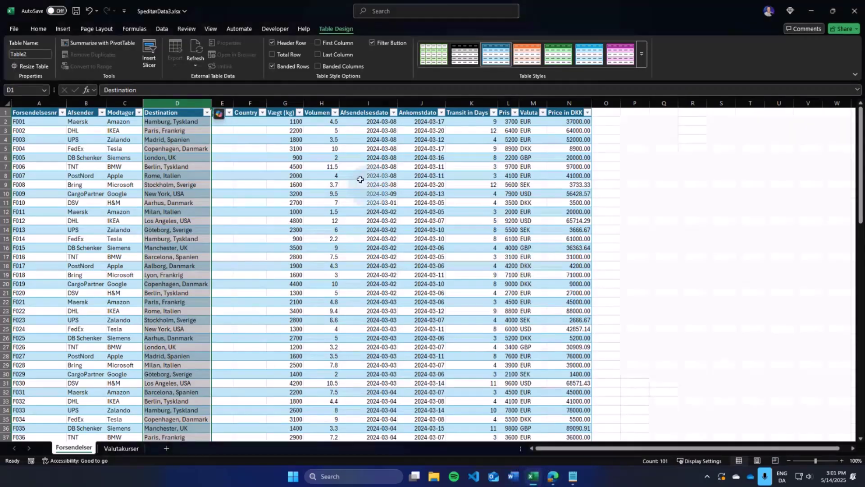
click(166, 89)
key(ctrl+v)
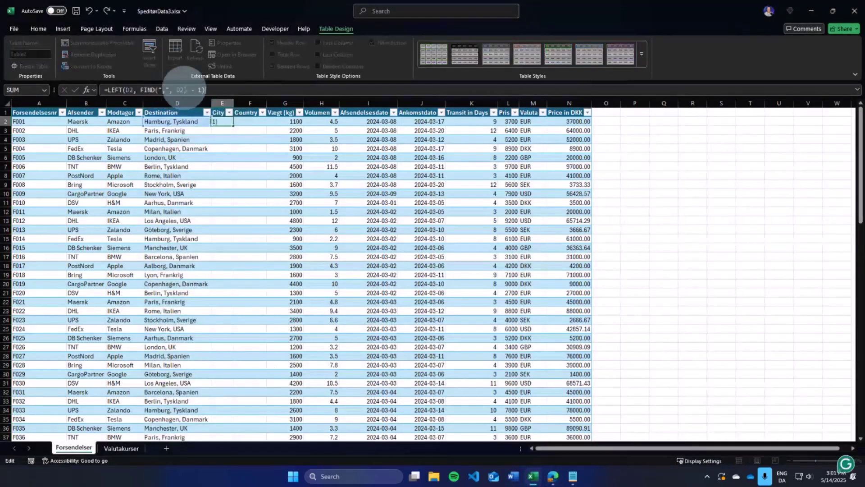
key(Return)
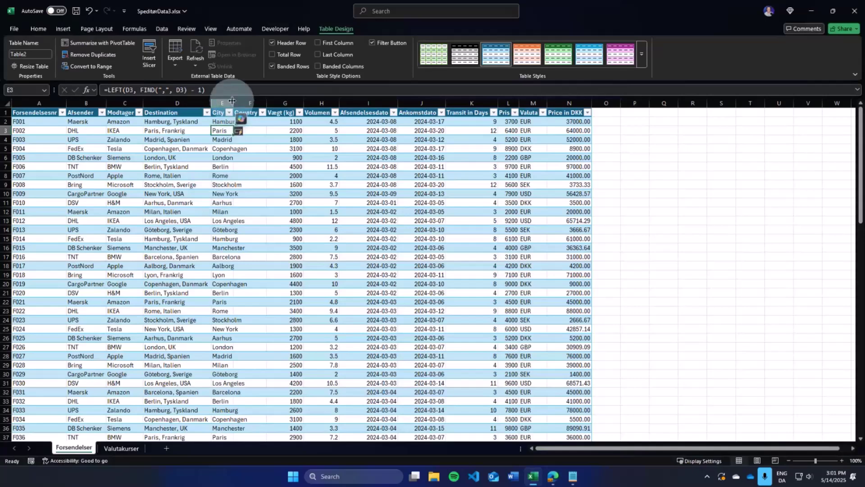
double_click(233, 103)
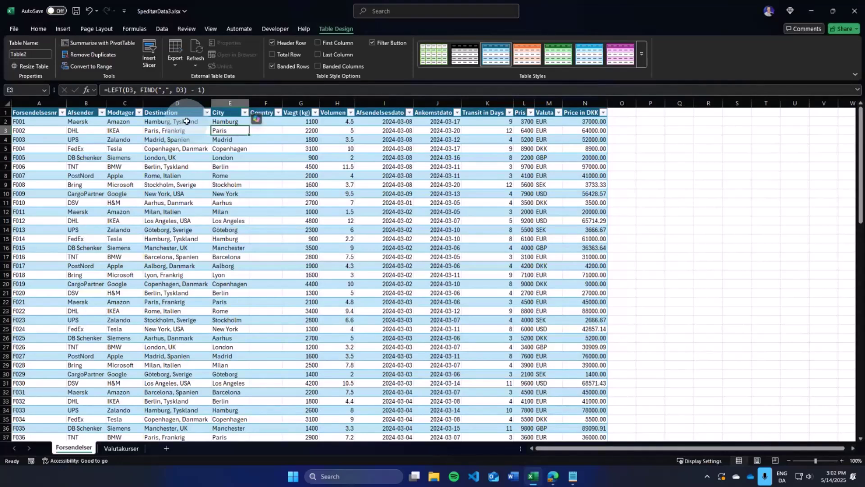
Copy Copilot's formula =TRIM(MID(D2, FIND(",", D2) + 1, LEN(D2))) and fill the Country column in Excel with it
click(554, 478)
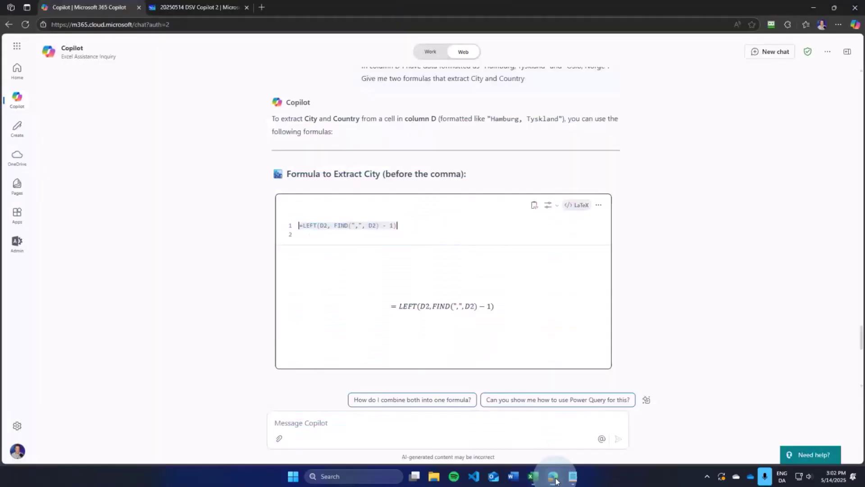
scroll(450, 258, down, 7)
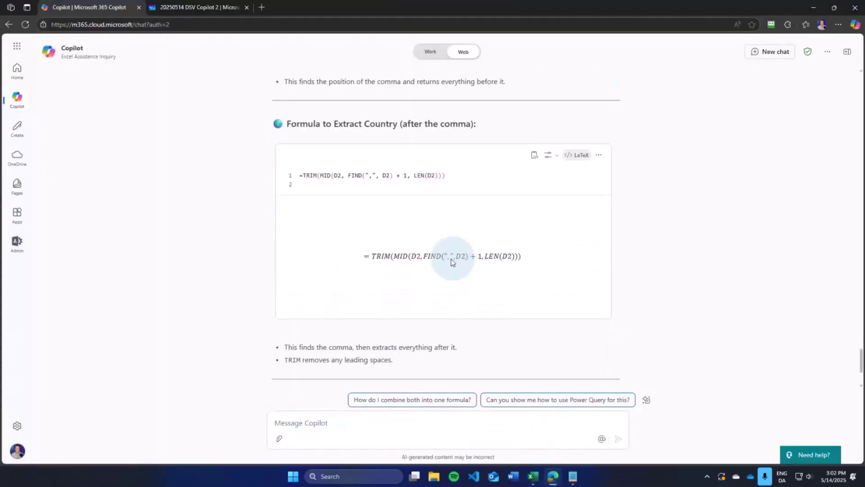
drag(295, 177, 446, 180)
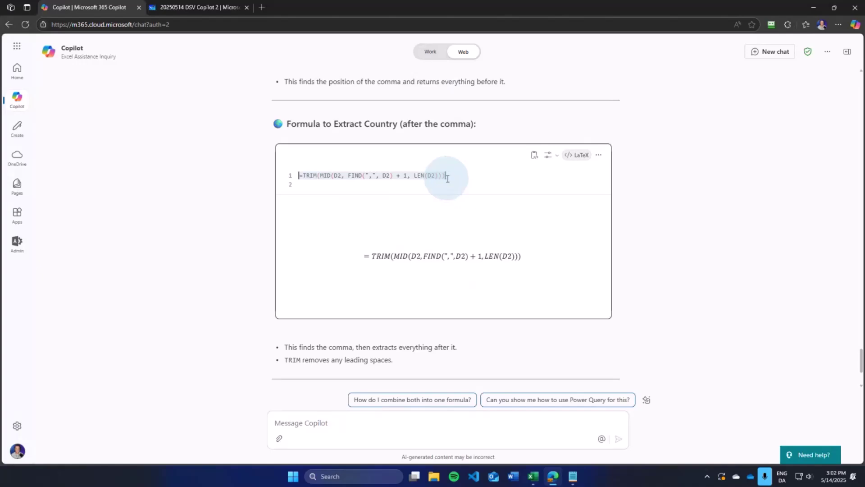
click(534, 478)
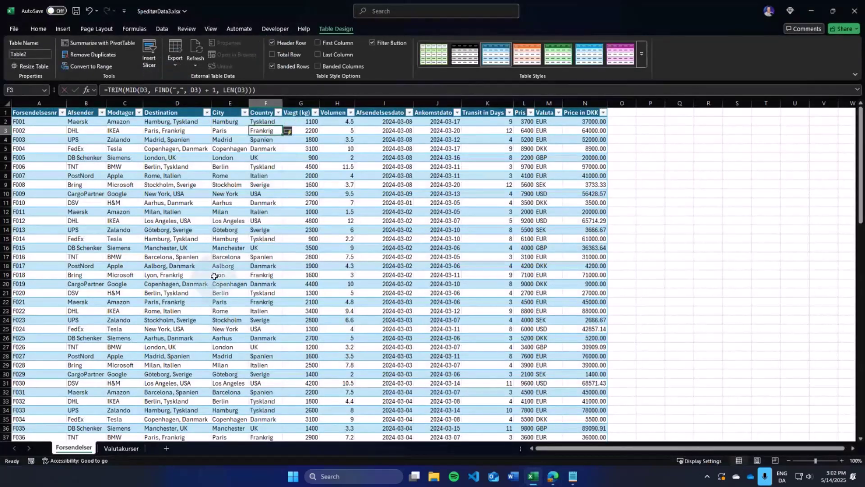
Check the City and Country formulas in rows 2, 18 and 19 of the Forsendelser table
click(227, 266)
click(269, 266)
click(227, 267)
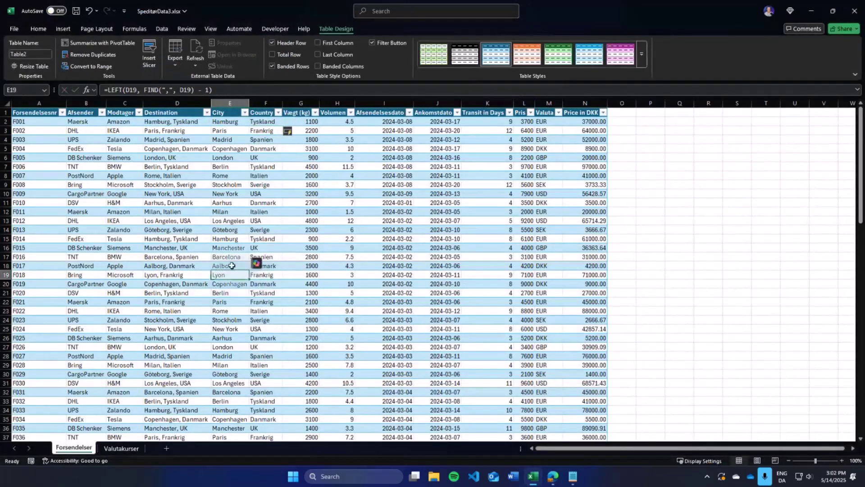
click(275, 266)
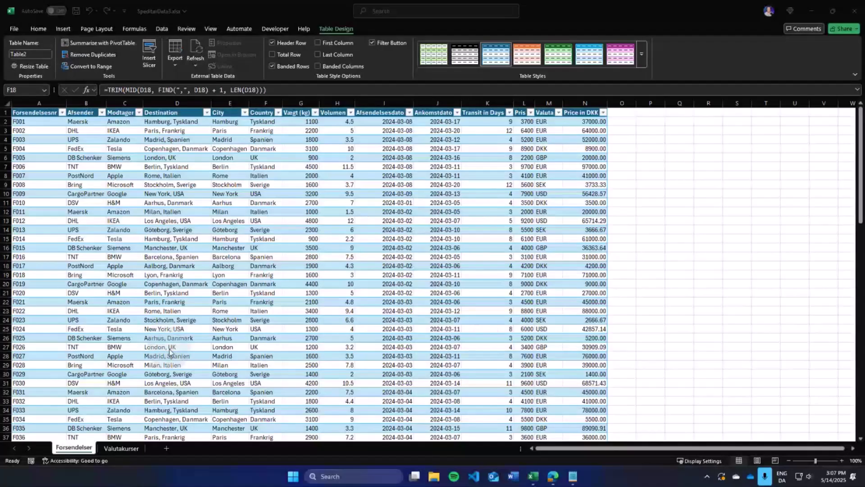
click(224, 122)
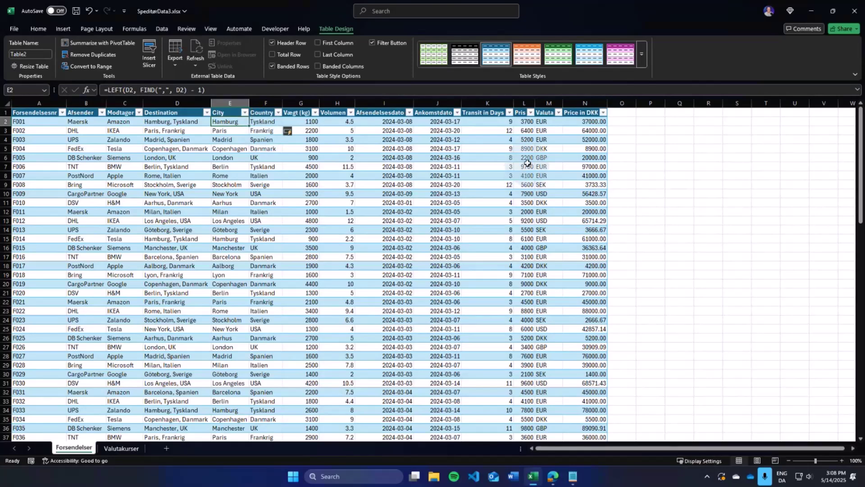
click(258, 114)
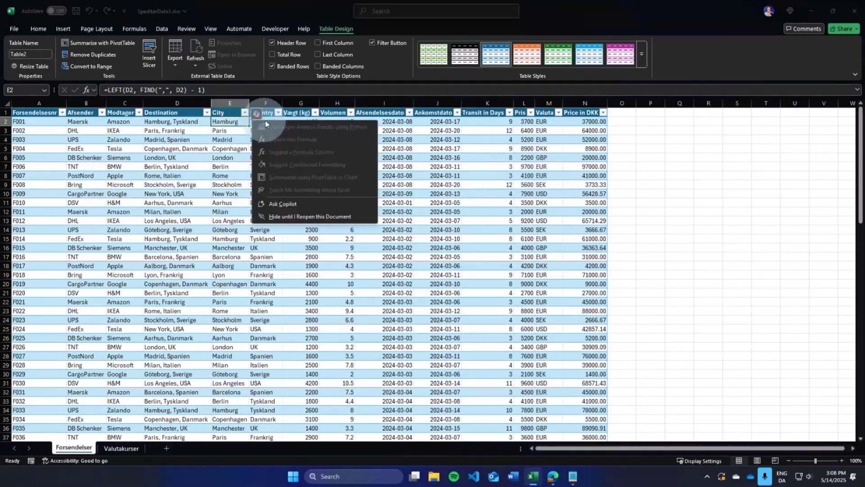
key(Escape)
click(271, 121)
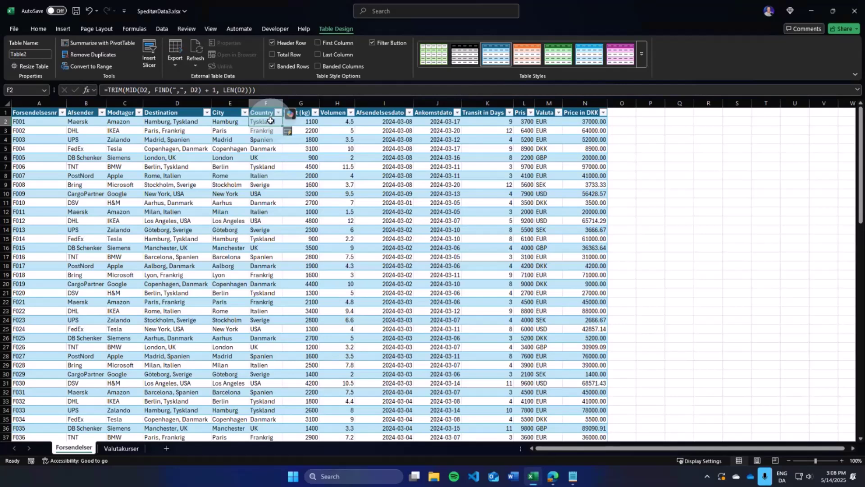
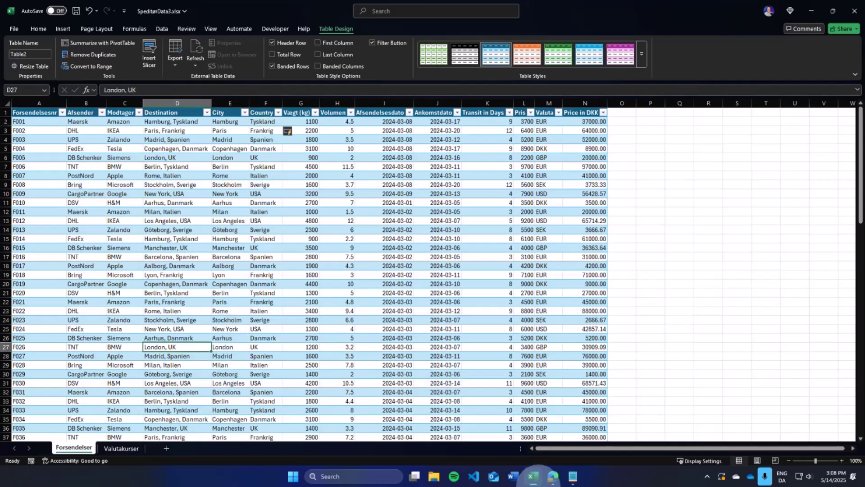
Switch to Copilot and start a prompt with "Create the VBA code to color the cells in the"
click(553, 476)
click(299, 422)
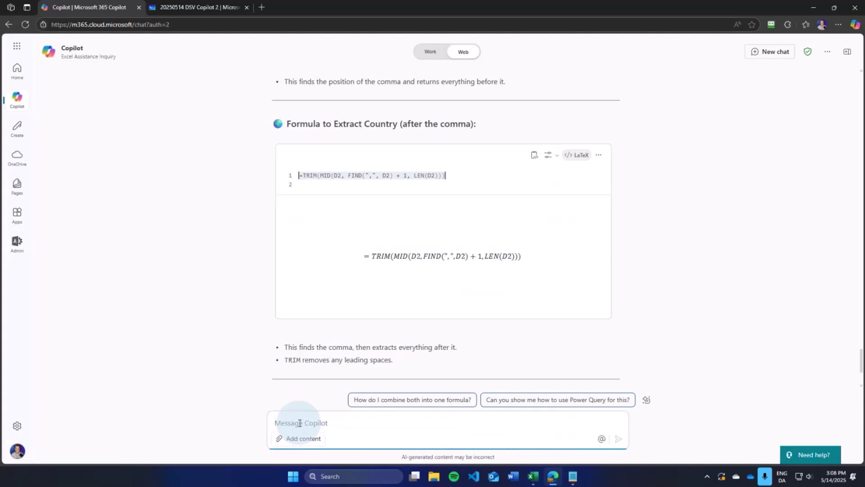
text(Create)
key(BackSpace)
key(BackSpace)
key(BackSpace)
key(BackSpace)
key(BackSpace)
text(reate the )
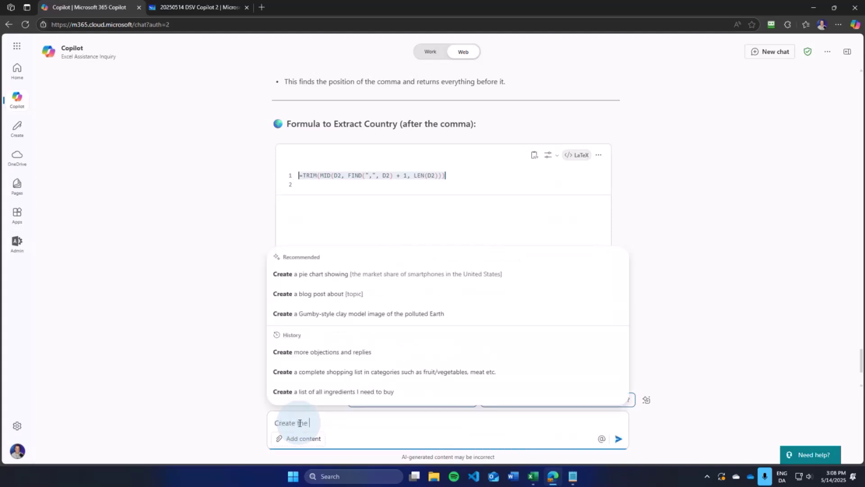
text(VBA code )
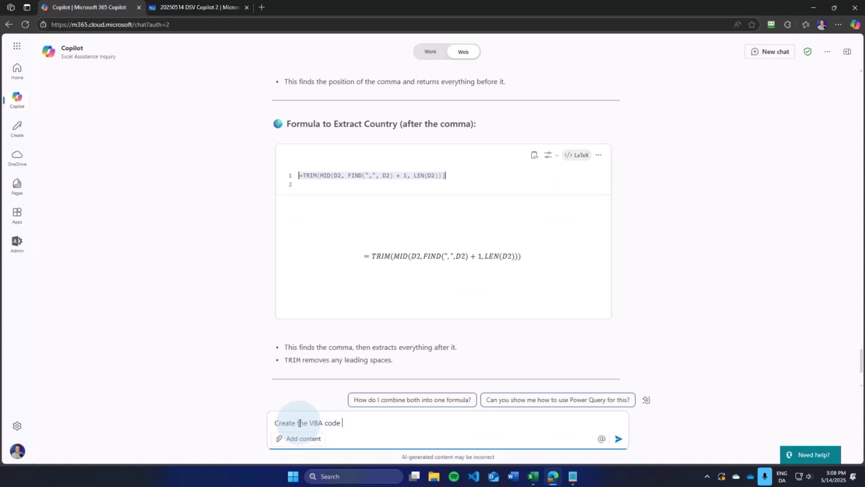
text(to color the cells in the)
Look up the header in N1 in Excel and continue the Copilot prompt with "Price in DKK column (column N):"
click(527, 476)
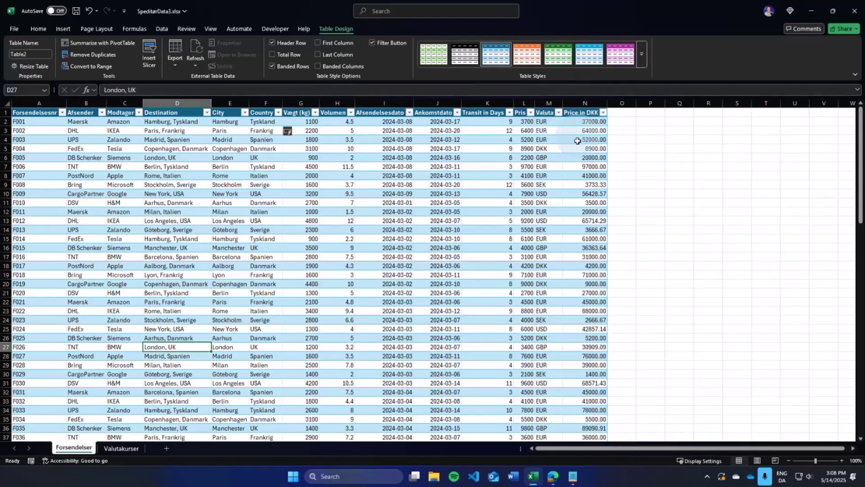
click(588, 113)
drag(112, 90, 78, 90)
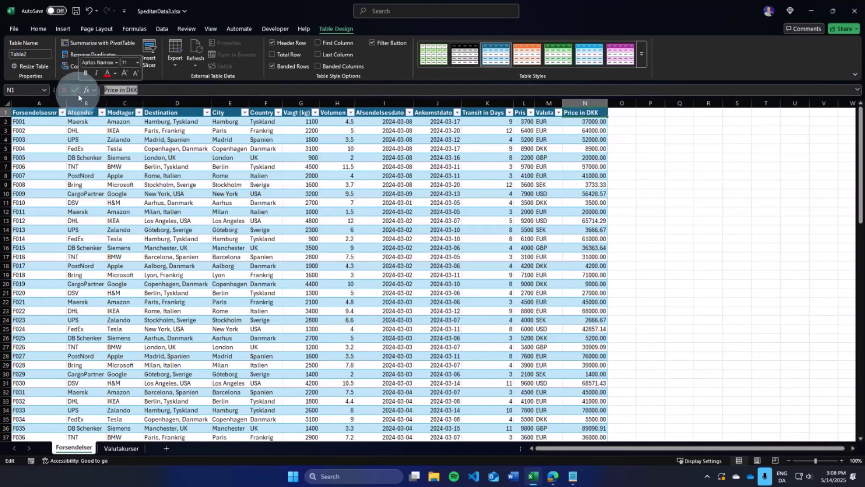
click(553, 476)
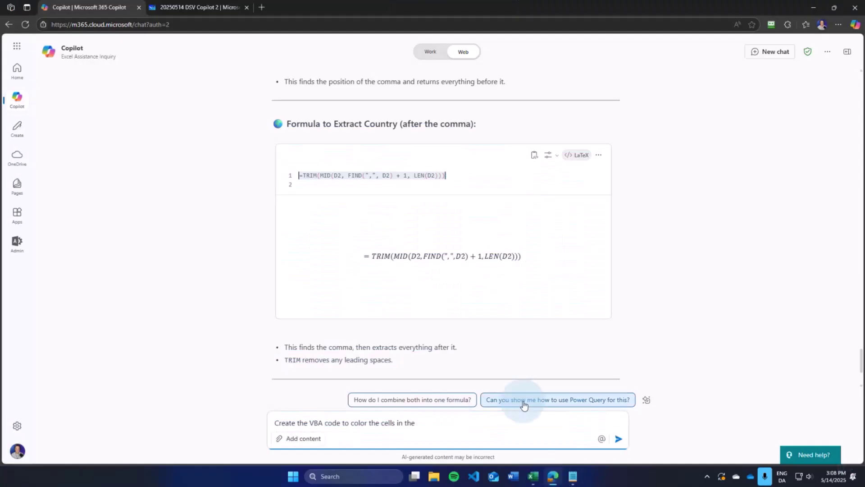
text(Price in DKK column (column N()
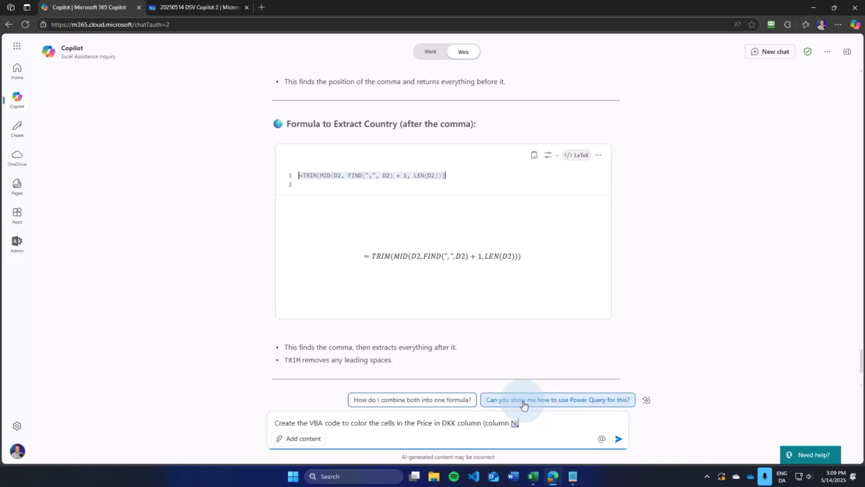
key(BackSpace)
text();)
key(shift+Return)
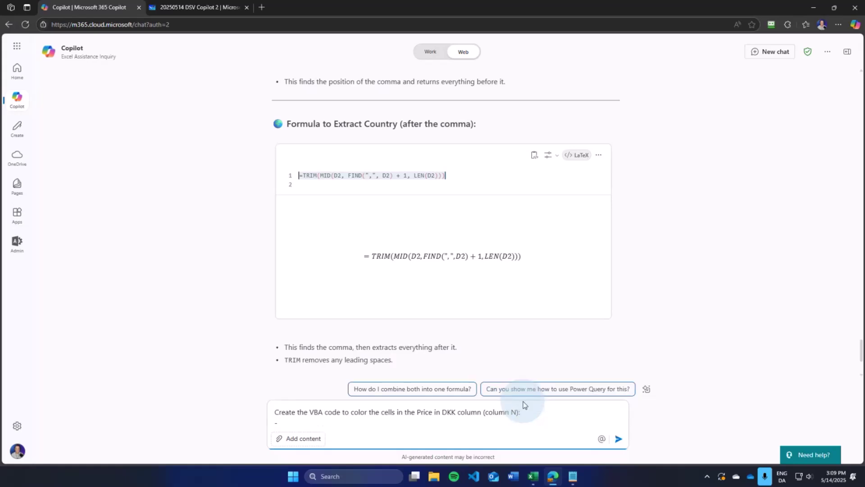
Add the prompt lines "- Red if below 10000" and "- Yellow if between 10000 and 40000"
text(- Red if below 10000)
key(shift+Return)
text(- Yelloe)
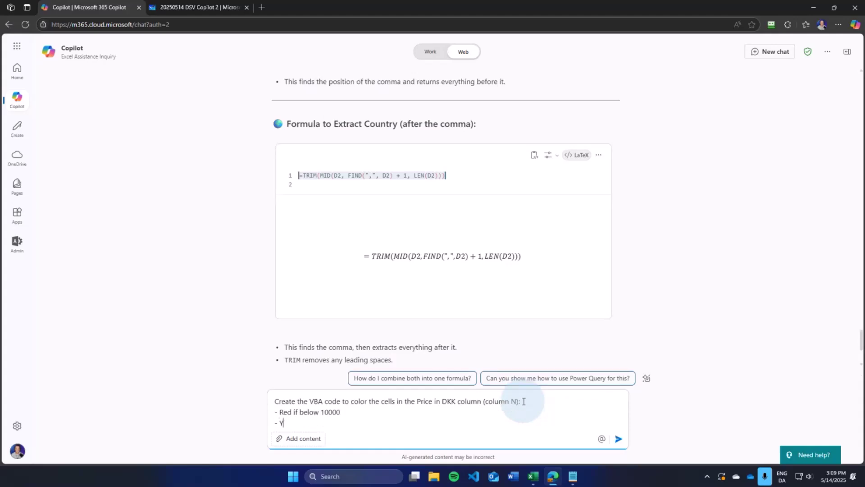
key(BackSpace)
text(w)
text(10000)
key(BackSpace)
key(BackSpace)
key(BackSpace)
key(BackSpace)
key(BackSpace)
text(if between 10000 and 40000)
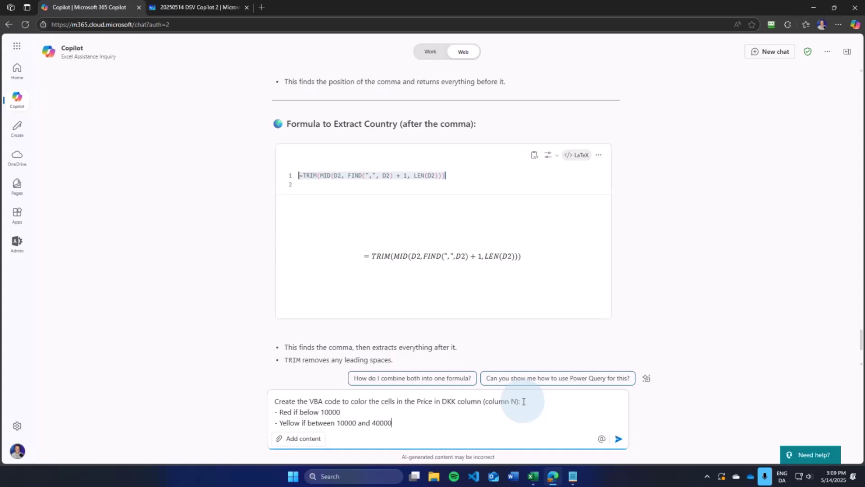
Add the prompt line "- Green if above 40000" followed by a blank line
key(shift+Return)
text(- Red)
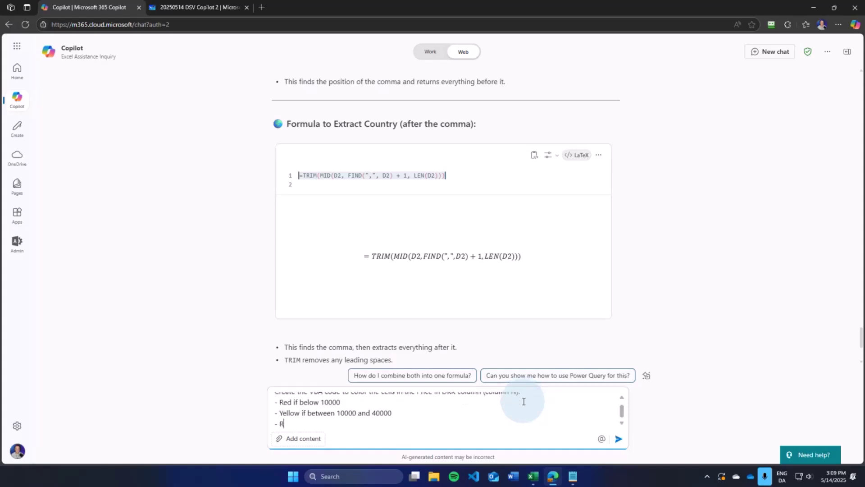
key(BackSpace)
key(BackSpace)
key(BackSpace)
text(Gree if above 40000)
key(Left)
key(Left)
key(Left)
key(Left)
key(Left)
key(Left)
key(Left)
key(Left)
key(Left)
text(n)
key(Right)
key(Right)
key(Right)
key(Right)
key(Right)
key(Right)
key(Right)
key(Right)
key(Right)
key(Right)
key(Right)
key(Right)
key(Right)
key(Right)
key(Right)
key(shift+Return)
key(shift+Return)
Continue the prompt with the sentence "My Excel sheet got headers and the sheet is named"
text(My Exce)
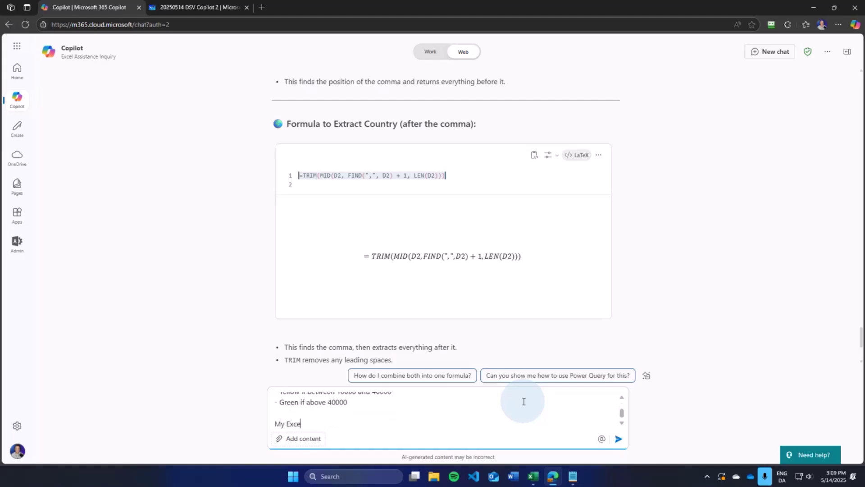
text(l sheet)
text(heads and the )
text(data)
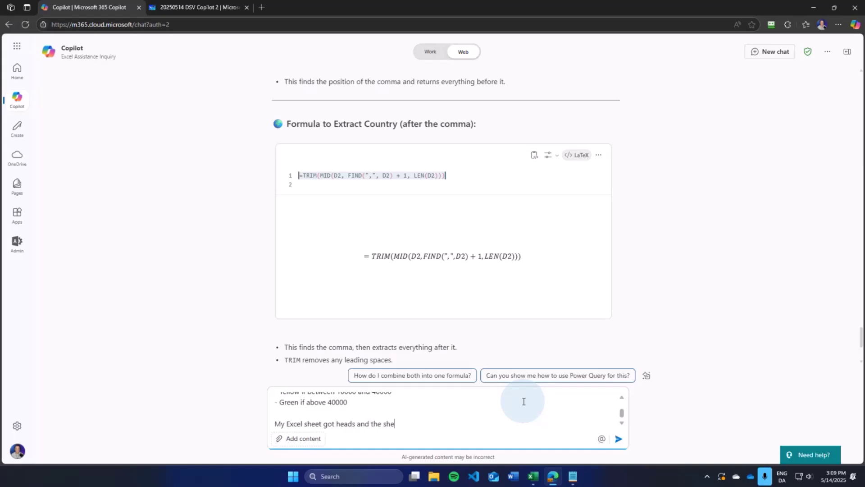
key(BackSpace)
key(BackSpace)
key(BackSpace)
key(BackSpace)
key(BackSpace)
key(BackSpace)
key(BackSpace)
key(BackSpace)
key(BackSpace)
key(BackSpace)
key(BackSpace)
key(BackSpace)
key(BackSpace)
key(BackSpace)
text(ers and the sheet is named)
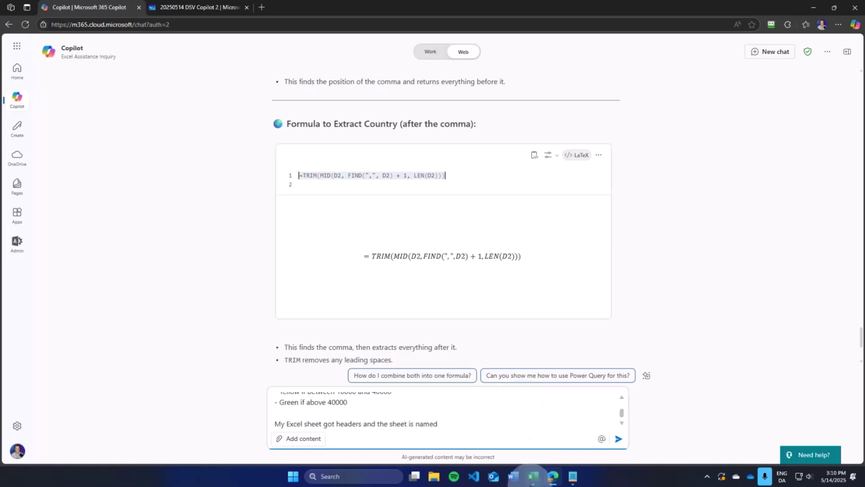
Switch to Excel and copy the name of the Forsendelser sheet
click(532, 478)
right_click(86, 446)
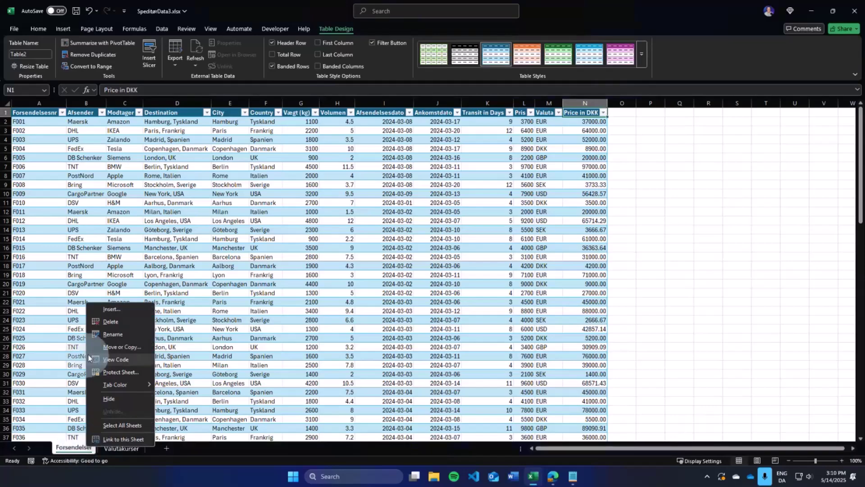
click(100, 334)
key(ctrl+c)
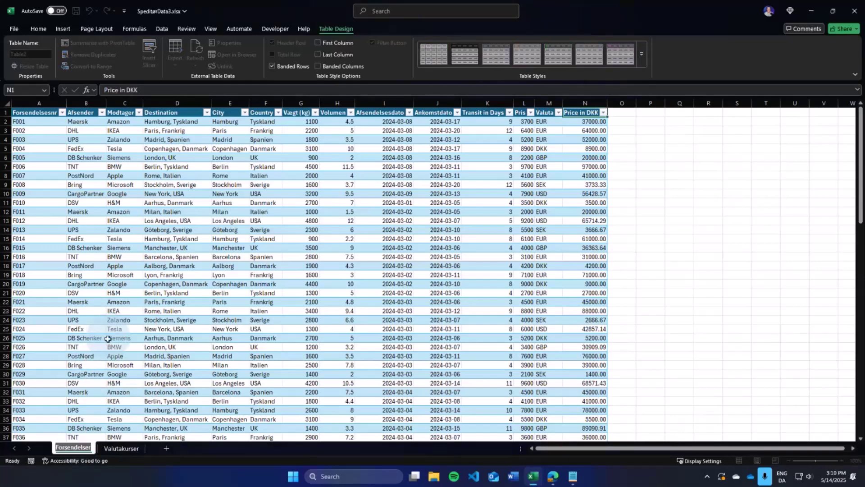
Switch to the Copilot chat, complete the prompt with the sheet name Forsendelser and send it
click(553, 477)
key(ctrl+v)
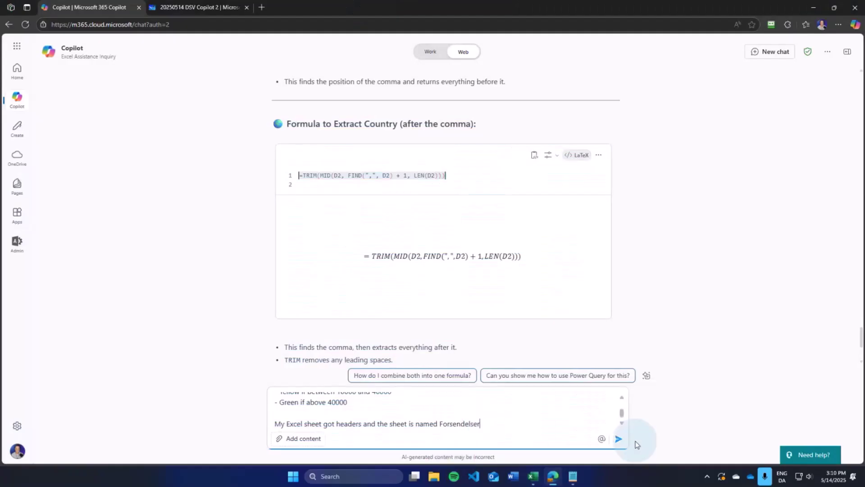
click(619, 438)
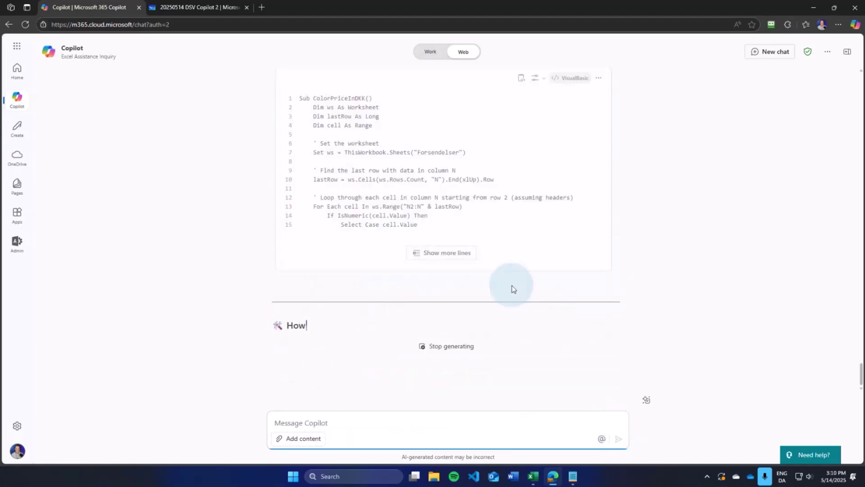
Expand the generated ColorPriceInDKK VBA code, review its comment and setup lines, and copy the whole code
scroll(493, 257, up, 2)
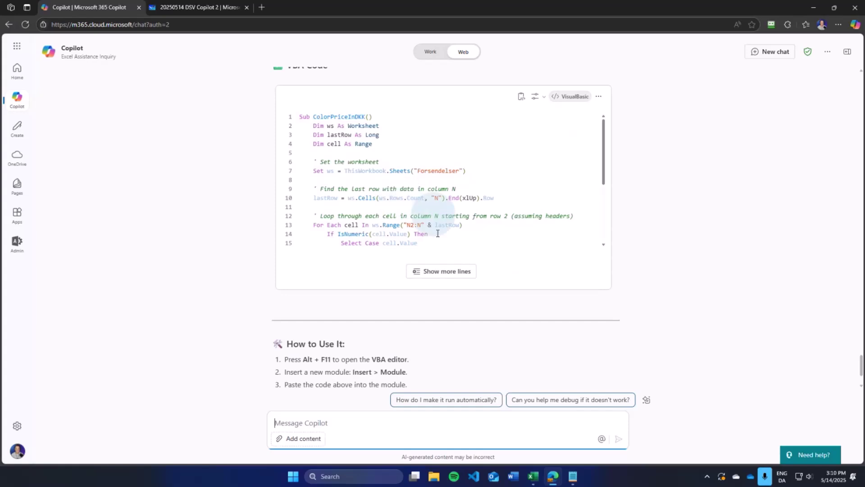
click(441, 271)
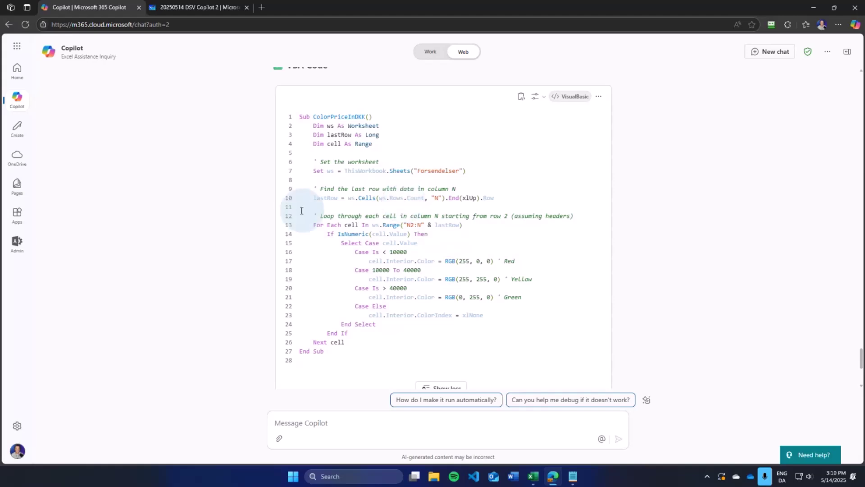
drag(312, 216, 552, 219)
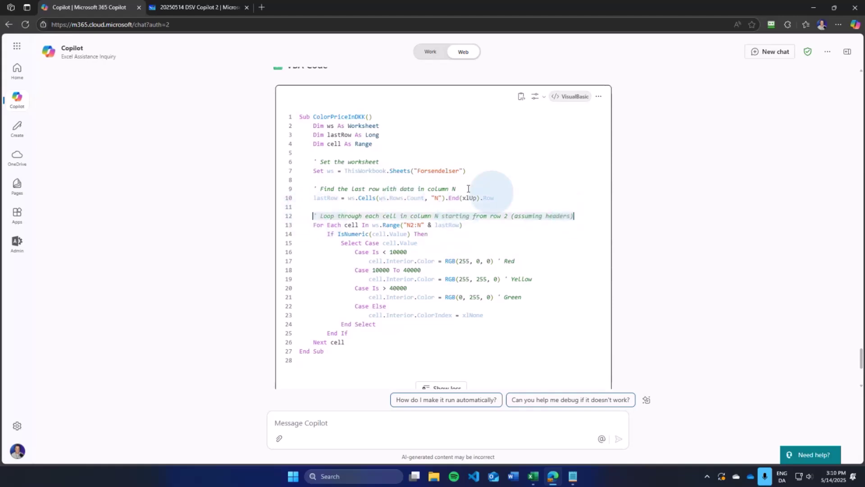
drag(460, 189, 381, 127)
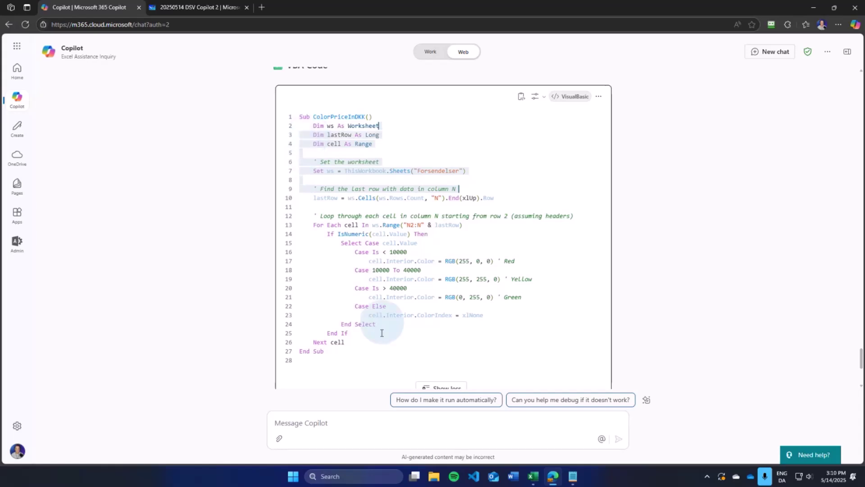
click(356, 421)
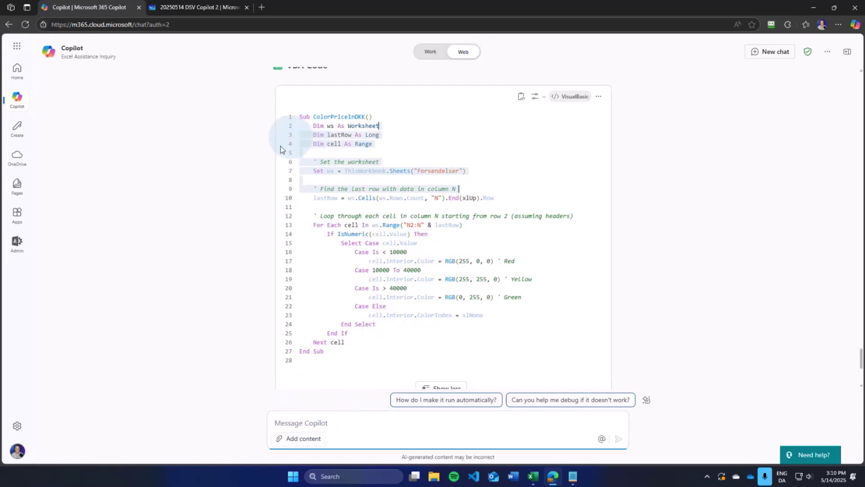
click(522, 96)
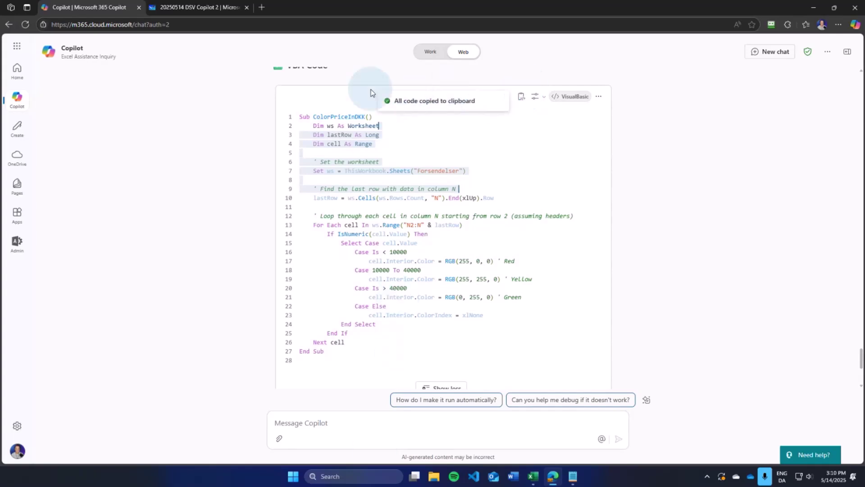
Switch to Excel and open the Visual Basic editor for SpeditørData3.xlsx
click(534, 476)
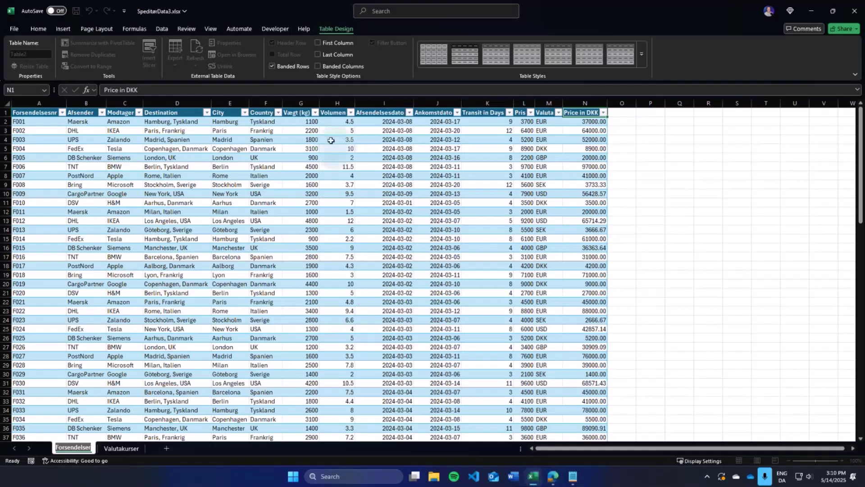
click(280, 28)
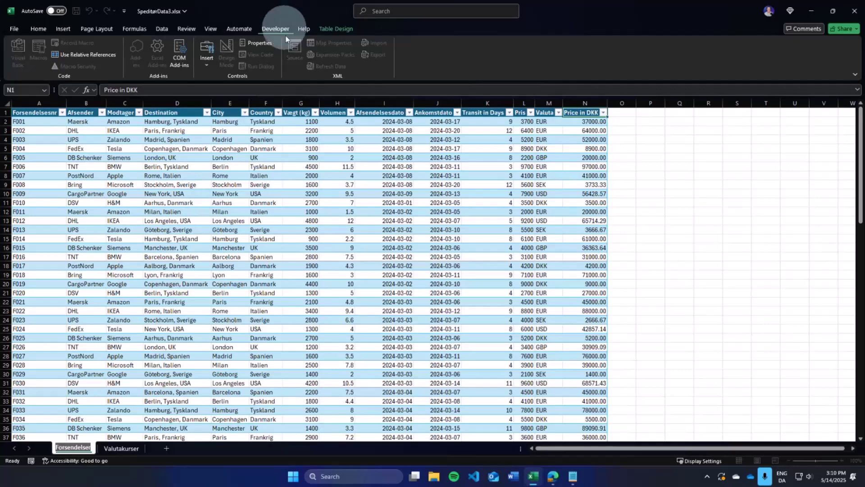
click(286, 175)
click(17, 63)
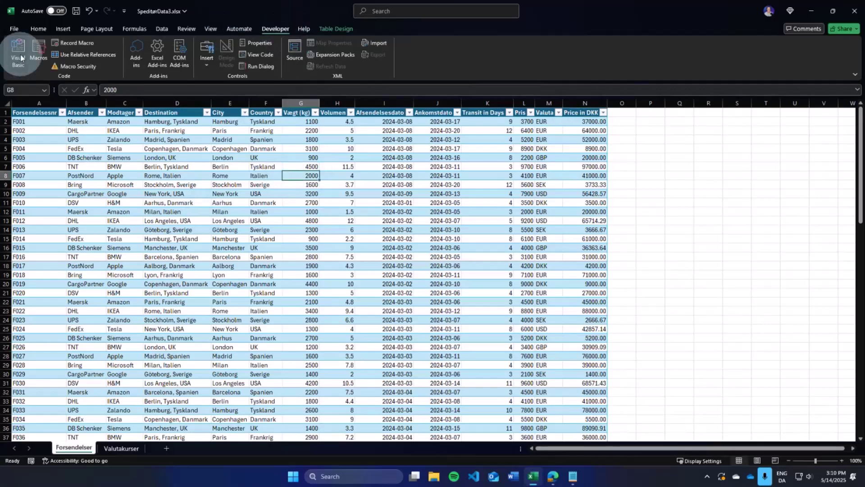
Insert a new module in the workbook's VBA project and paste the copied ColorPriceInDKK code into it
right_click(422, 215)
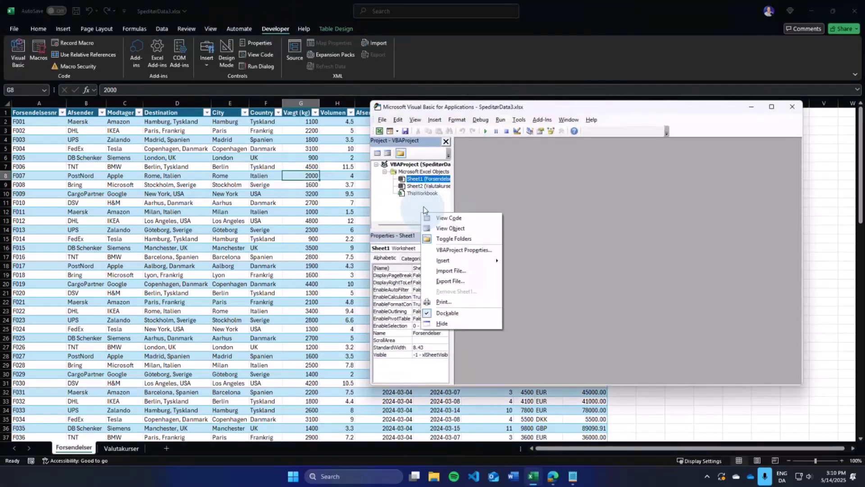
mouse_move(492, 261)
click(527, 272)
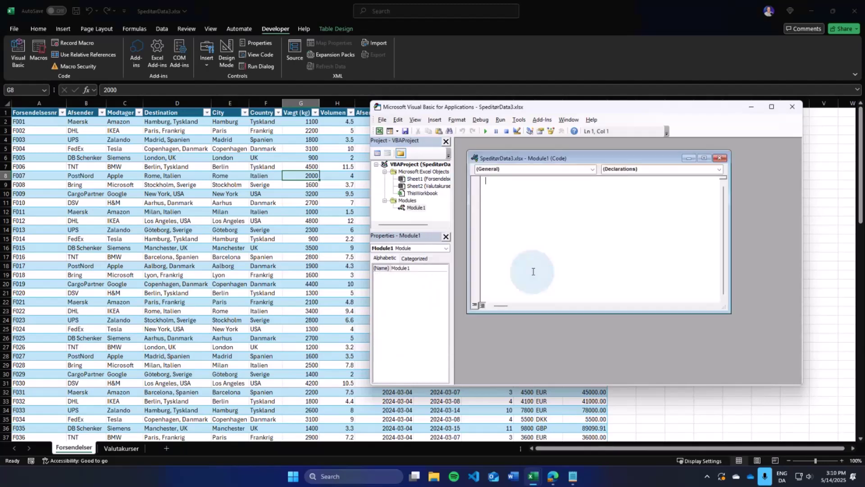
key(ctrl+v)
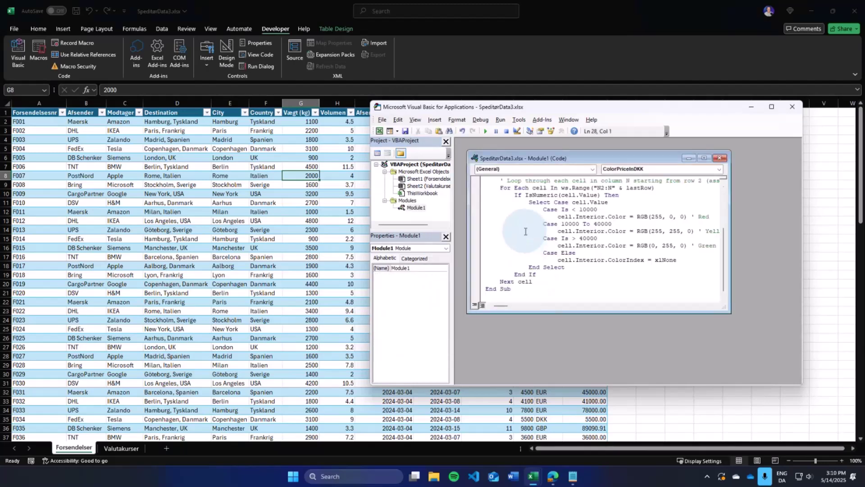
Uncover the Price in DKK column, run the ColorPriceInDKK macro and close the Visual Basic editor
drag(560, 105, 244, 109)
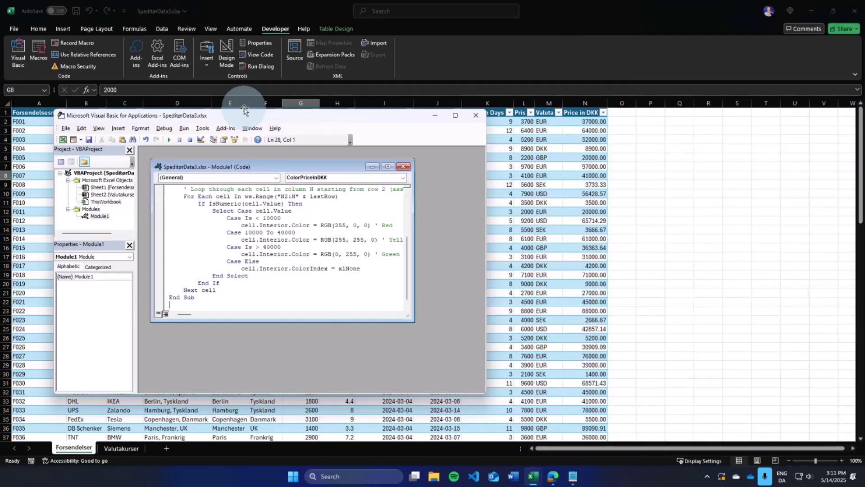
click(169, 139)
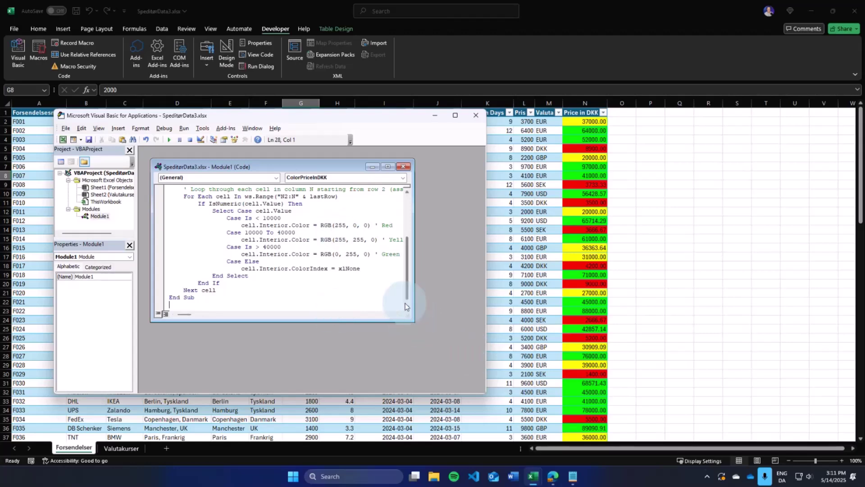
mouse_move(408, 297)
mouse_down()
mouse_move(408, 253)
mouse_move(410, 298)
mouse_up()
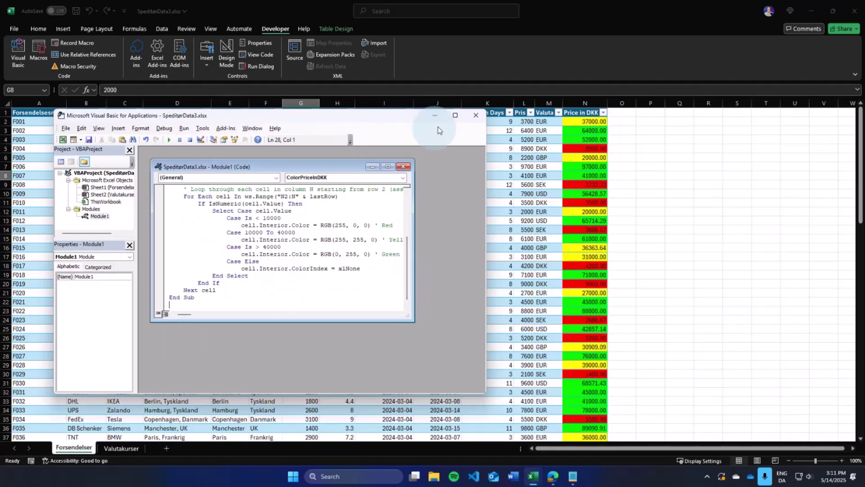
click(477, 116)
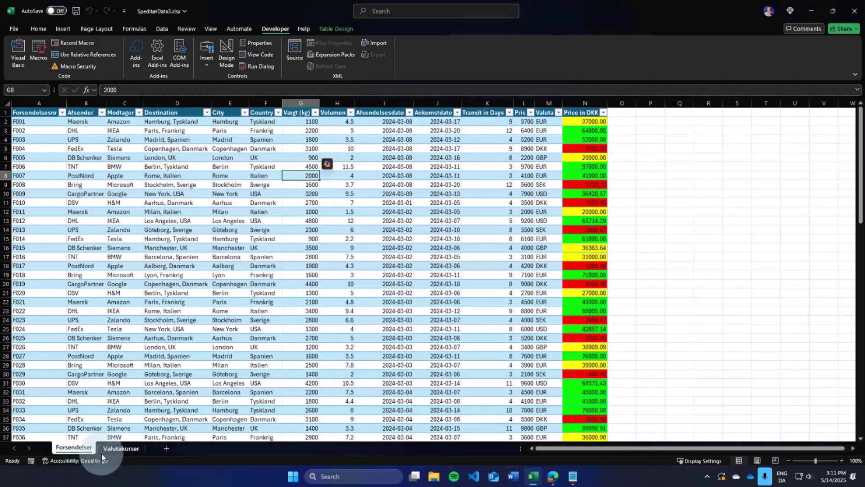
Examine the Price in DKK formula and its inputs in row 2, and the Kurs values on the Valutakurser sheet
click(591, 124)
key(Left)
key(Left)
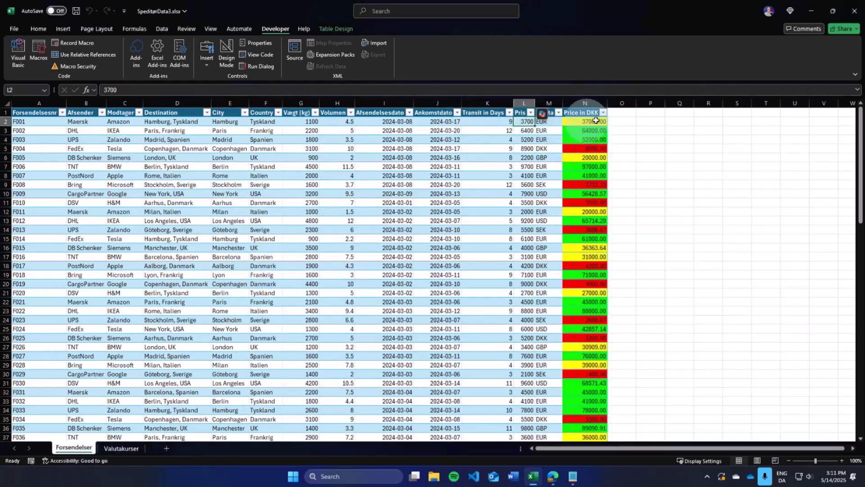
click(586, 119)
key(Left)
key(Left)
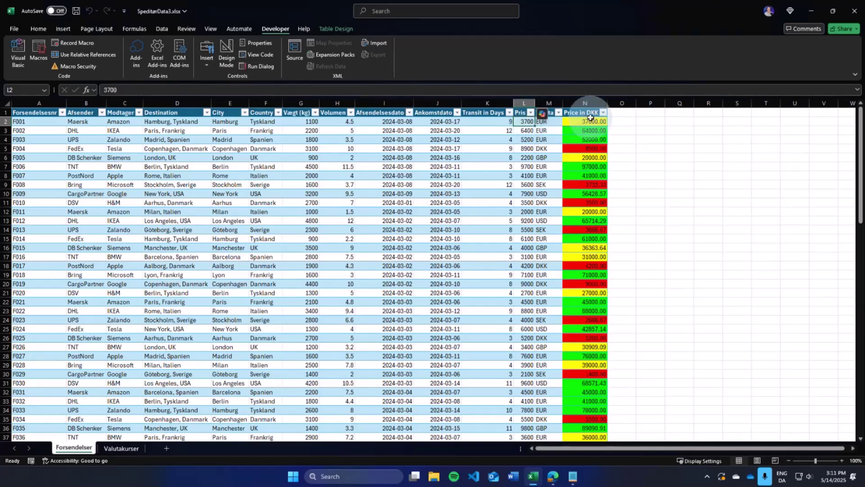
click(585, 122)
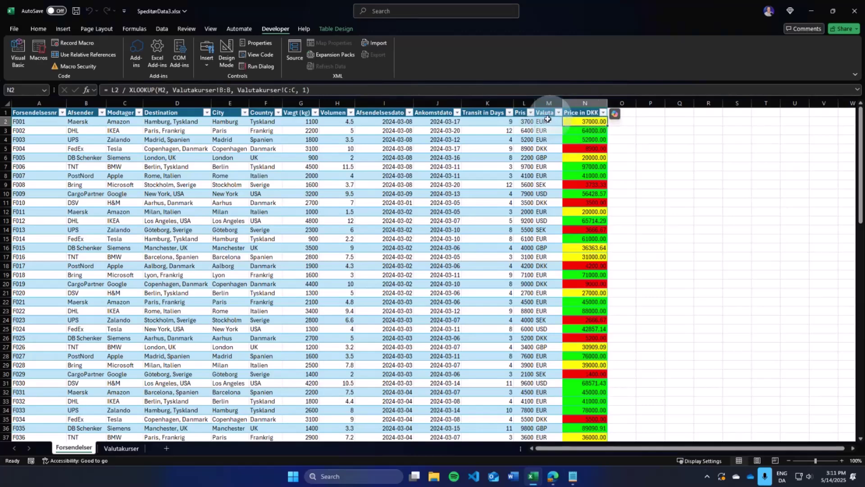
click(122, 448)
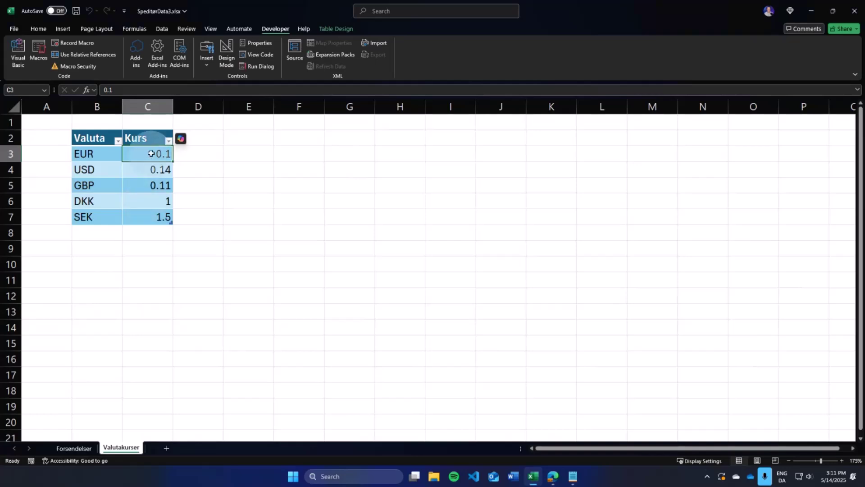
drag(149, 154, 141, 218)
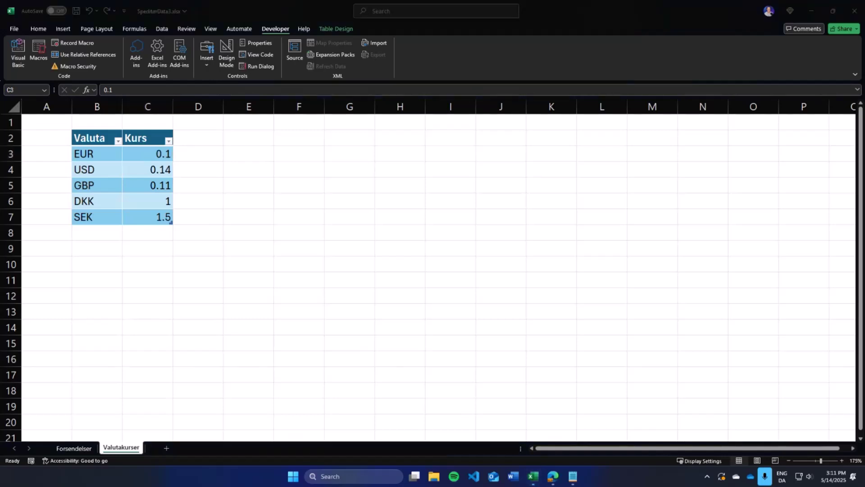
Bring up the FreecurrencyAPI Request Playground beside the rates table and set the base currency to DKK
drag(9, 135, 707, 99)
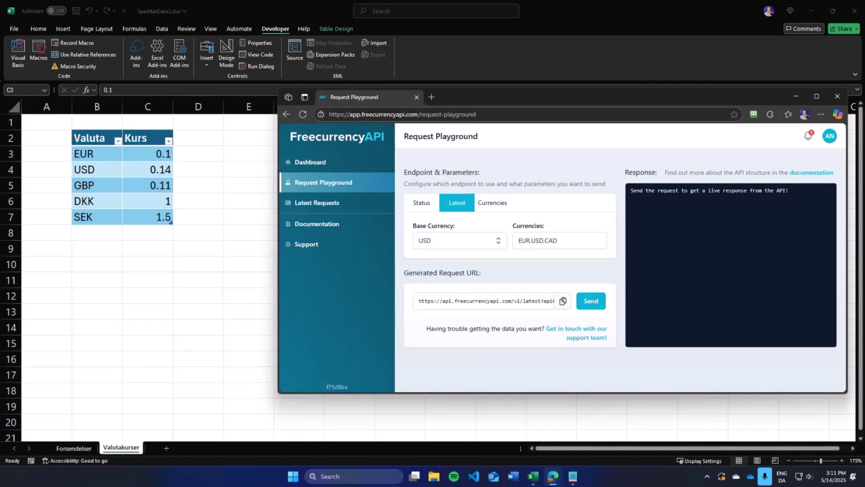
click(451, 242)
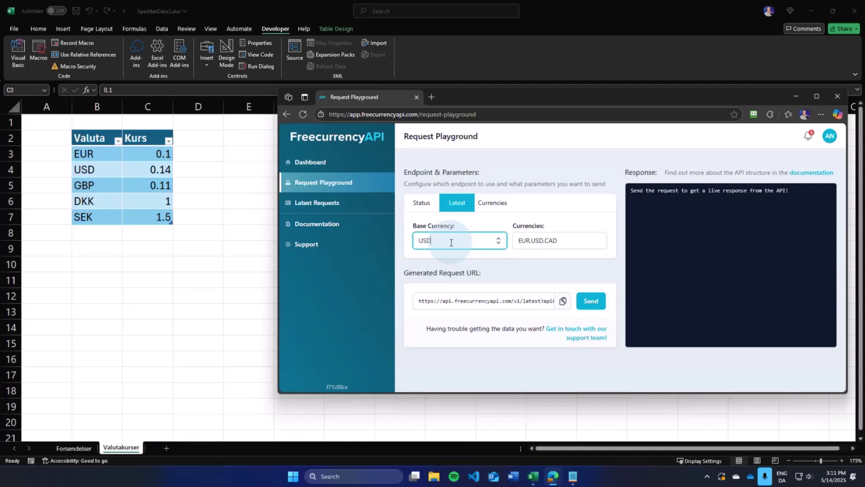
click(499, 242)
scroll(456, 315, down, 2)
click(456, 314)
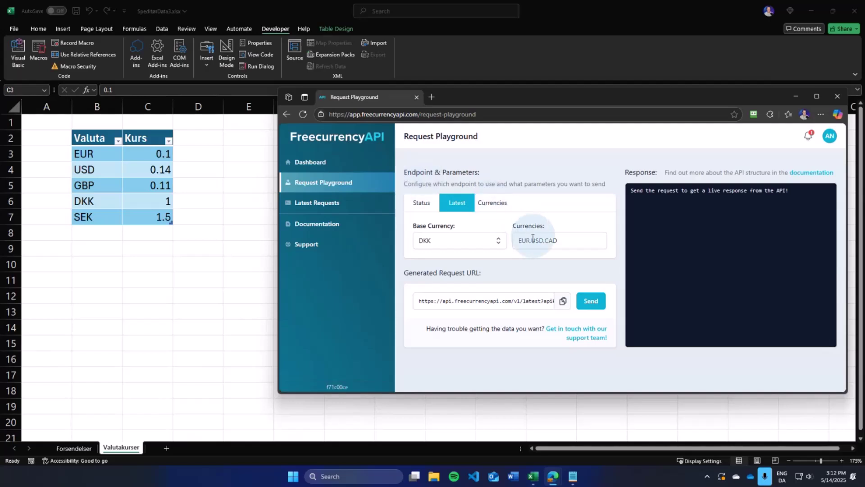
Replace CAD in the requested currencies so the list reads EUR,USD,GBP,SEK
drag(558, 243, 546, 243)
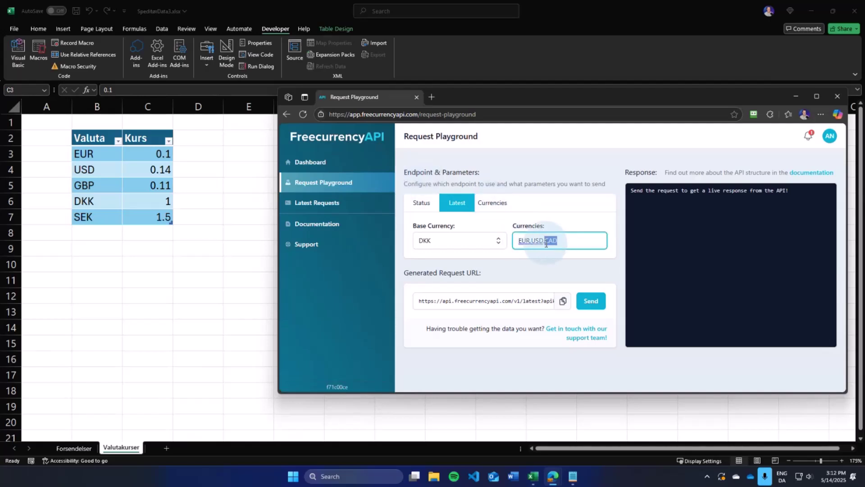
text(GBP)
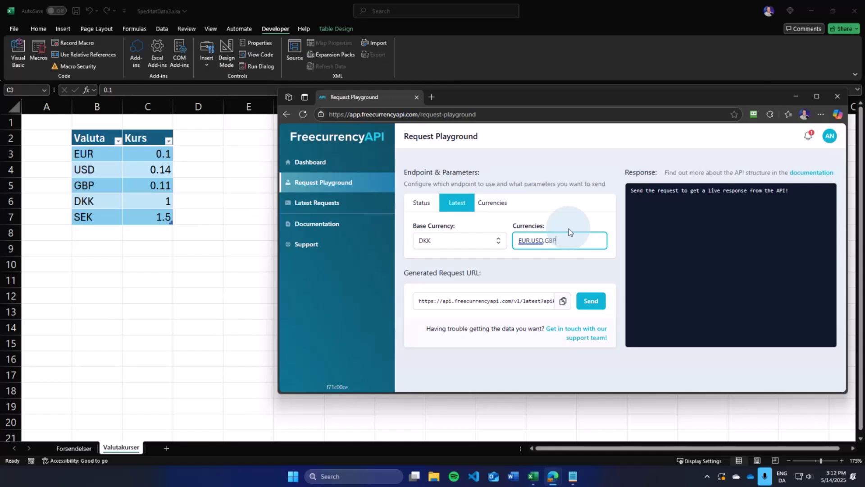
text(,SEK)
Send the latest-rates request and copy the generated request URL
click(500, 300)
click(591, 301)
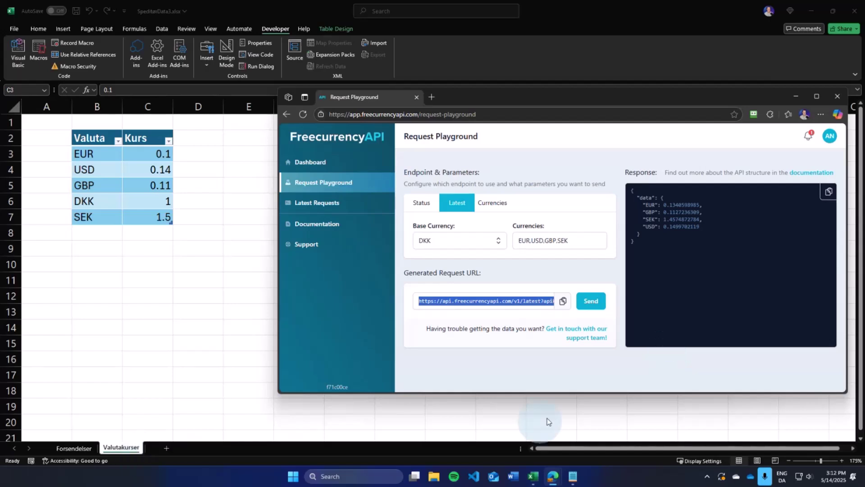
click(590, 300)
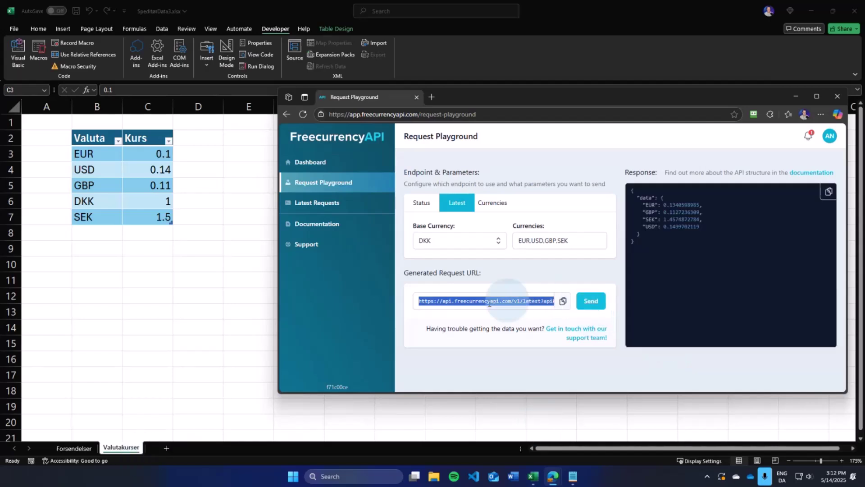
click(563, 302)
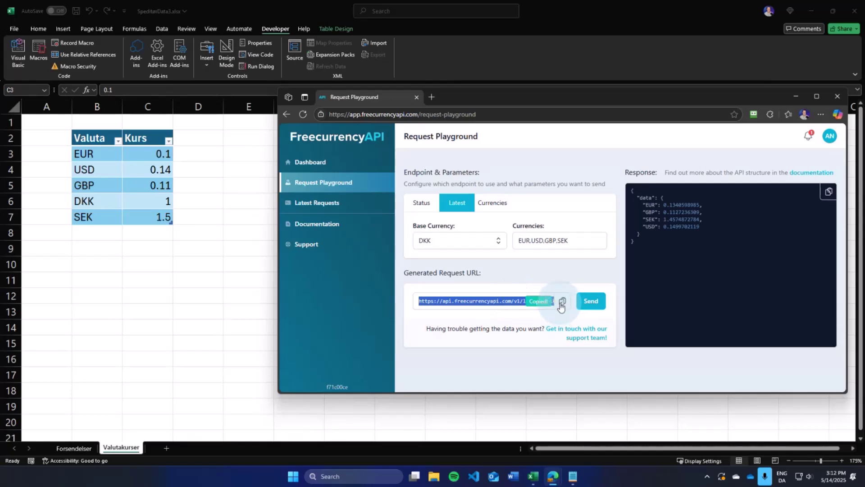
Switch to the Copilot chat, start the prompt "Create an OfficeScript that calls this API:" and paste the request URL containing the API key
mouse_move(553, 476)
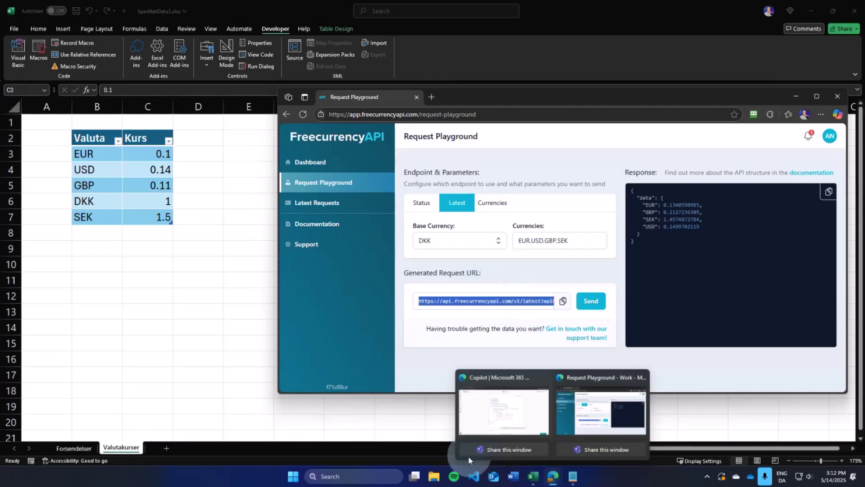
click(500, 410)
click(398, 419)
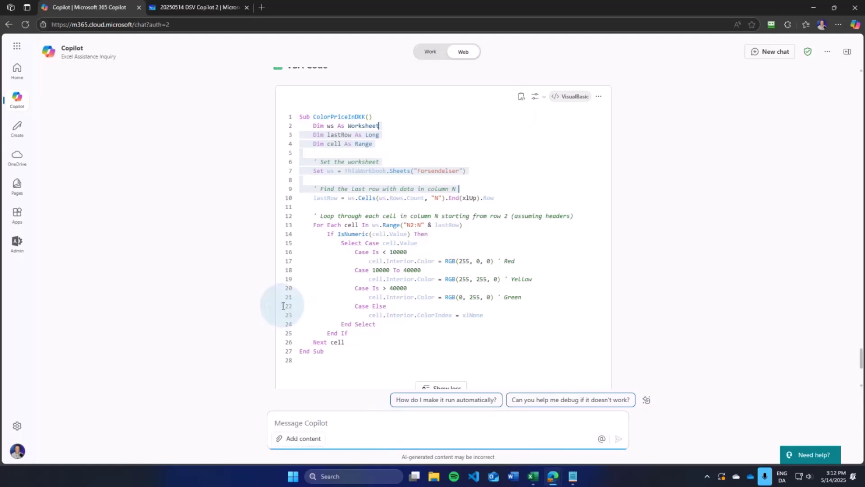
text(Create an Office)
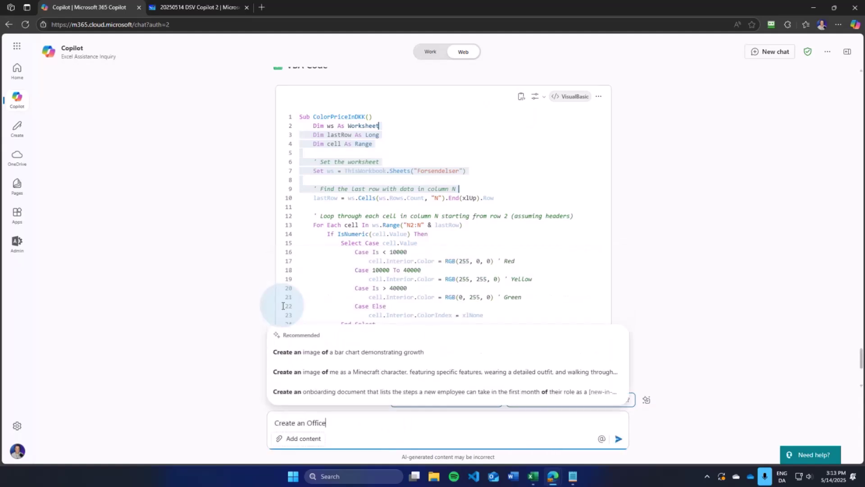
text(Script that calls th)
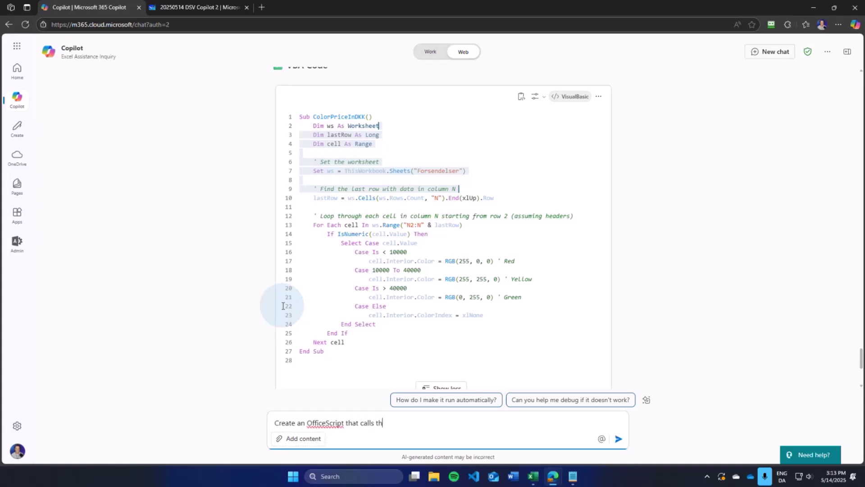
text(is API:)
key(ctrl+v)
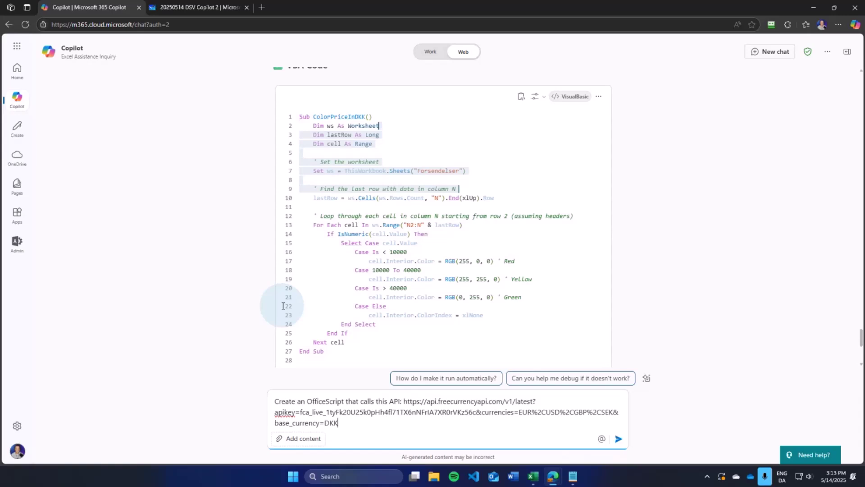
Add "The response comes in this format:" to the prompt, followed by the JSON response copied from the Request Playground
key(shift+Return)
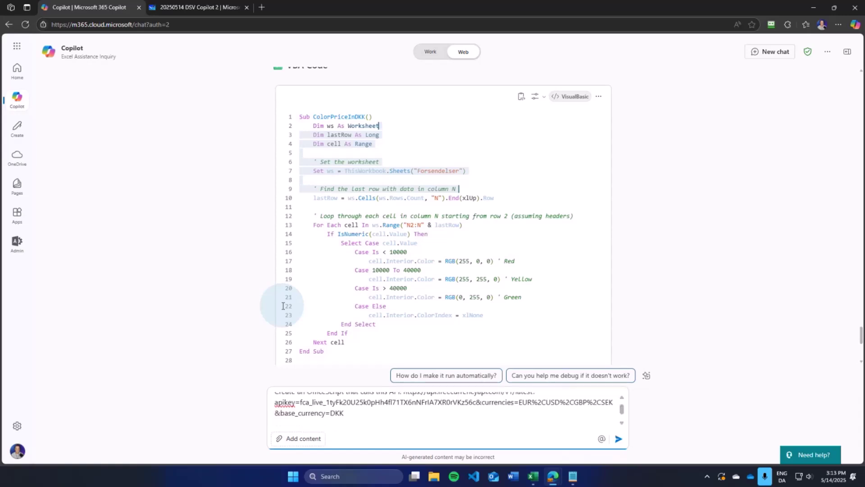
key(shift+Return)
text(The respons)
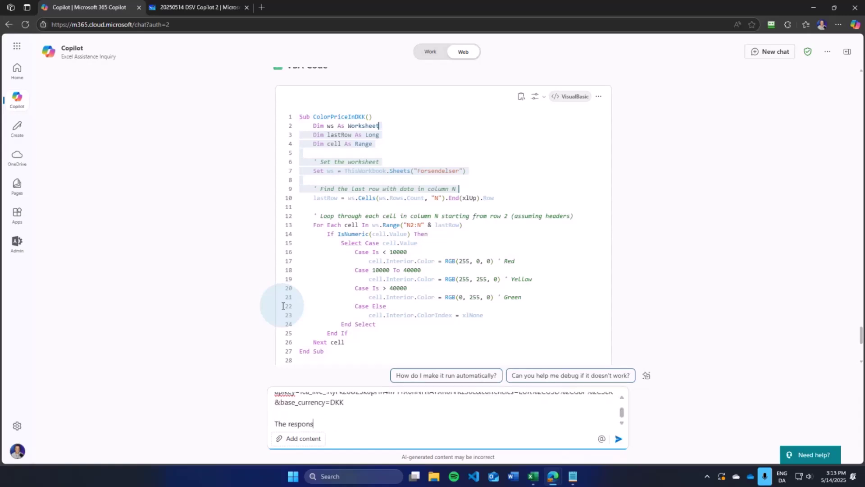
text(e comes in this format:)
mouse_move(559, 483)
click(575, 437)
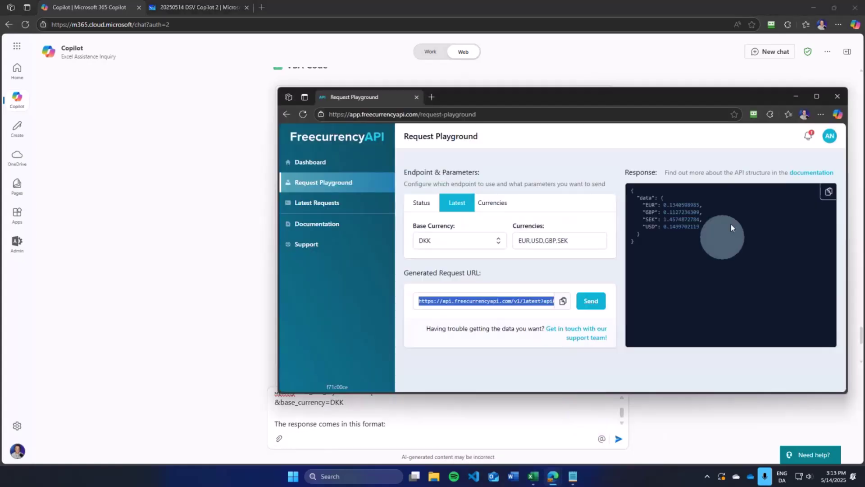
click(829, 191)
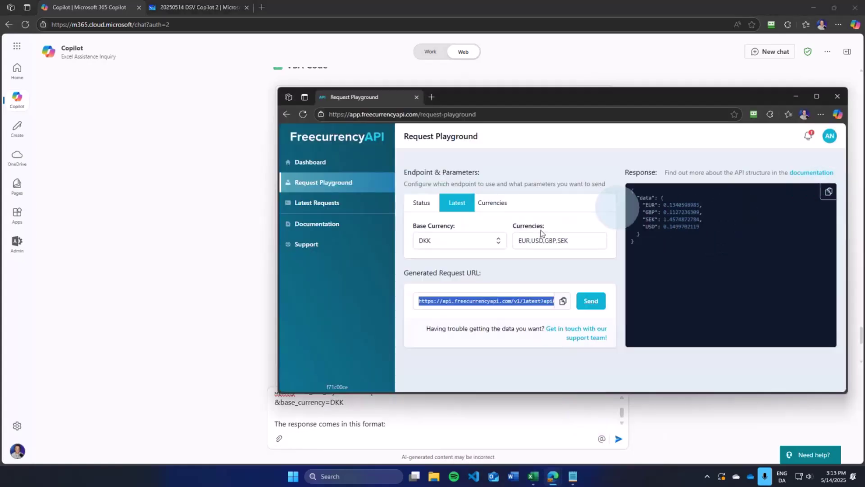
click(408, 423)
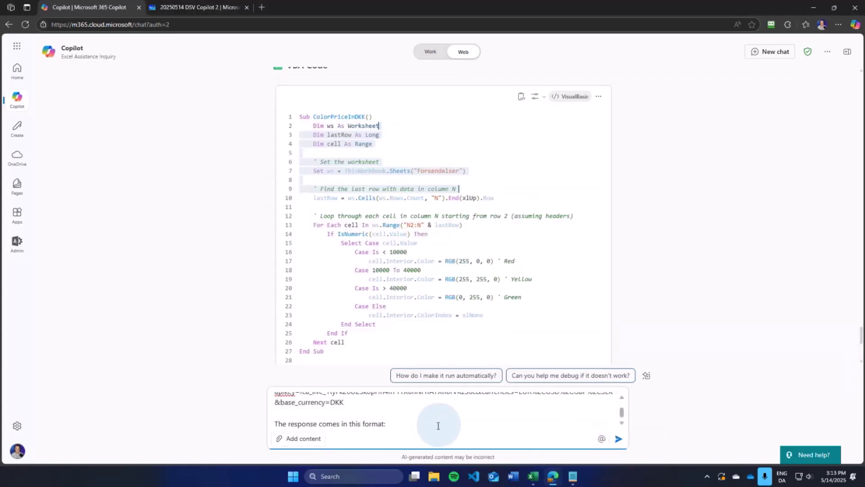
key(shift+Return)
key(ctrl+v)
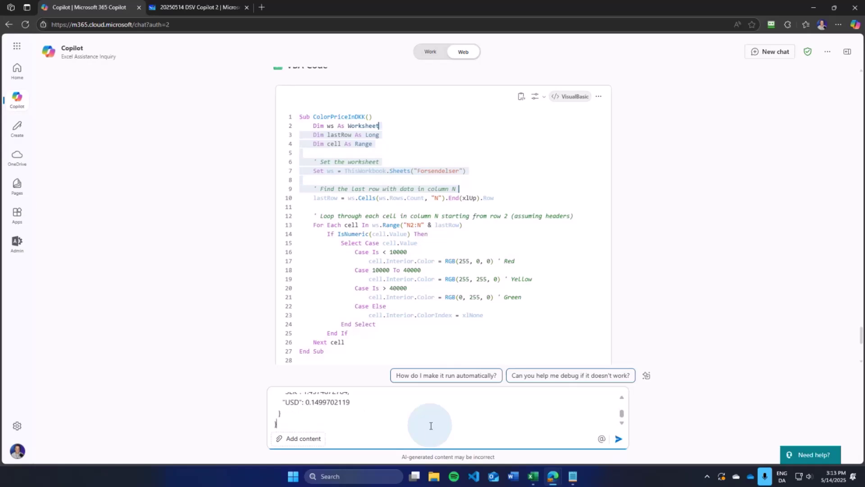
Add "All values needs to be returned to the 'Valutakurser' sheet:" with a first line sending the value for key EUR to C3
key(shift+Return)
key(shift+Return)
text(All values need)
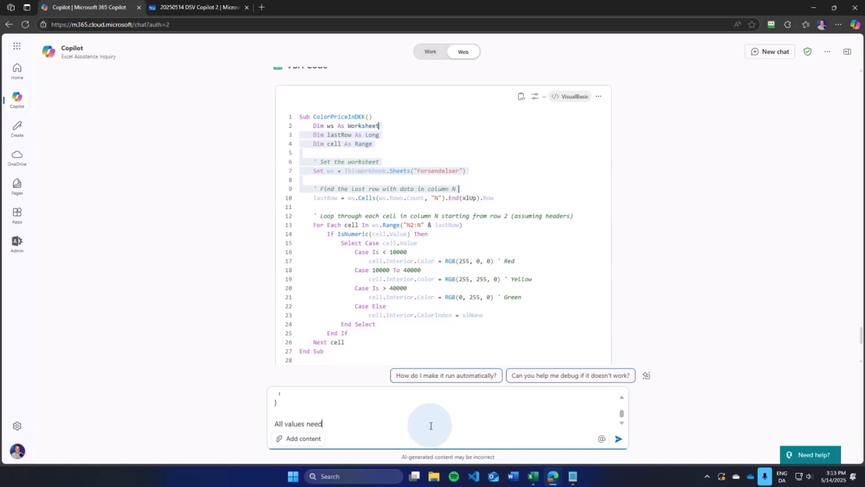
text(s to be retuned to the 'Valur)
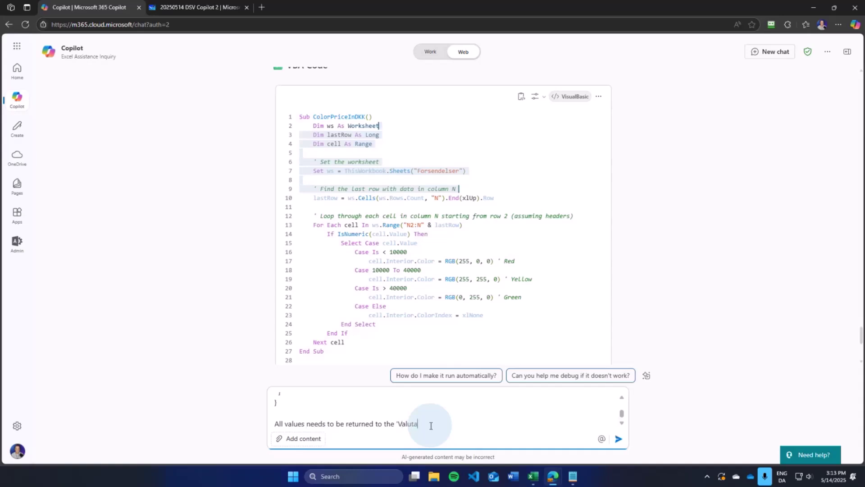
text(akurser' sheet:)
key(shift+Return)
text(- )
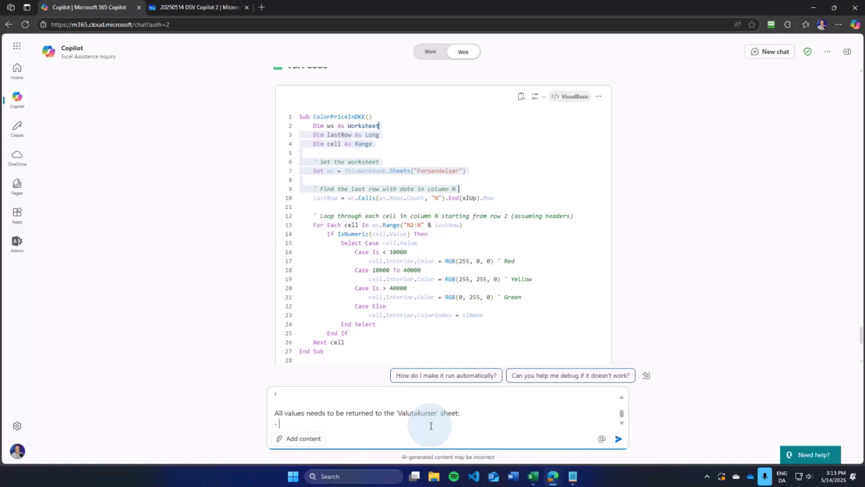
text(The value for the key EU)
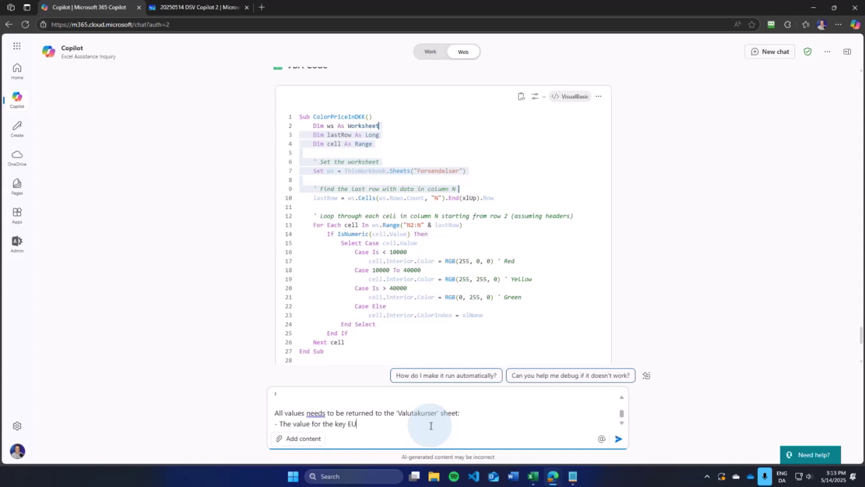
text(R goes to C3)
key(shift+Return)
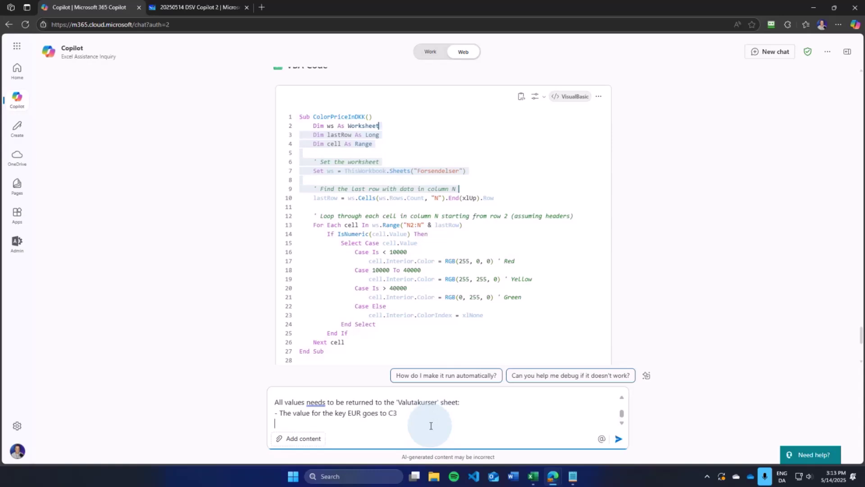
Add lines sending the values for USD to C4, GBP to C5 and SEK to C7, and submit the prompt
text(- The value for the key USD goes to C4)
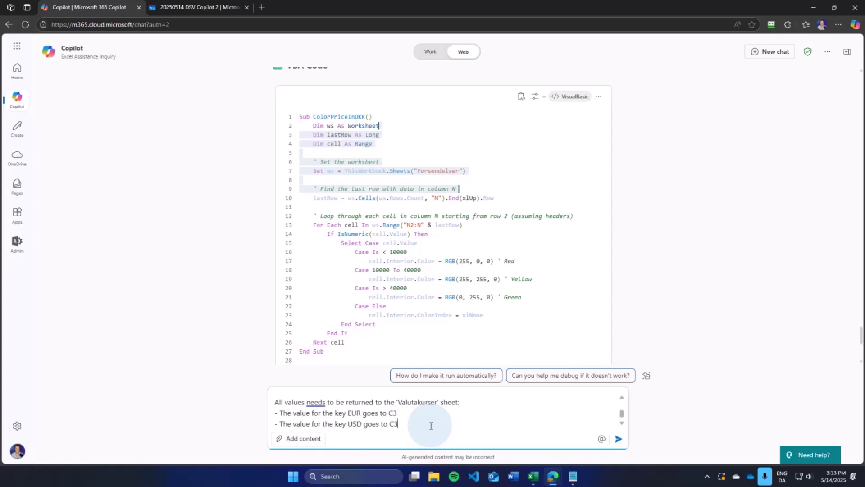
key(shift+Return)
text(- T)
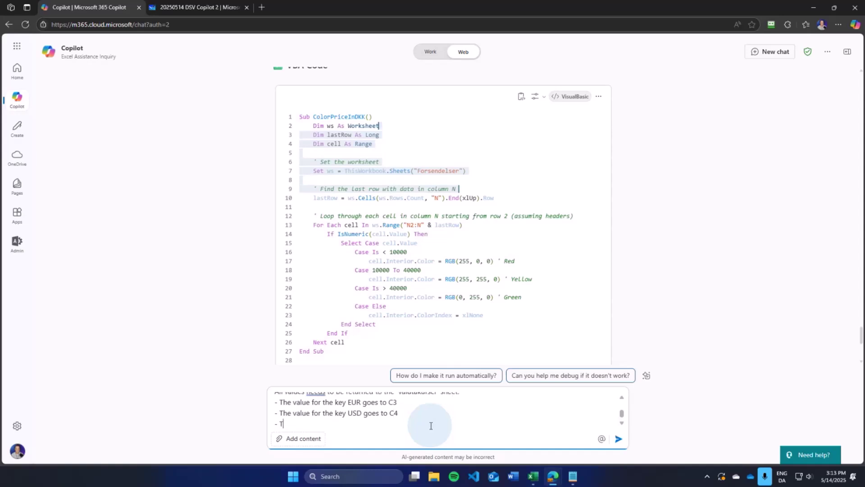
text(he balue for the key GBP goes to C5)
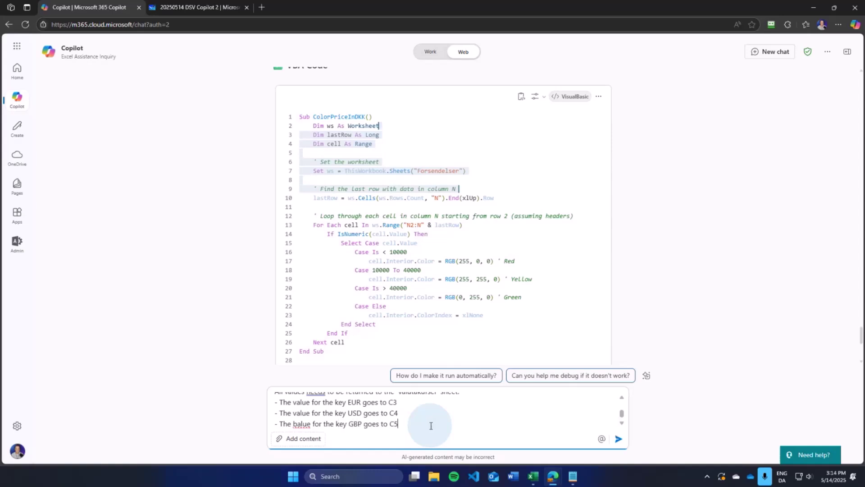
key(shift+Return)
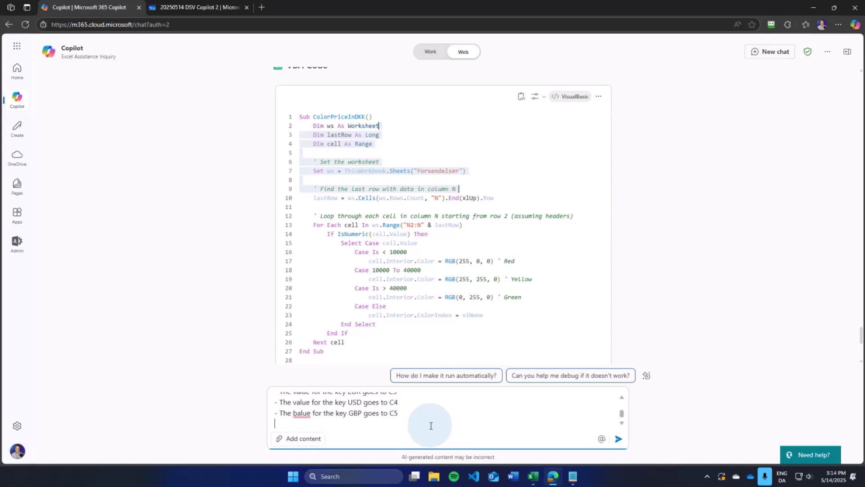
right_click(297, 412)
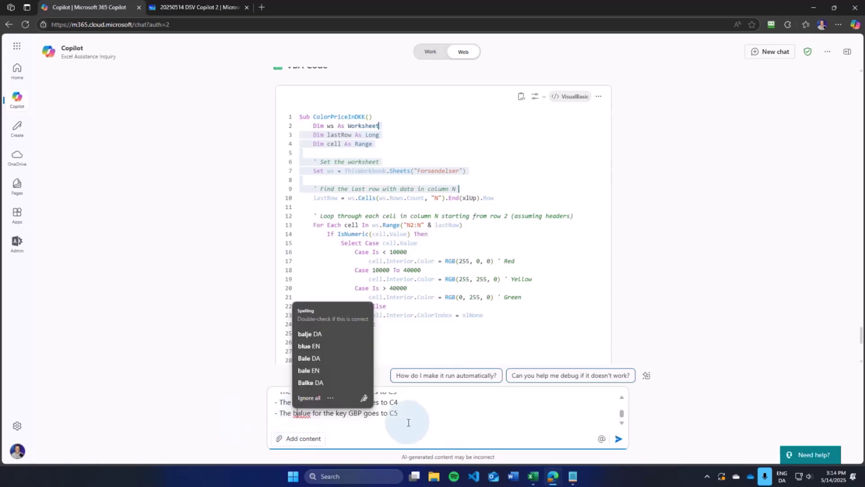
key(BackSpace)
text(v)
click(324, 421)
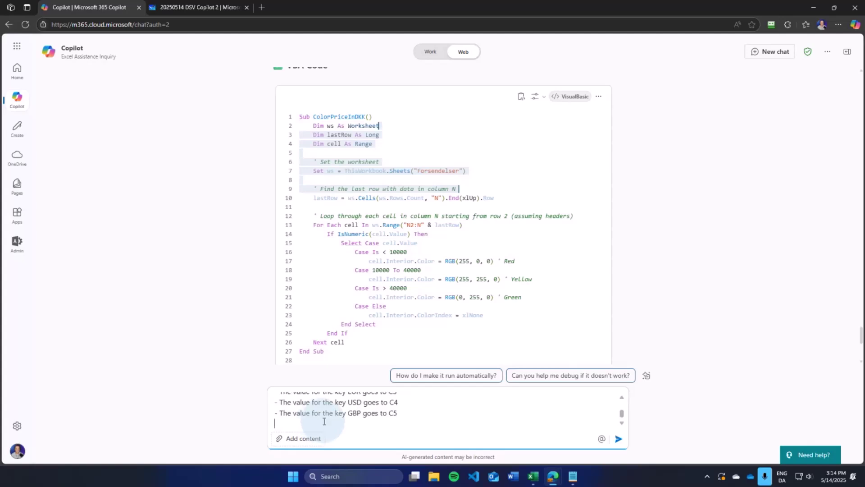
text(- The value for the key SEK goes to C7)
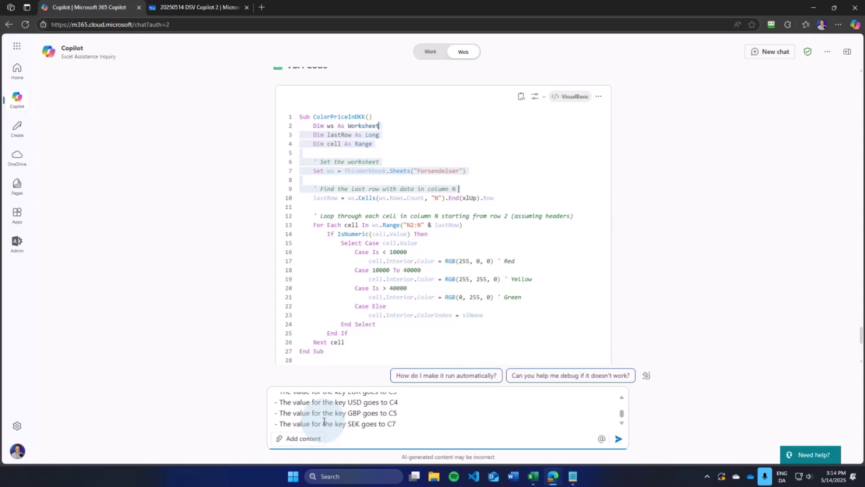
key(Return)
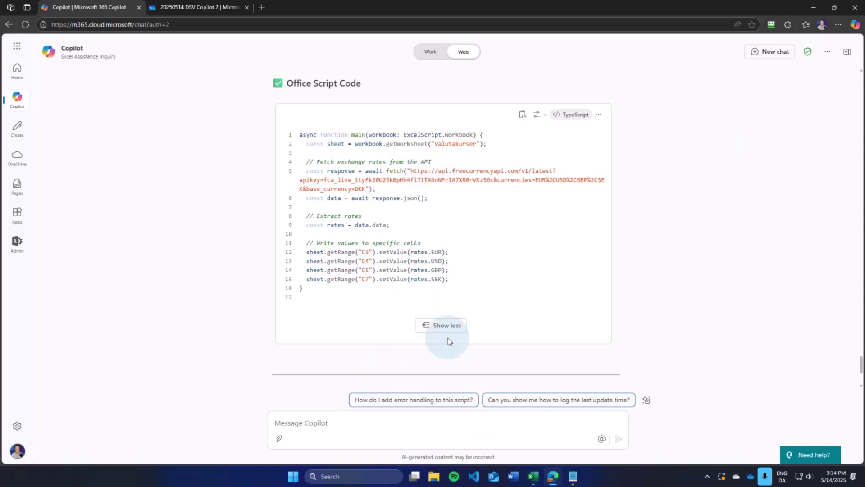
Copy the generated Office Script, switch to Excel and clear the Kurs values for EUR, USD, GBP and SEK
click(523, 114)
click(534, 475)
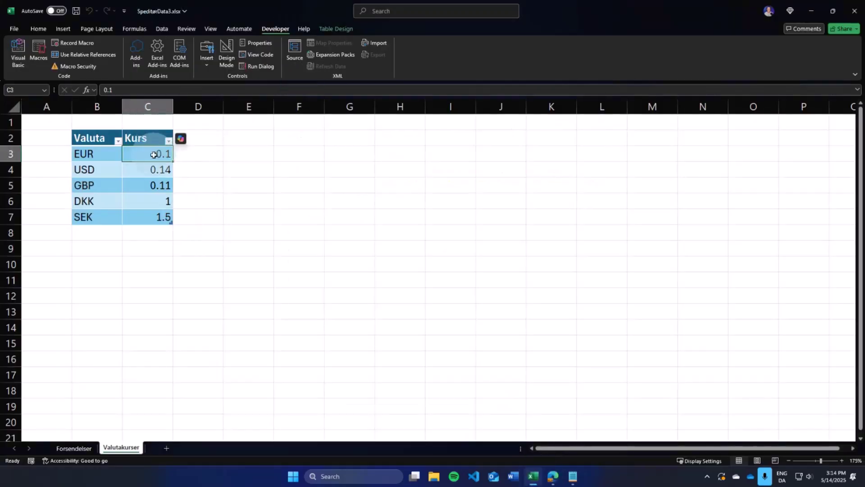
drag(144, 154, 152, 189)
key(Delete)
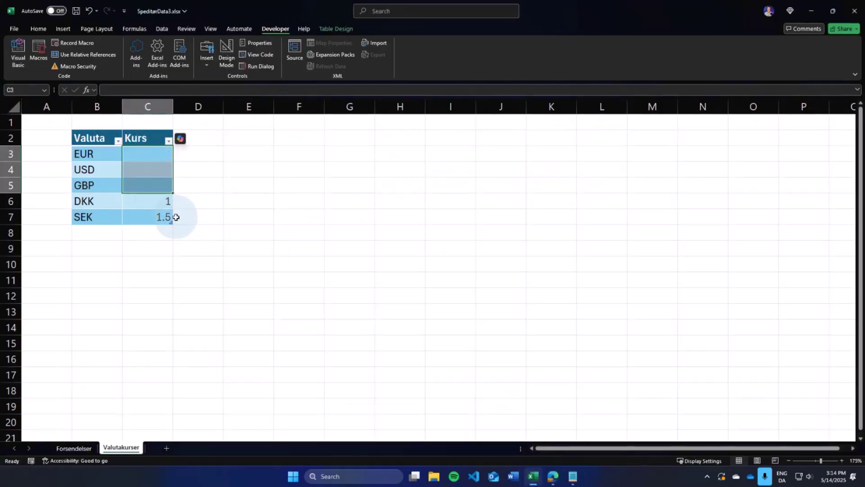
click(167, 218)
key(Delete)
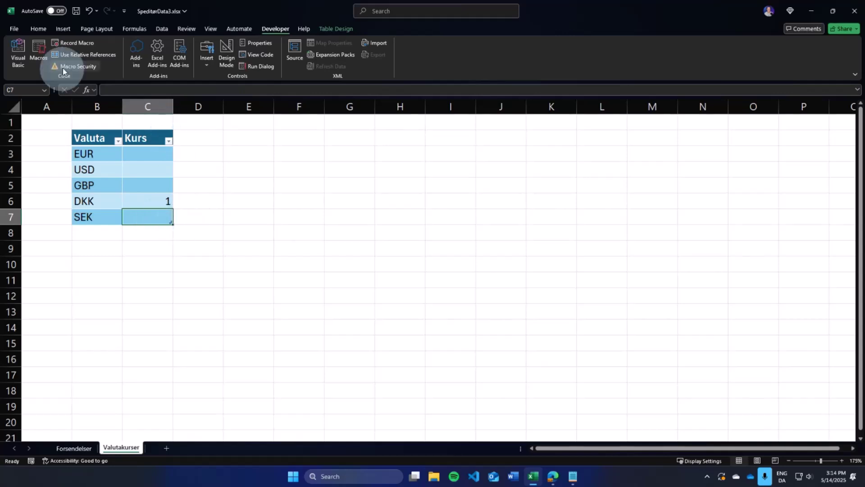
Create a new Office Script, replace its default code with the copied script containing the API key, and run it
click(240, 28)
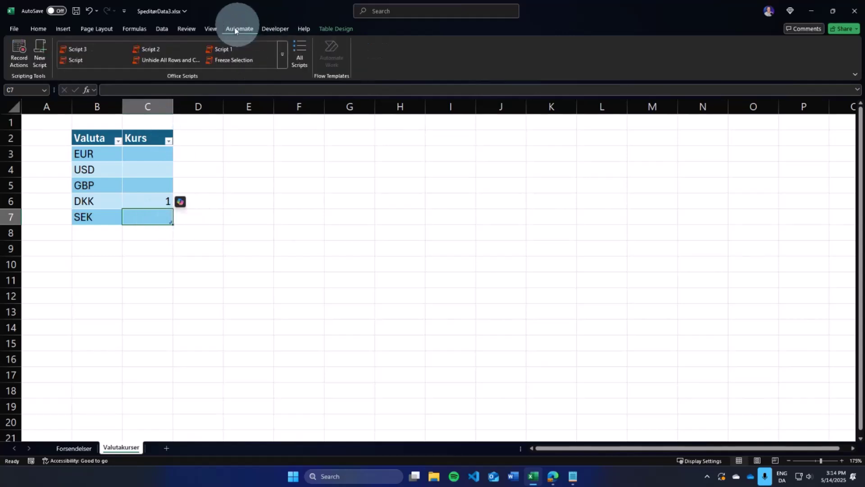
click(39, 54)
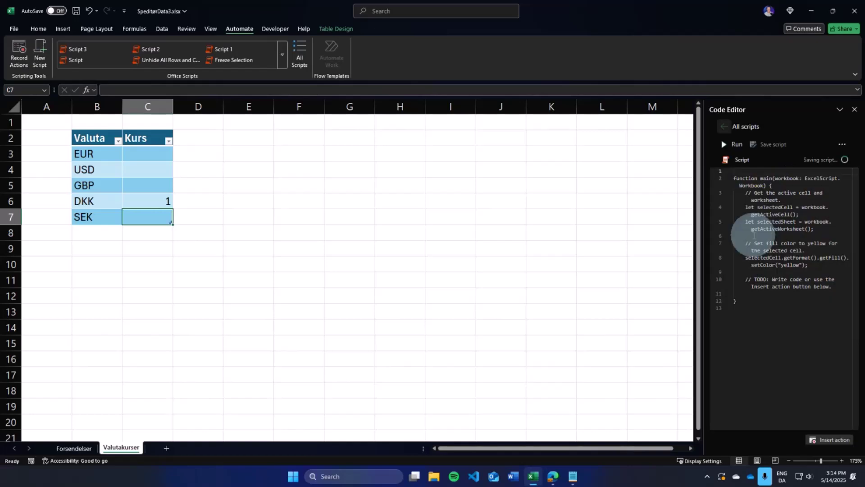
key(ctrl+a)
key(ctrl+a)
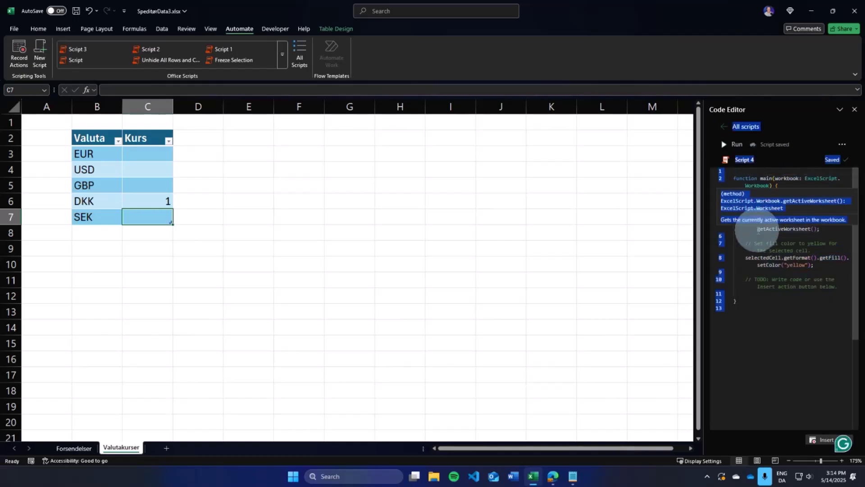
click(772, 240)
key(ctrl+a)
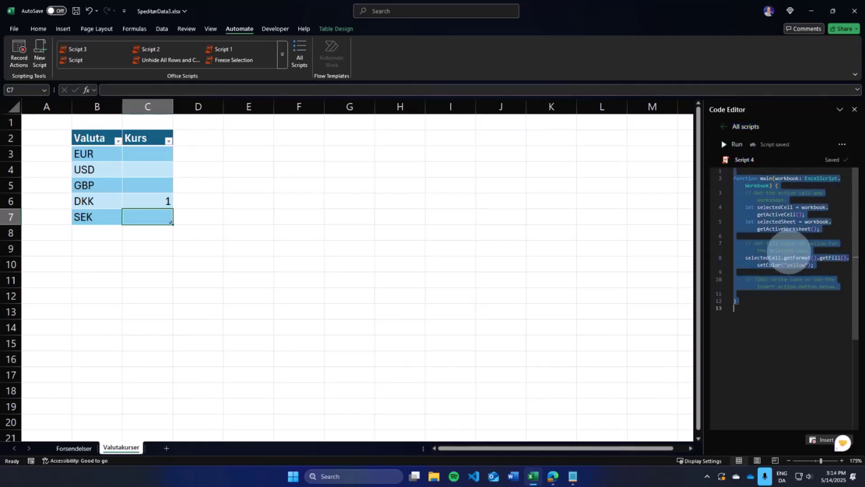
key(Delete)
key(ctrl+v)
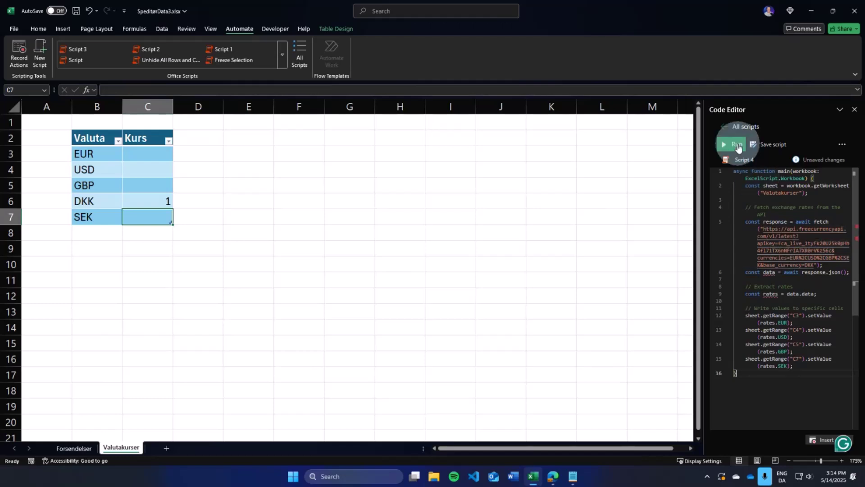
click(732, 143)
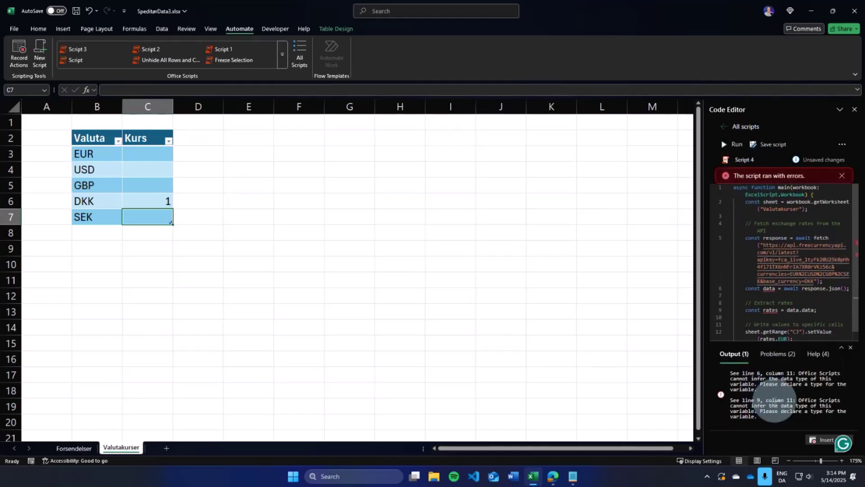
Capture a screenshot of the script's error output, switch to Copilot, and submit it with the prompt "I got this error, fix the script"
key(super+shift+s)
drag(712, 340, 854, 438)
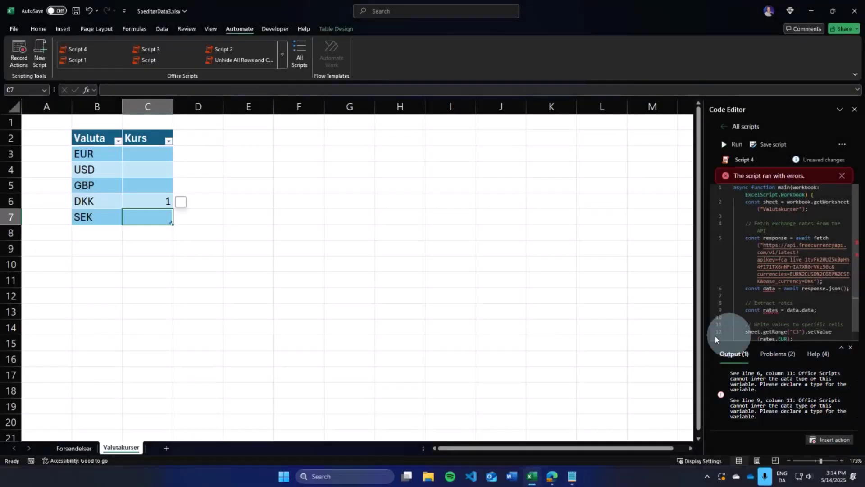
mouse_move(561, 474)
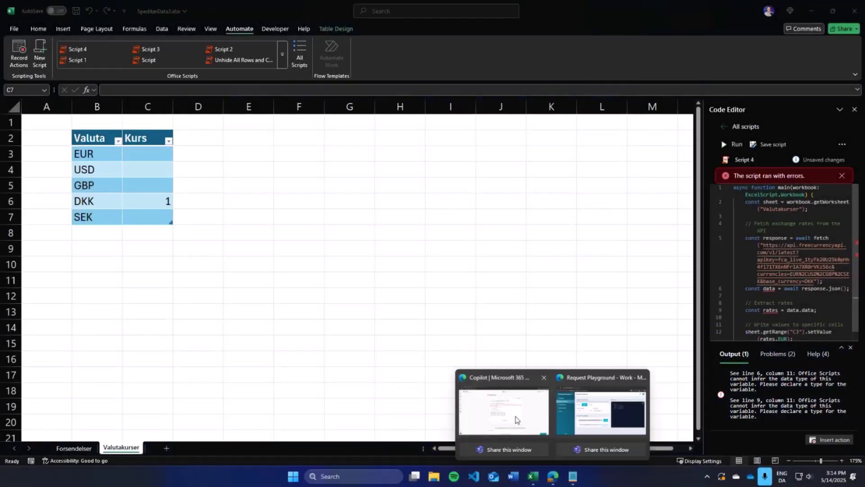
click(469, 401)
text(I got th)
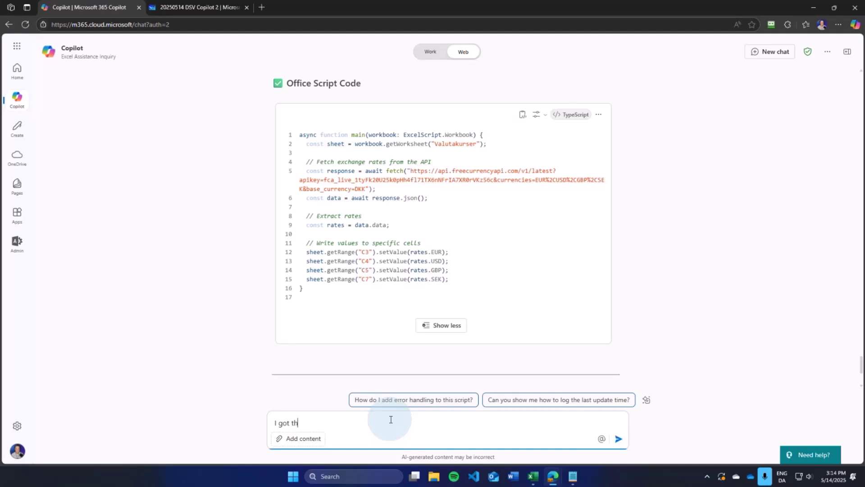
text(is error, fix the script)
key(ctrl+v)
key(Return)
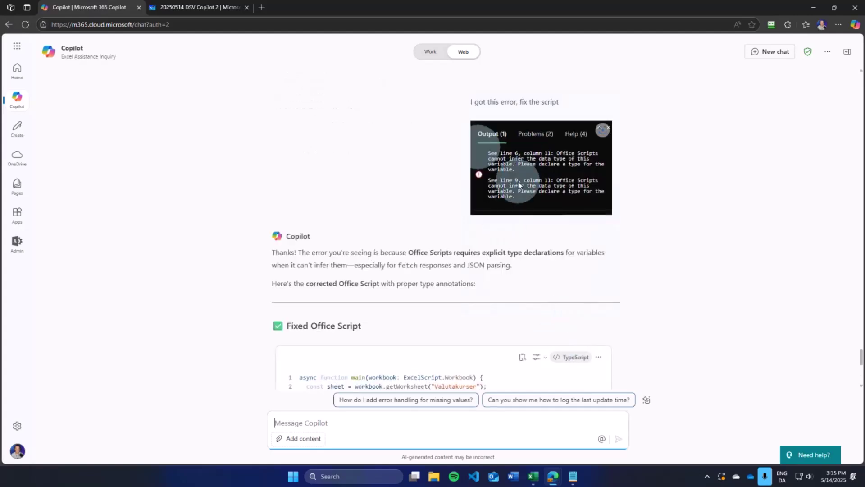
Review the fixed Office Script in Copilot's reply and copy its entire code
scroll(521, 181, down, 2)
scroll(518, 182, down, 3)
click(455, 327)
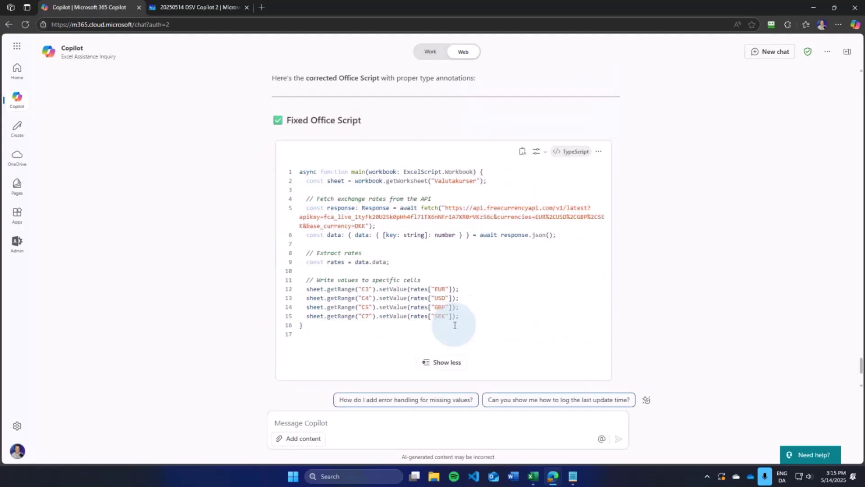
scroll(471, 200, up, 2)
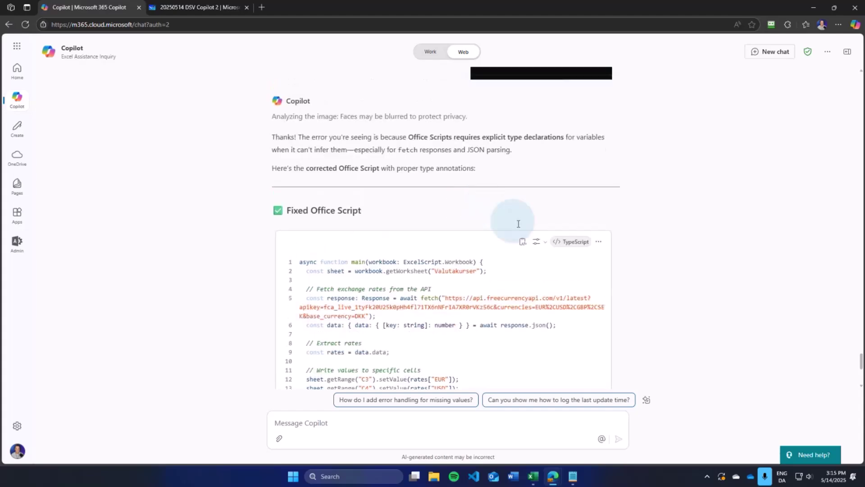
click(523, 241)
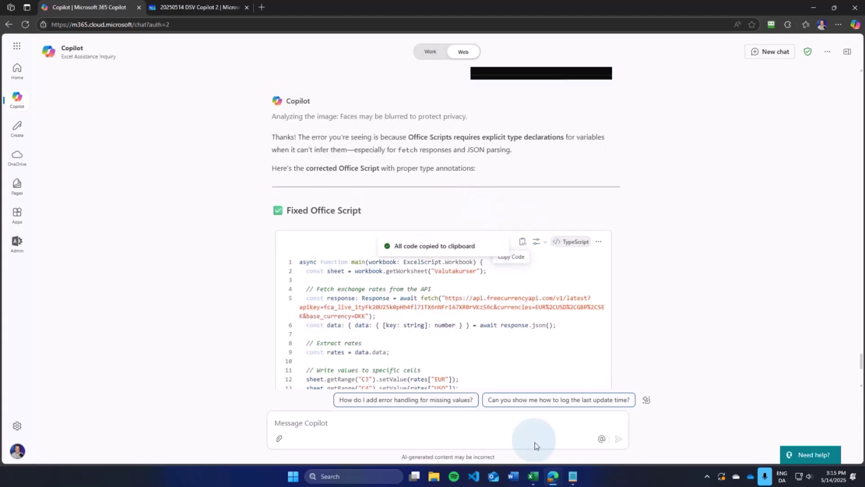
Switch to Excel, replace all code in Script 4 with the copied fixed script containing the API key, and run it
click(533, 476)
click(795, 222)
key(ctrl+a)
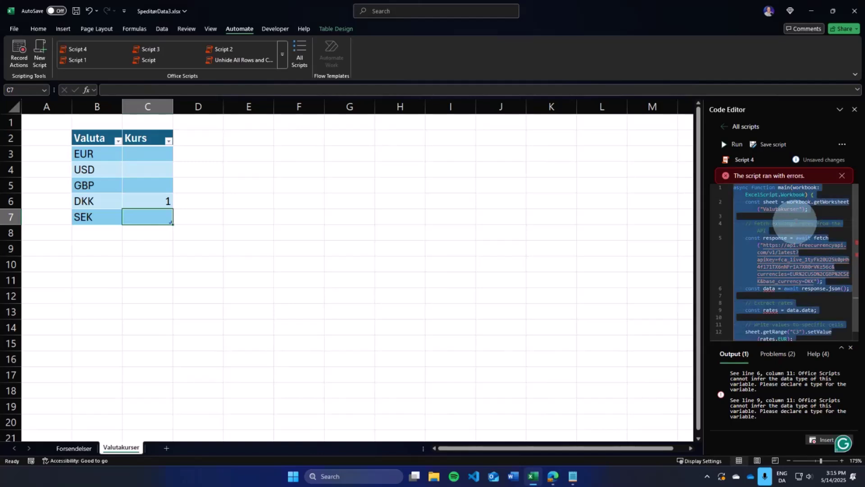
key(Delete)
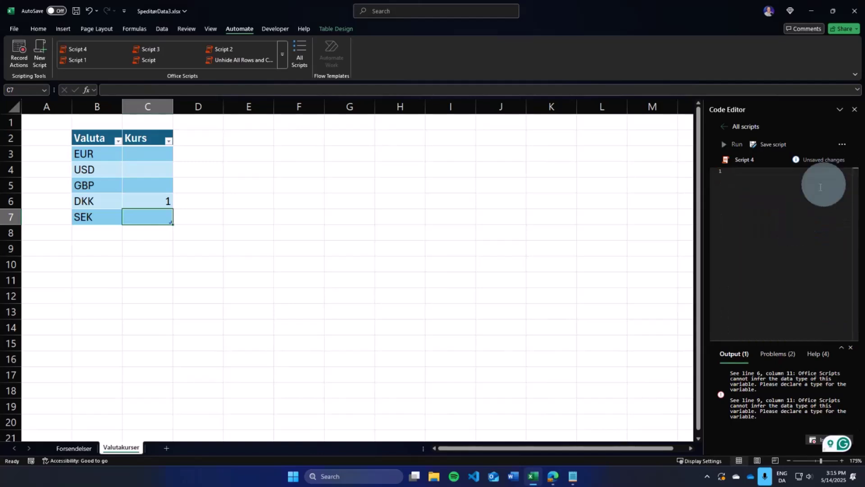
key(ctrl+v)
scroll(775, 218, down, 2)
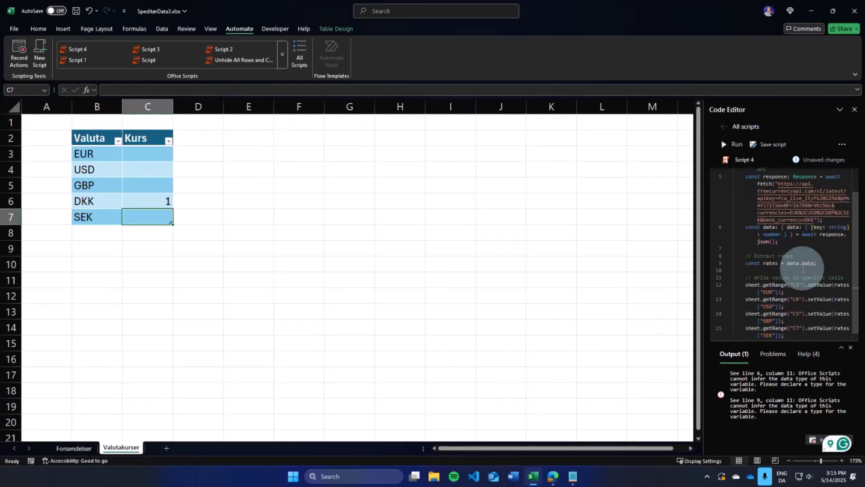
click(739, 142)
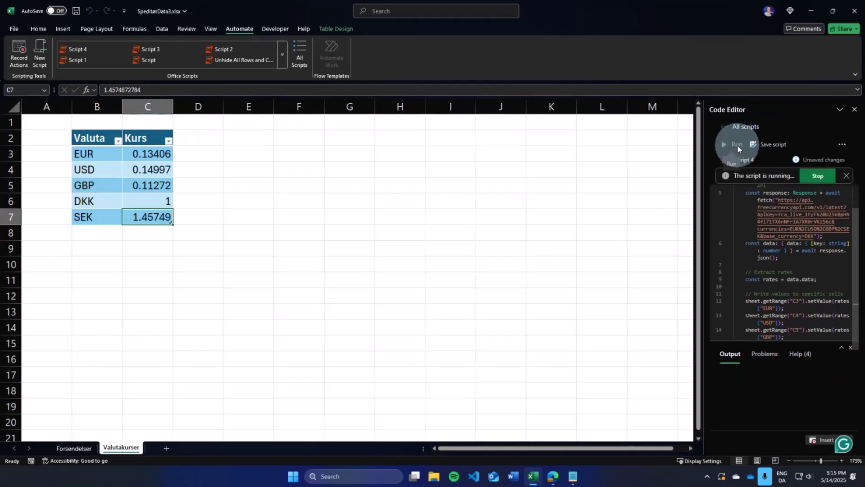
Check the EUR, USD and GBP rates and the Price in DKK column on Forsendelser, and rerun the script from Valutakurser
click(153, 153)
click(151, 169)
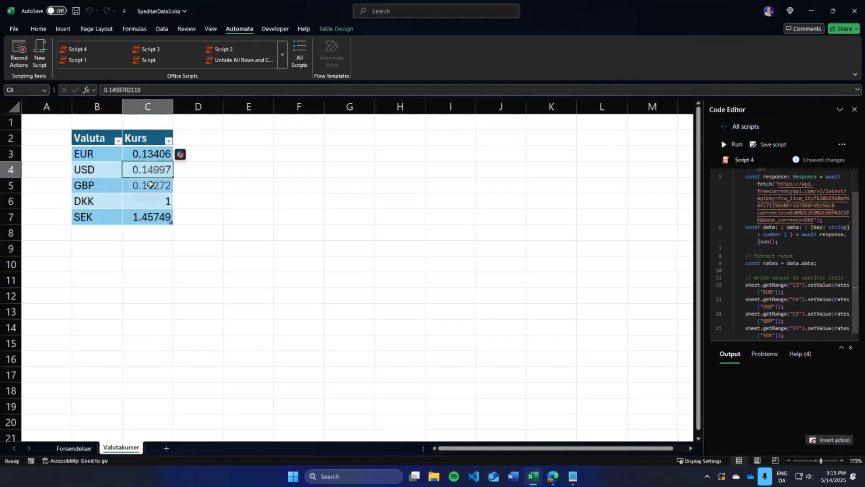
click(151, 185)
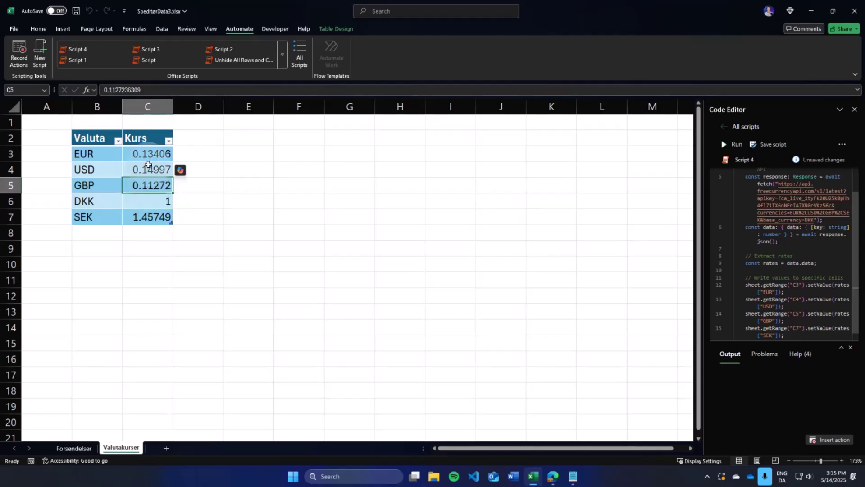
click(77, 449)
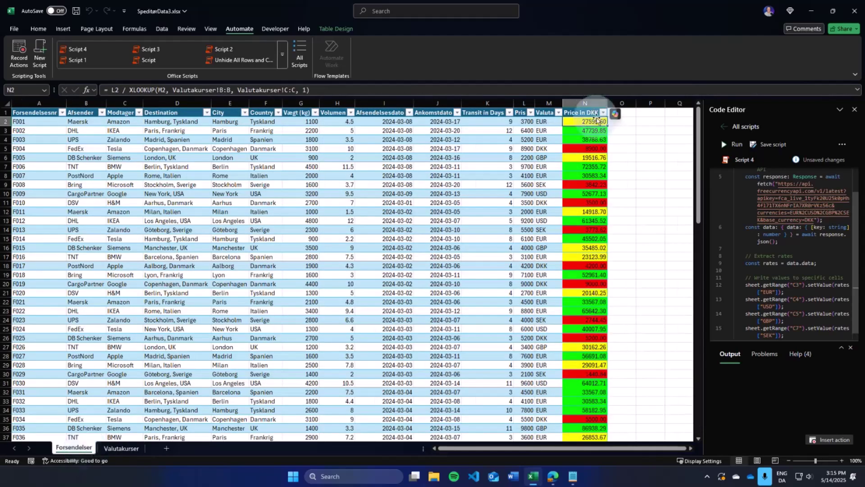
click(121, 448)
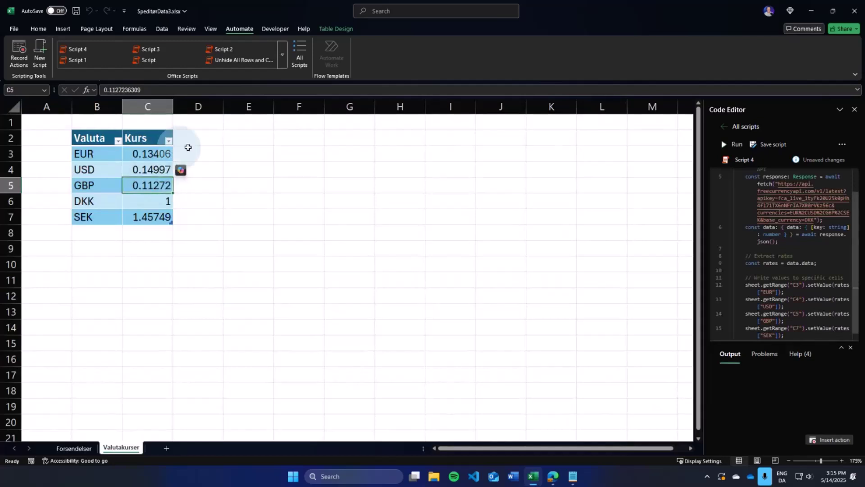
click(733, 145)
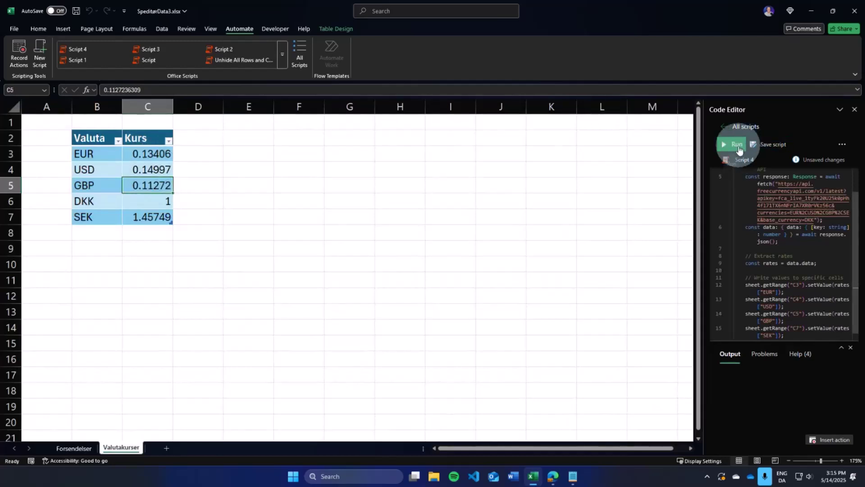